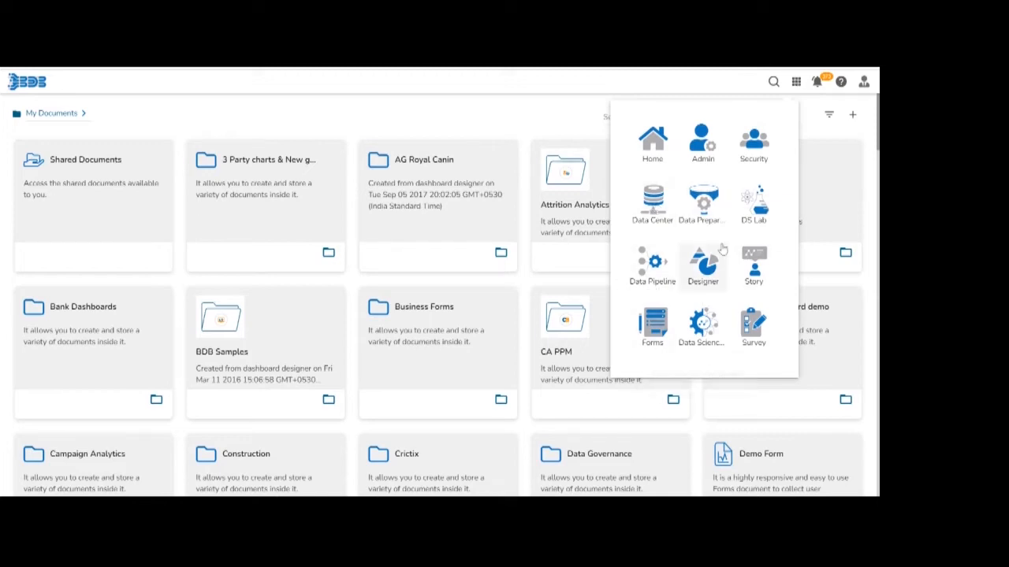
# Go to the Data Pipeline module and open its list of pipelines.
pyautogui.click(645, 274)
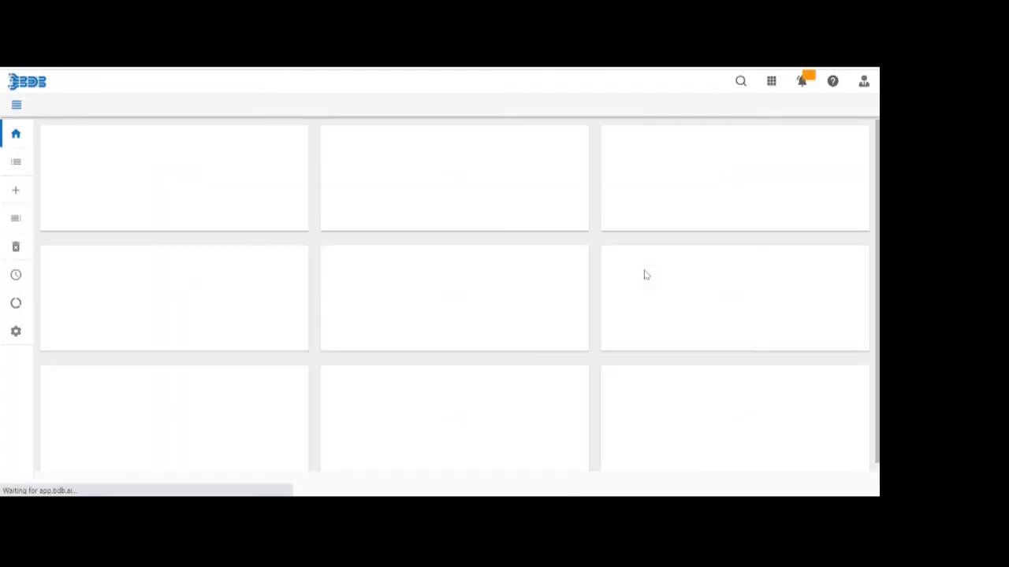
pyautogui.moveTo(2, 213)
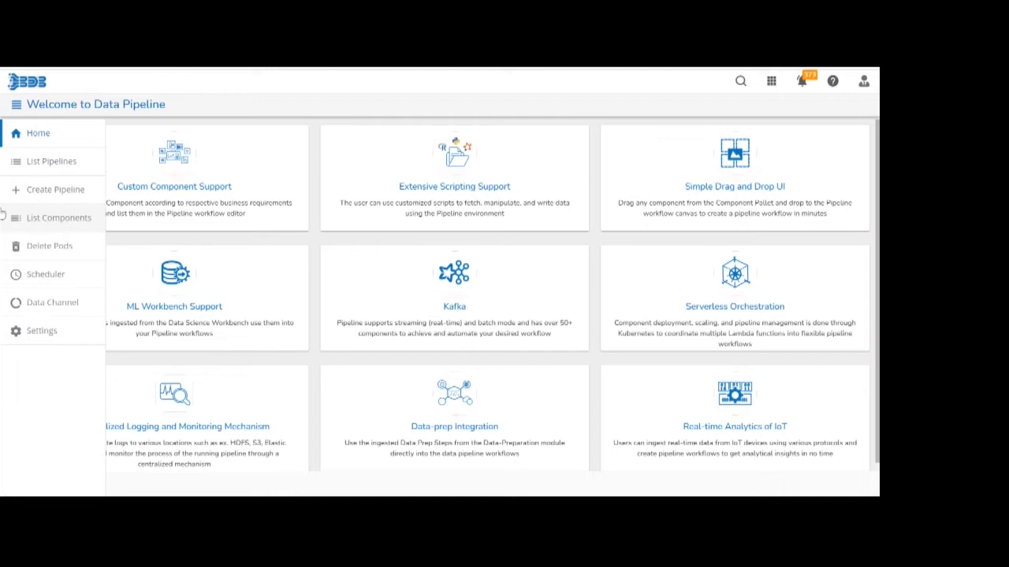
pyautogui.click(17, 163)
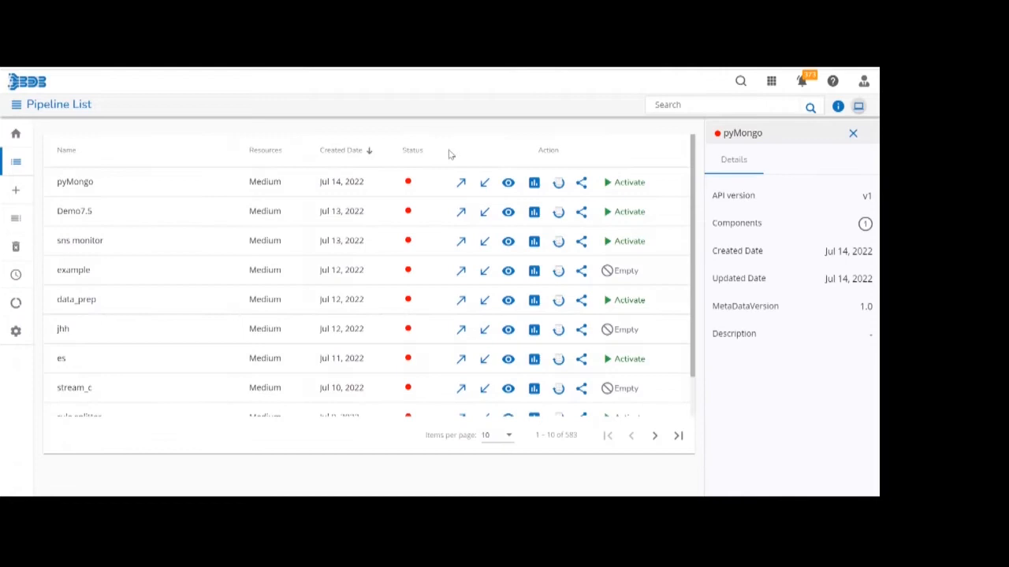
# Search the pipelines for "demo" and open the Demo7.5 pipeline in the editor.
pyautogui.click(709, 103)
pyautogui.write('demo')
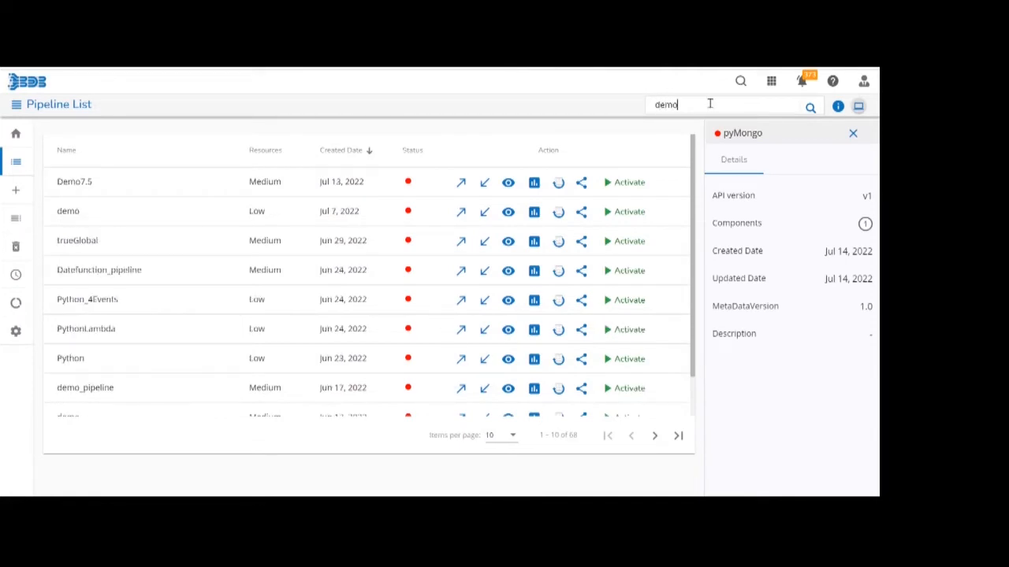
pyautogui.click(508, 183)
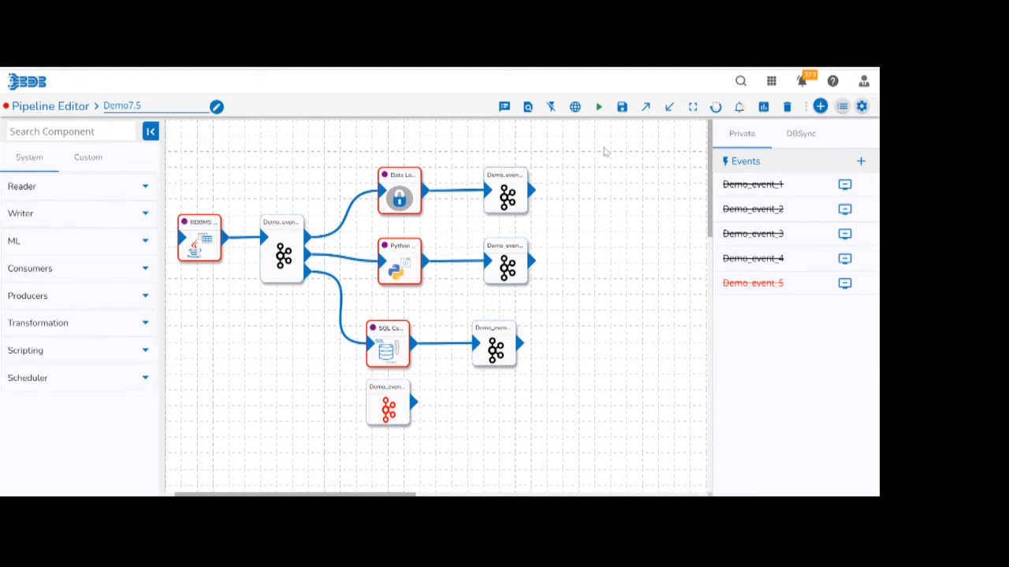
# Save the Demo7.5 pipeline and activate it.
pyautogui.click(621, 113)
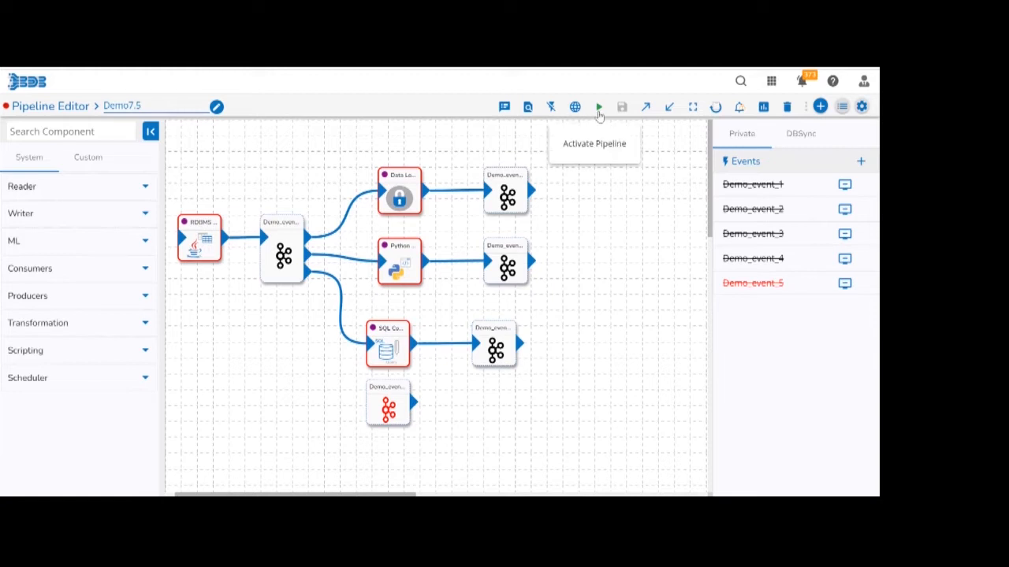
pyautogui.click(599, 108)
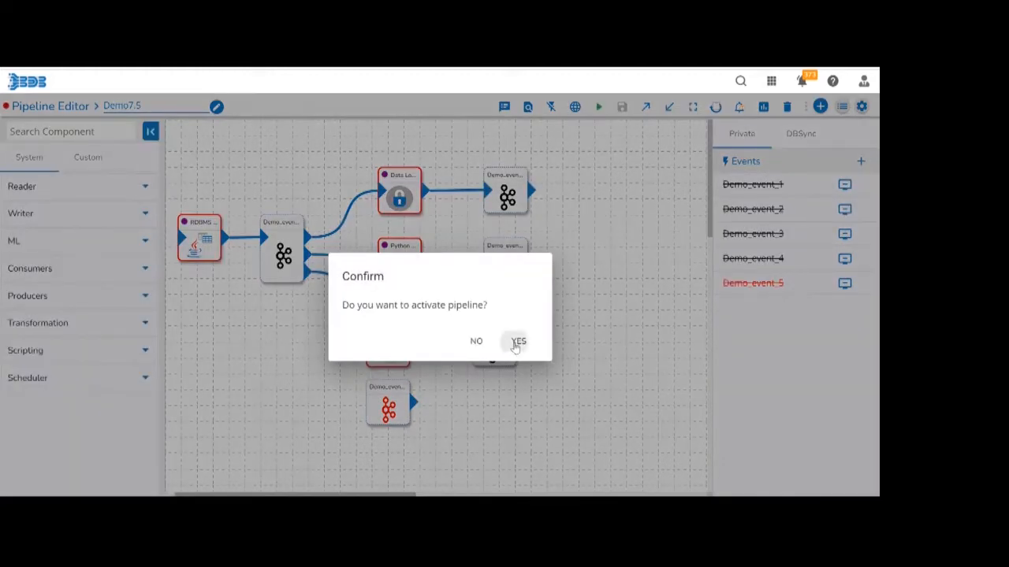
pyautogui.click(517, 342)
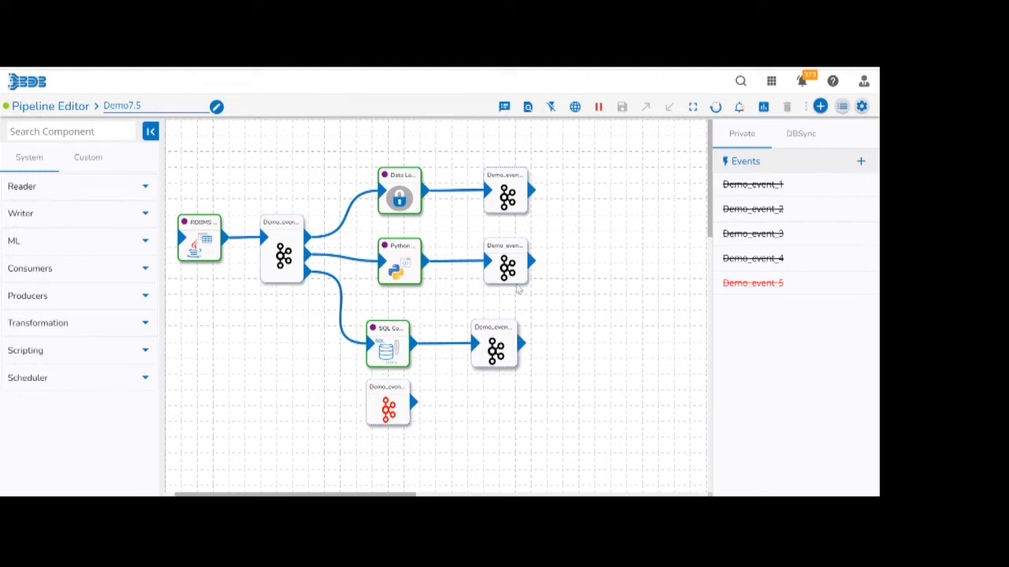
# Examine the pipeline's regular and advanced logs, refreshing both to load the latest entries.
pyautogui.click(503, 108)
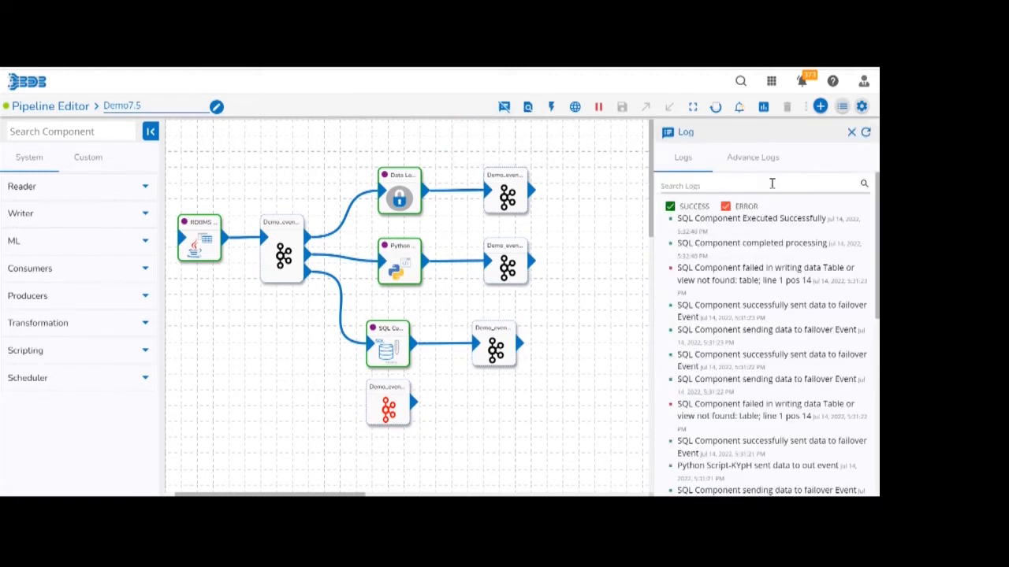
pyautogui.click(768, 160)
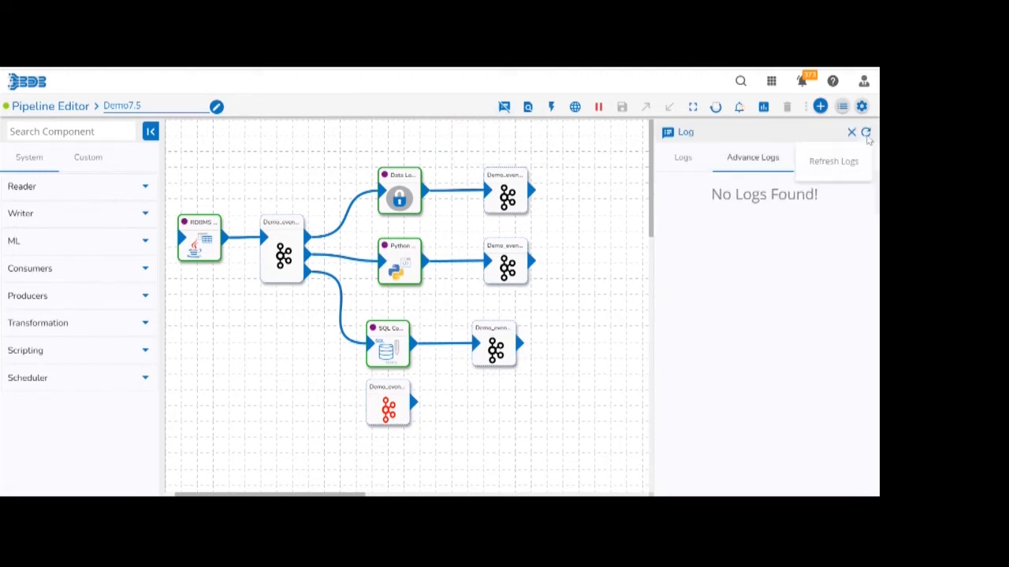
pyautogui.click(866, 134)
pyautogui.click(866, 134)
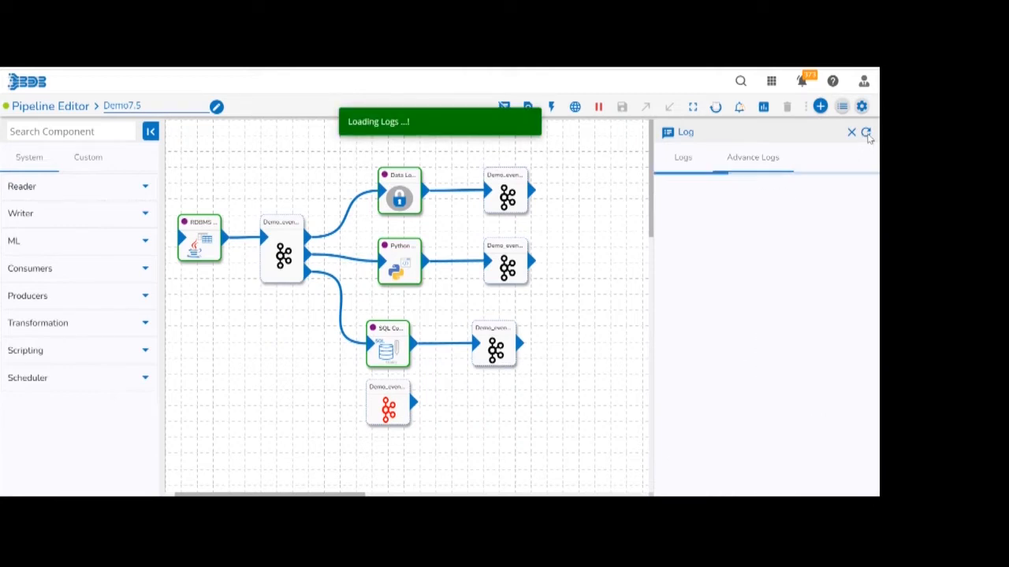
pyautogui.click(867, 138)
pyautogui.click(686, 162)
pyautogui.click(867, 136)
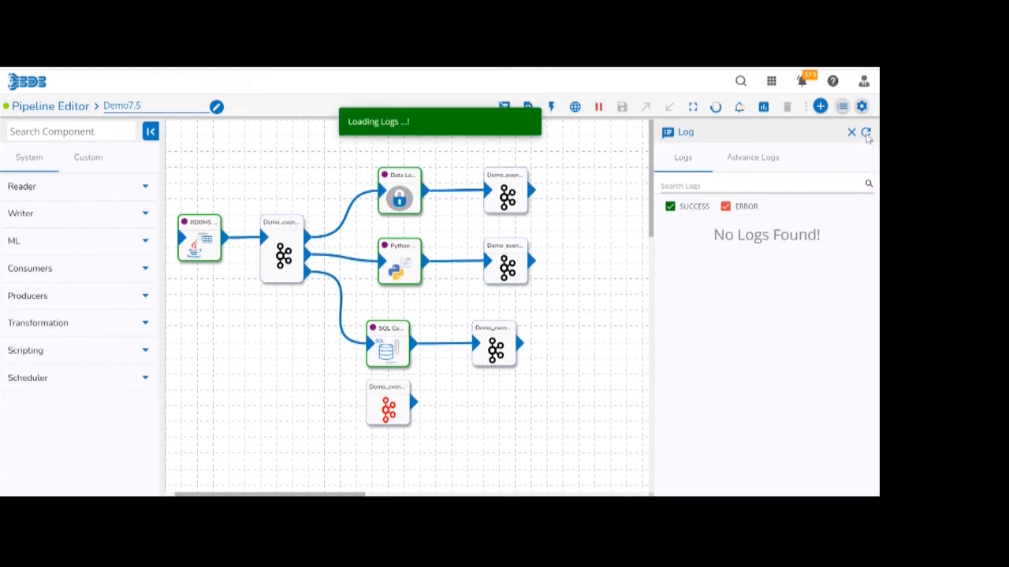
pyautogui.click(867, 137)
pyautogui.click(866, 135)
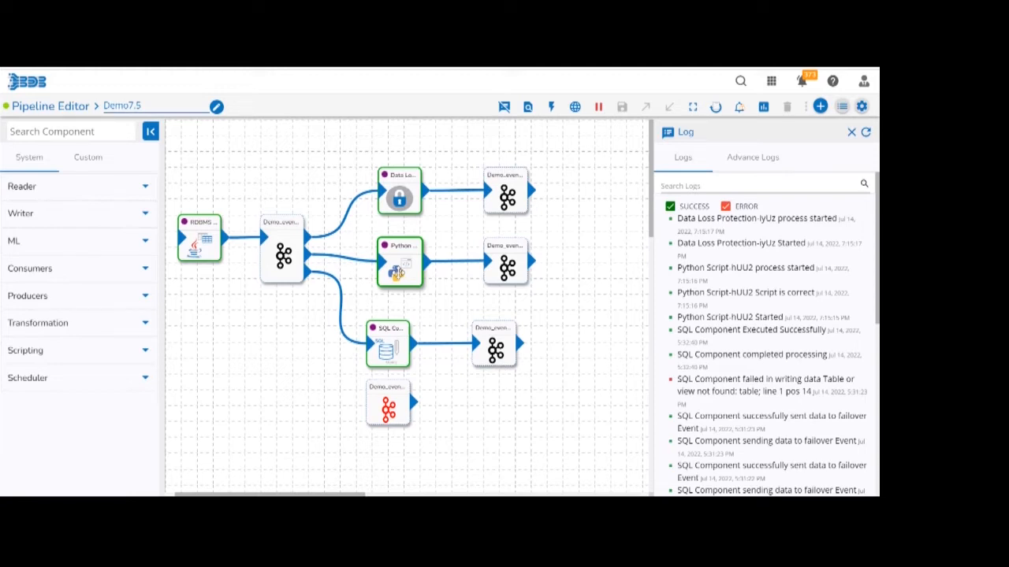
# Stop the Python Script component and review the pipeline's refreshed advanced logs.
pyautogui.click(398, 268)
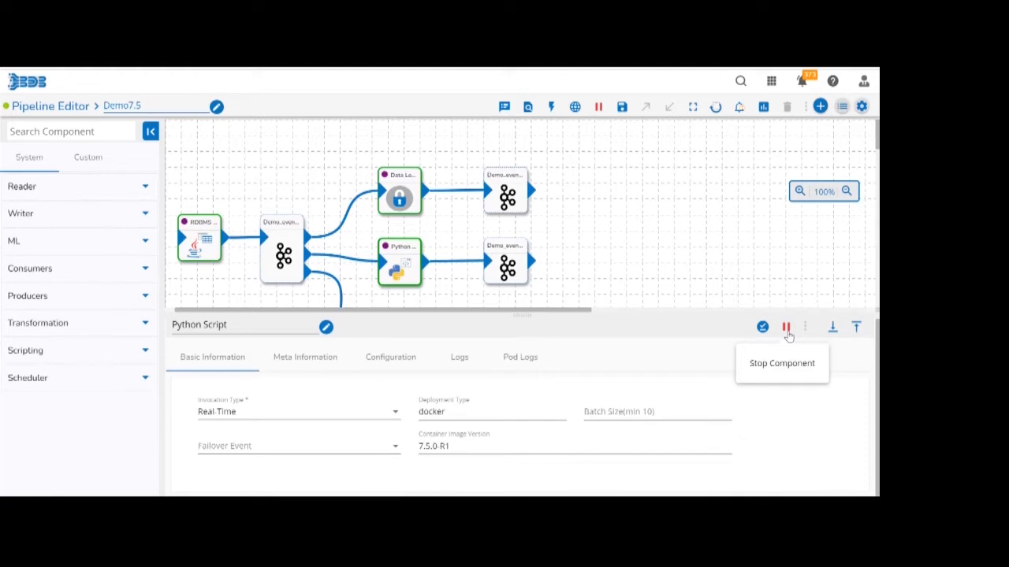
pyautogui.click(787, 330)
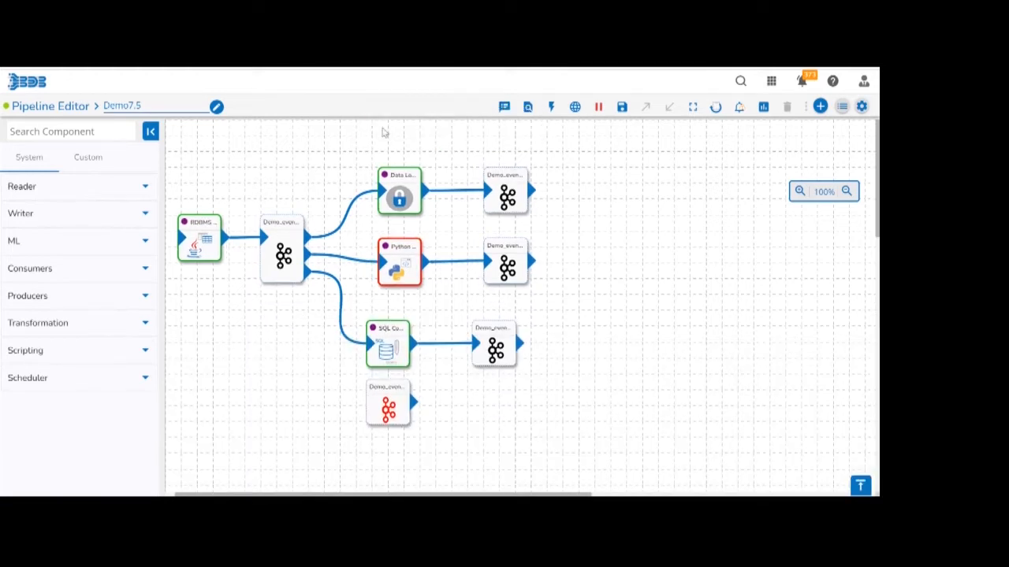
pyautogui.click(504, 108)
pyautogui.click(749, 157)
pyautogui.click(866, 133)
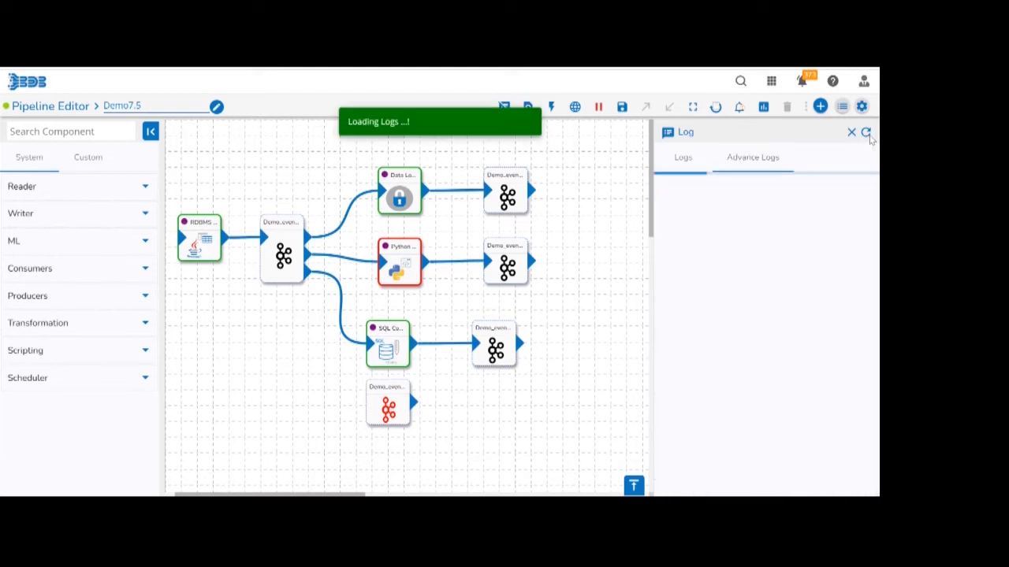
pyautogui.scroll(-6, 822, 292)
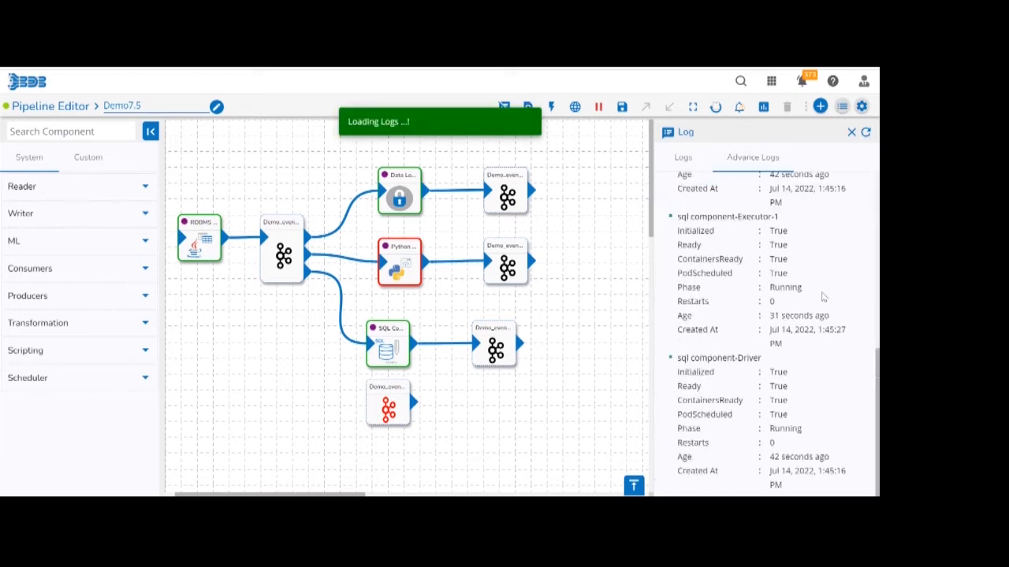
pyautogui.scroll(8, 822, 296)
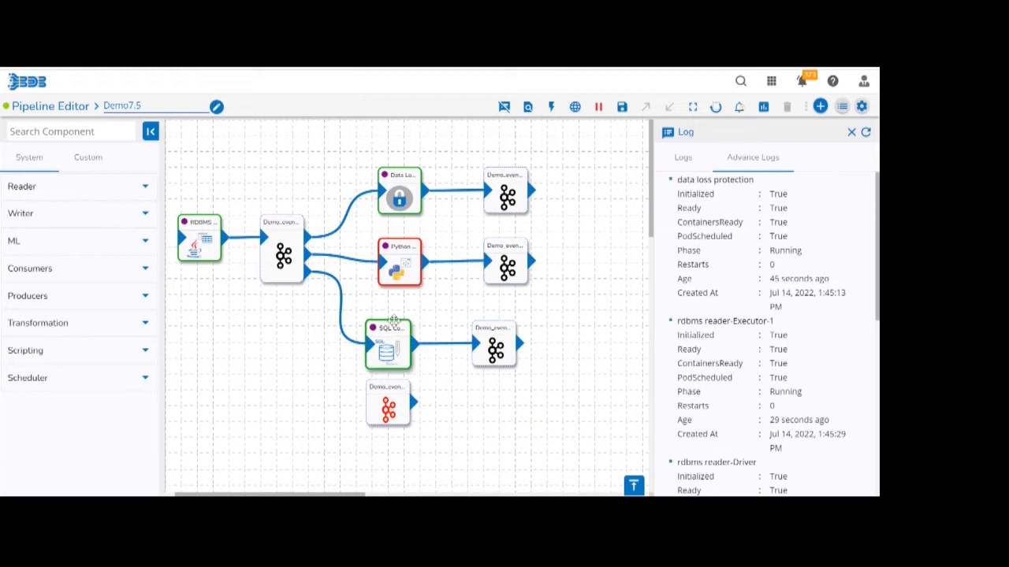
# Set the Python Script component's requested instances to 2, save it and start the component.
pyautogui.click(404, 273)
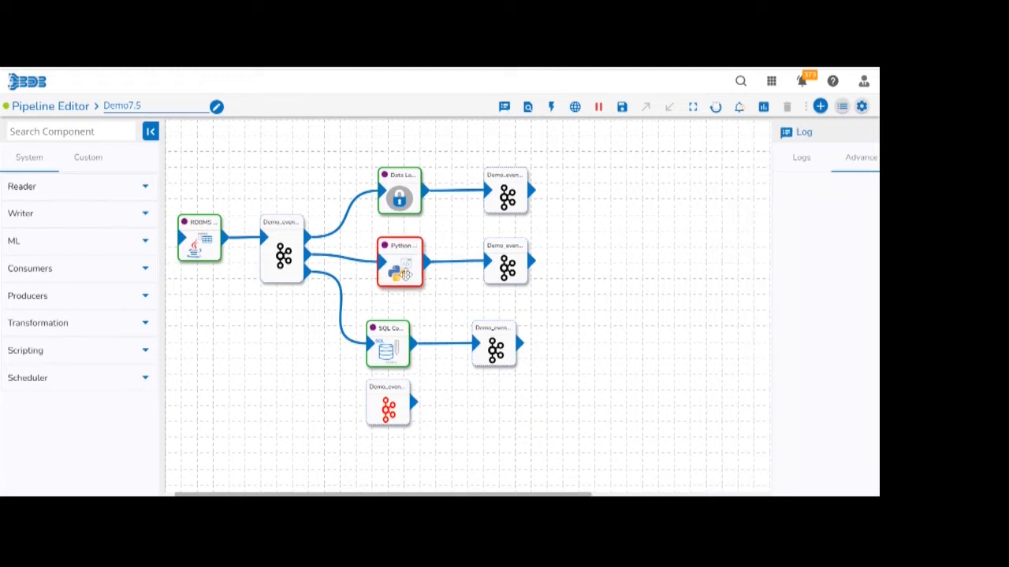
pyautogui.click(391, 359)
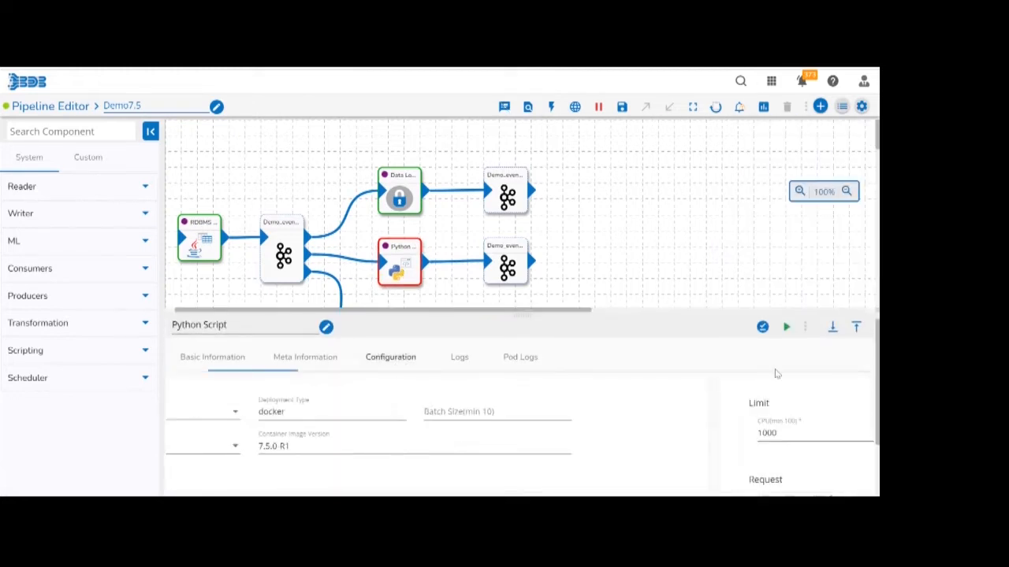
pyautogui.click(855, 328)
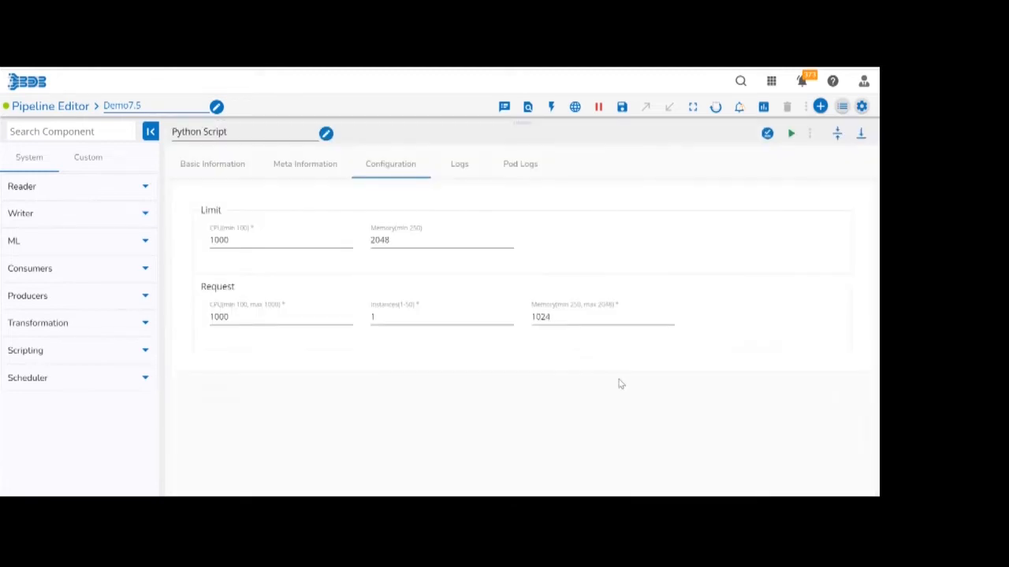
pyautogui.click(407, 317)
pyautogui.press('BackSpace')
pyautogui.write('2')
pyautogui.click(767, 136)
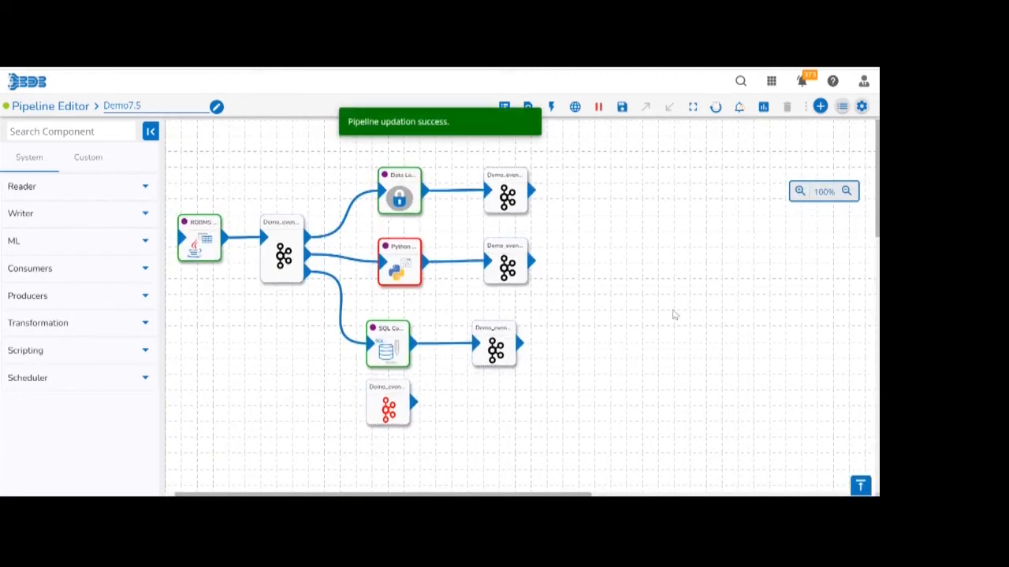
pyautogui.click(786, 326)
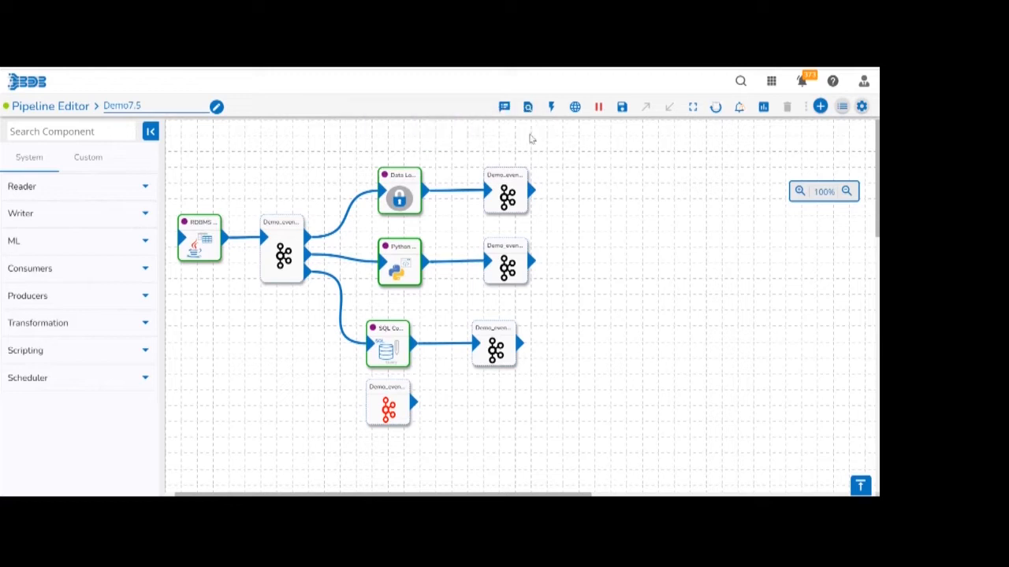
# Refresh the pipeline's advanced logs and look through the pod details of its components.
pyautogui.click(504, 107)
pyautogui.click(743, 158)
pyautogui.click(866, 134)
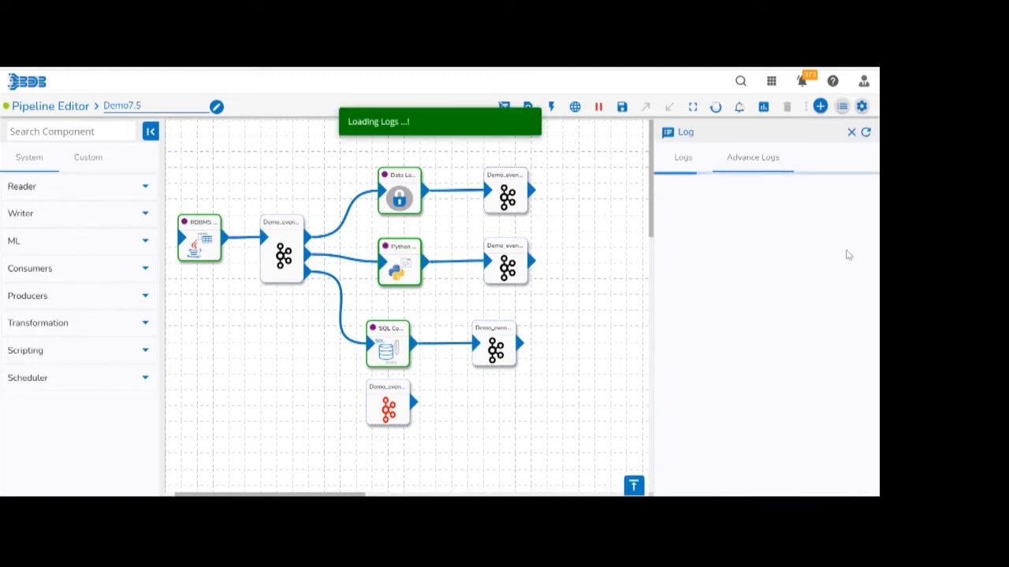
pyautogui.scroll(-3, 847, 255)
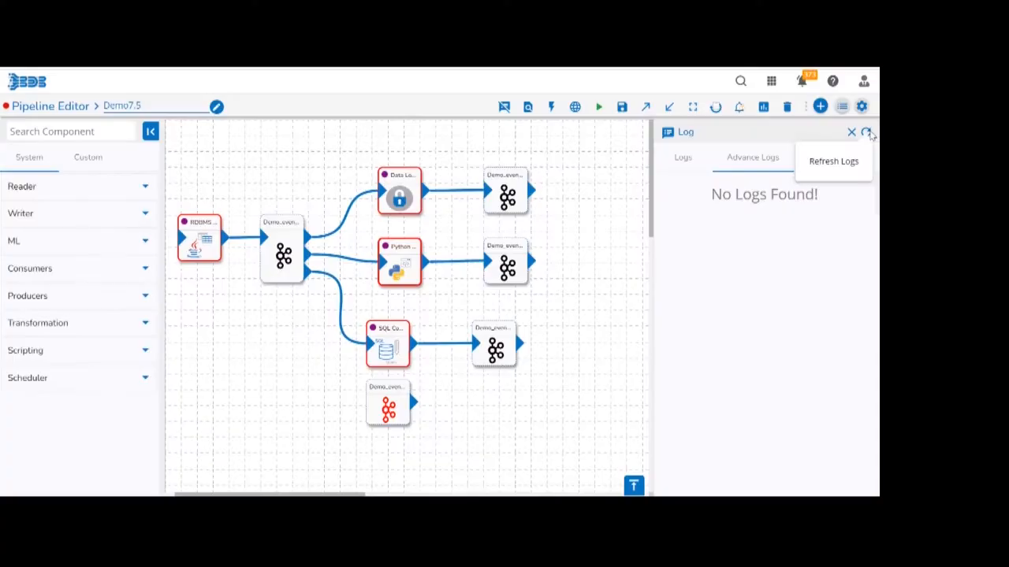
pyautogui.click(865, 132)
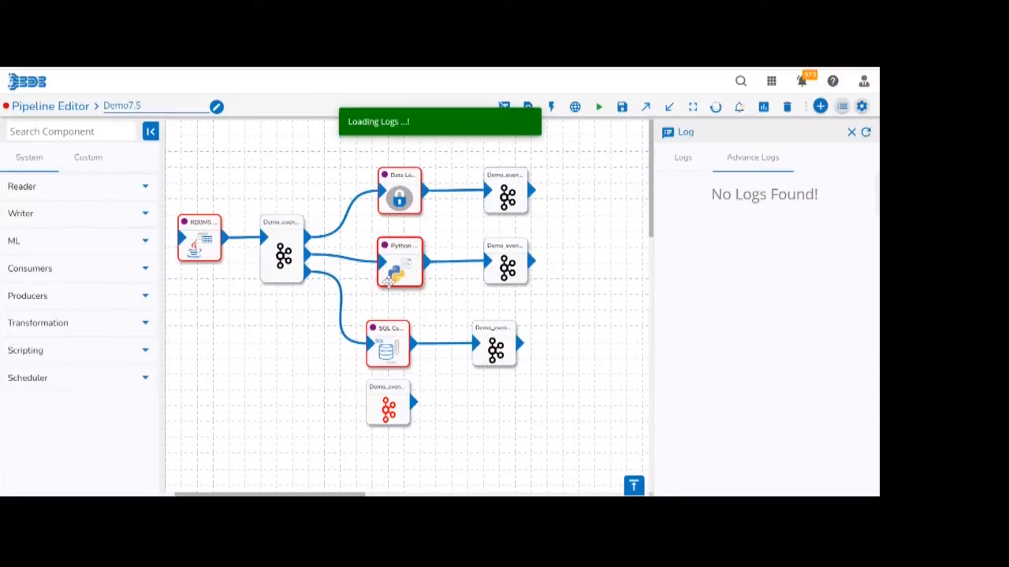
# Open the Python Script component's meta information and expand its settings to full height.
pyautogui.click(395, 277)
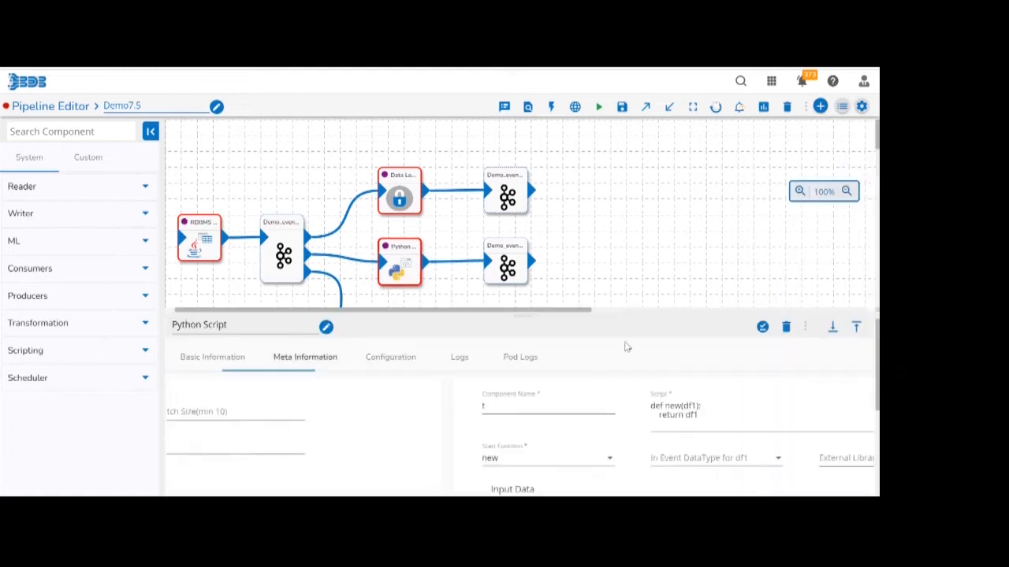
pyautogui.click(836, 328)
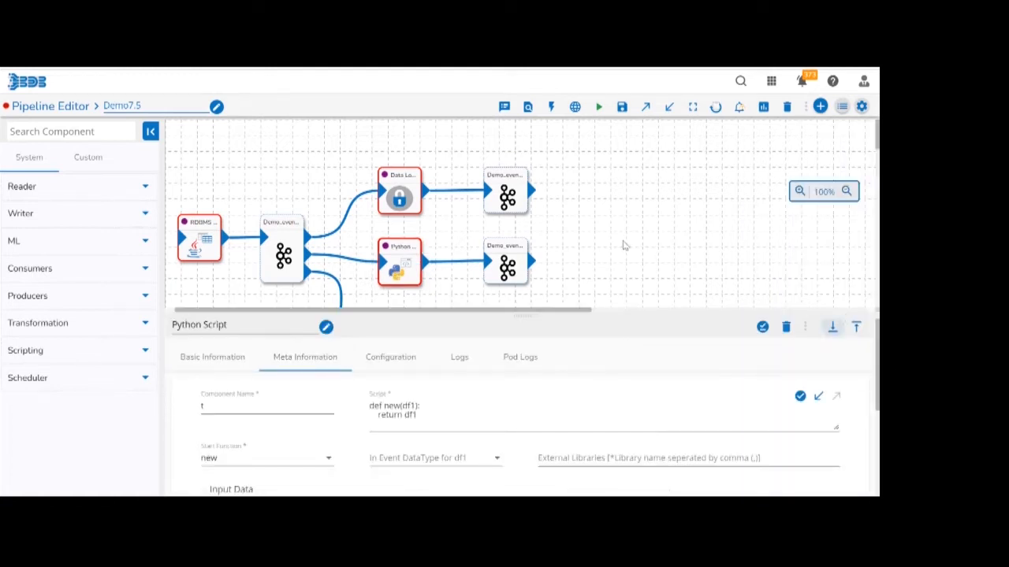
pyautogui.click(408, 269)
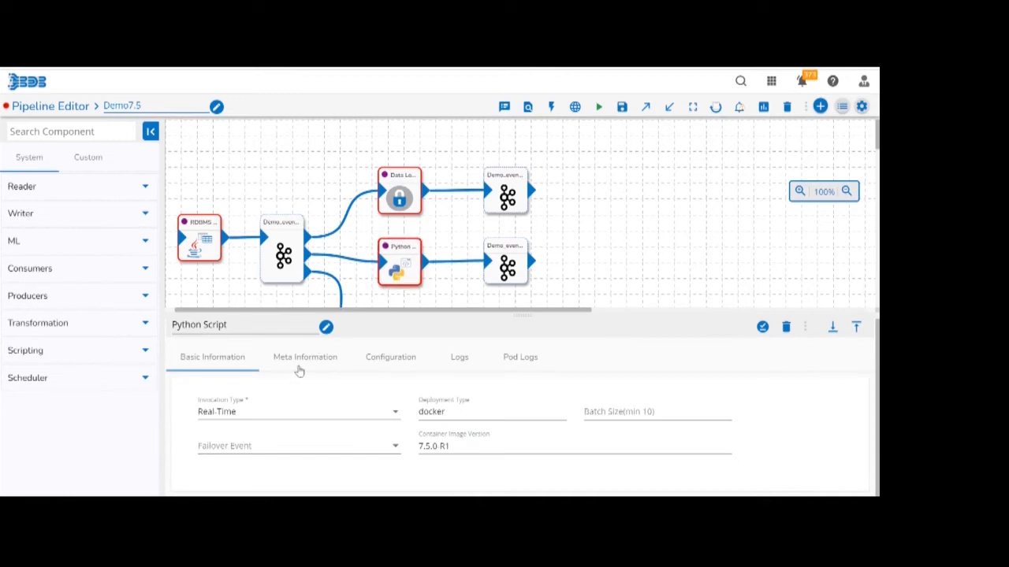
pyautogui.click(299, 368)
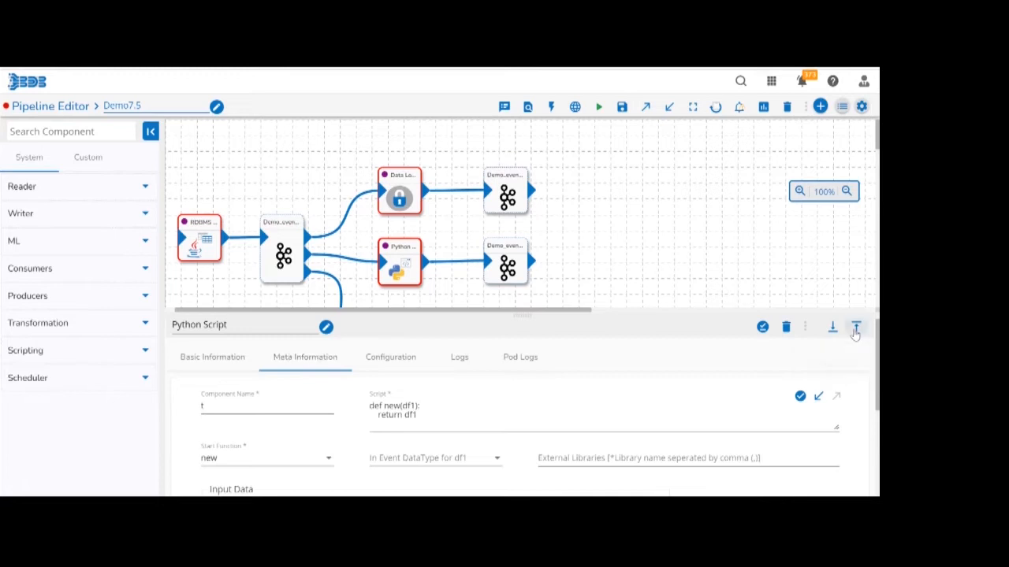
pyautogui.click(856, 328)
# Validate the Python Script component's current script.
pyautogui.doubleClick(460, 220)
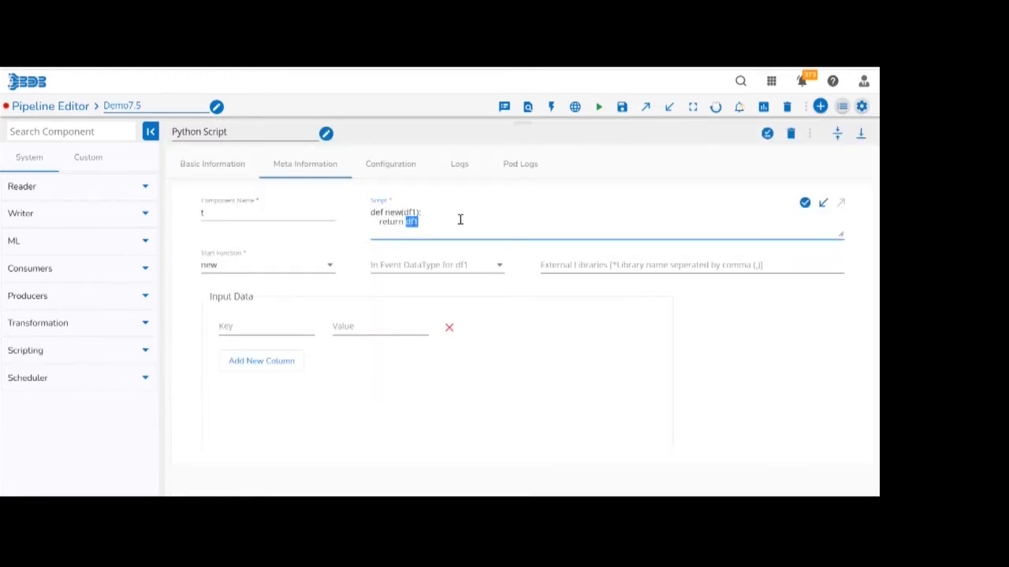
pyautogui.click(460, 220)
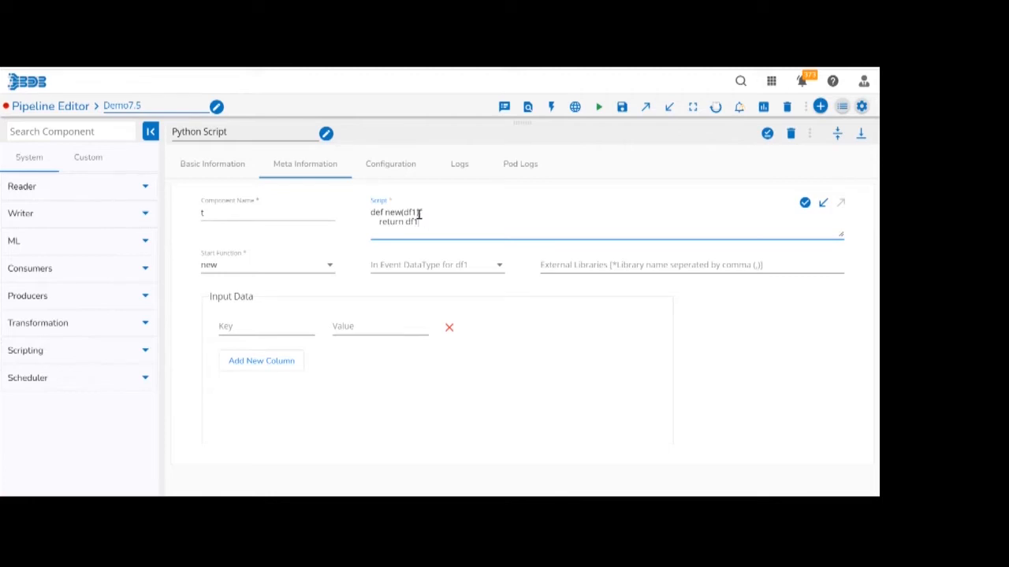
pyautogui.click(804, 203)
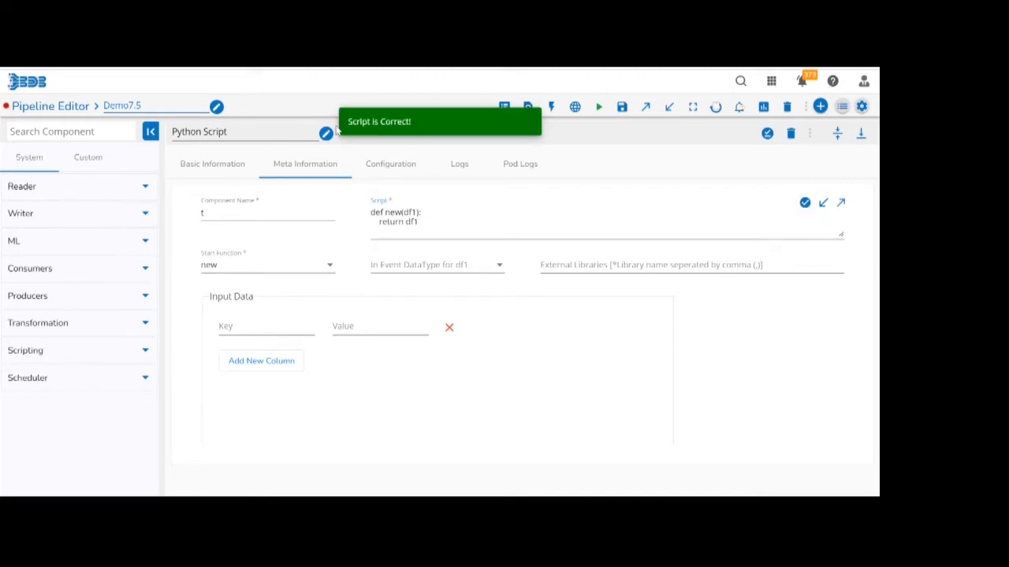
# Remove the colon after def new(df1) in the script and validate it again.
pyautogui.click(719, 215)
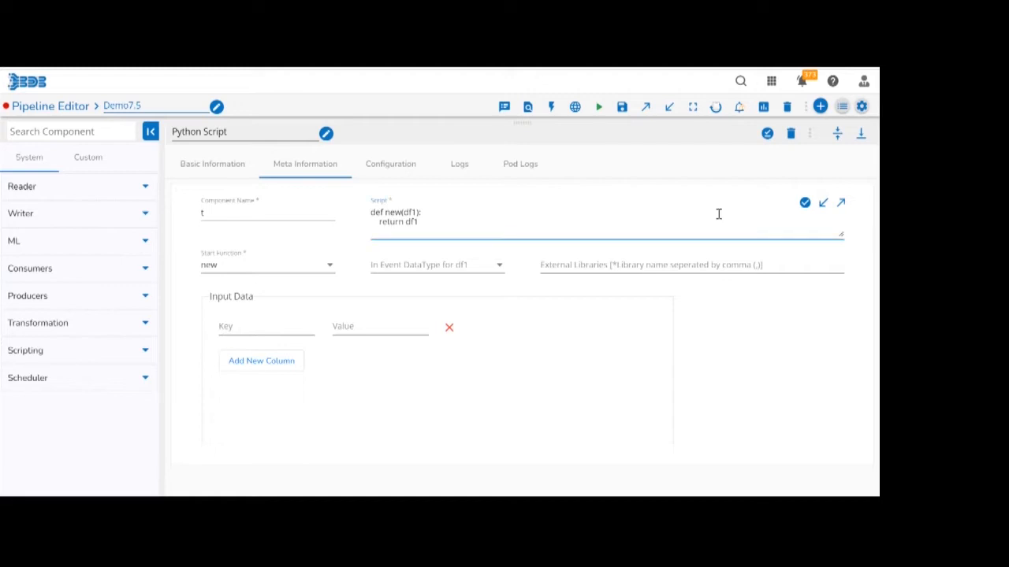
pyautogui.click(445, 211)
pyautogui.press('BackSpace')
pyautogui.click(806, 204)
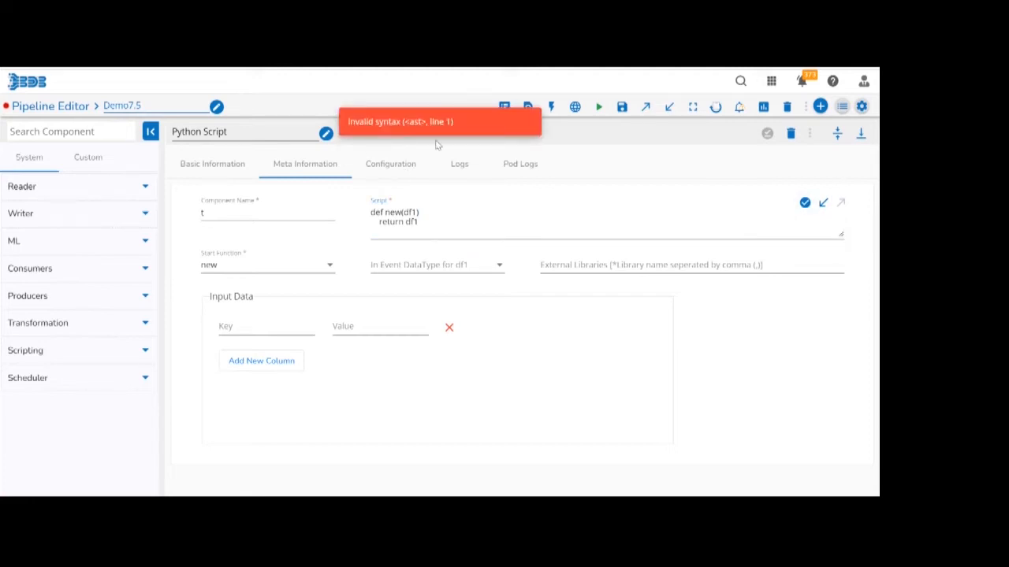
# Restore the colon after def new(df1) in the Python script and validate the script.
pyautogui.click(466, 210)
pyautogui.write(':')
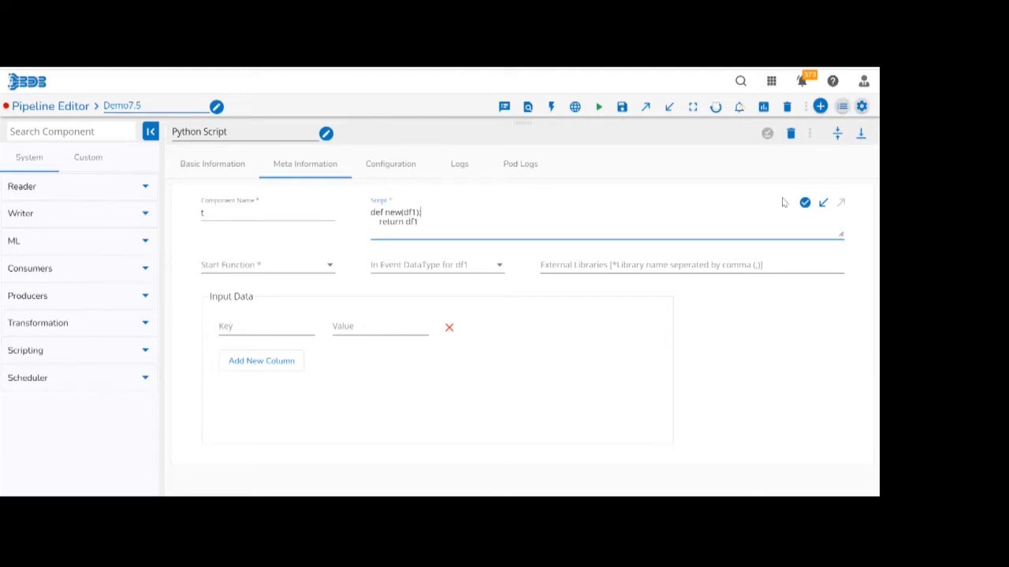
pyautogui.click(804, 208)
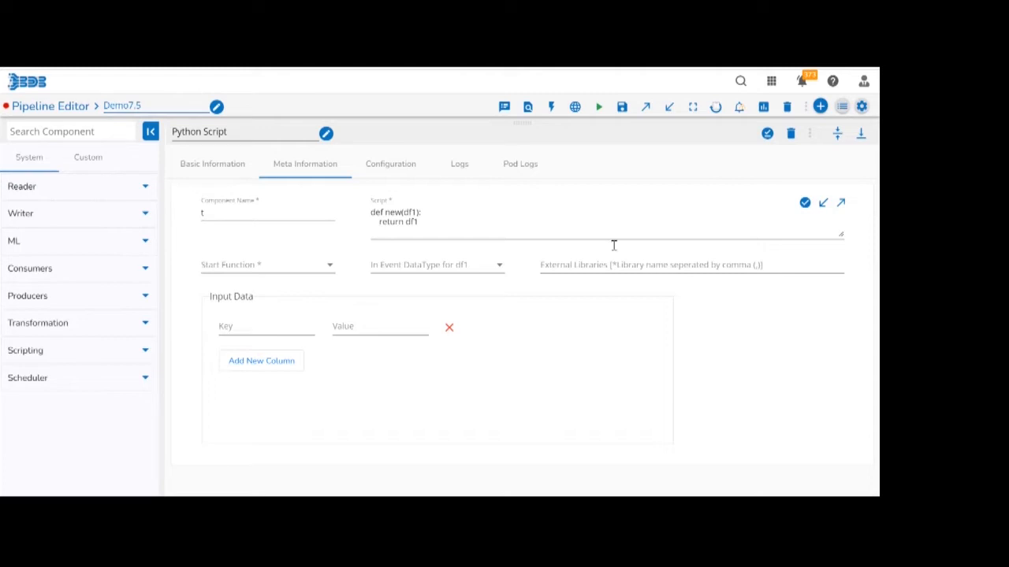
# Push the validated script to VCS with the commit message "Script1".
pyautogui.click(841, 204)
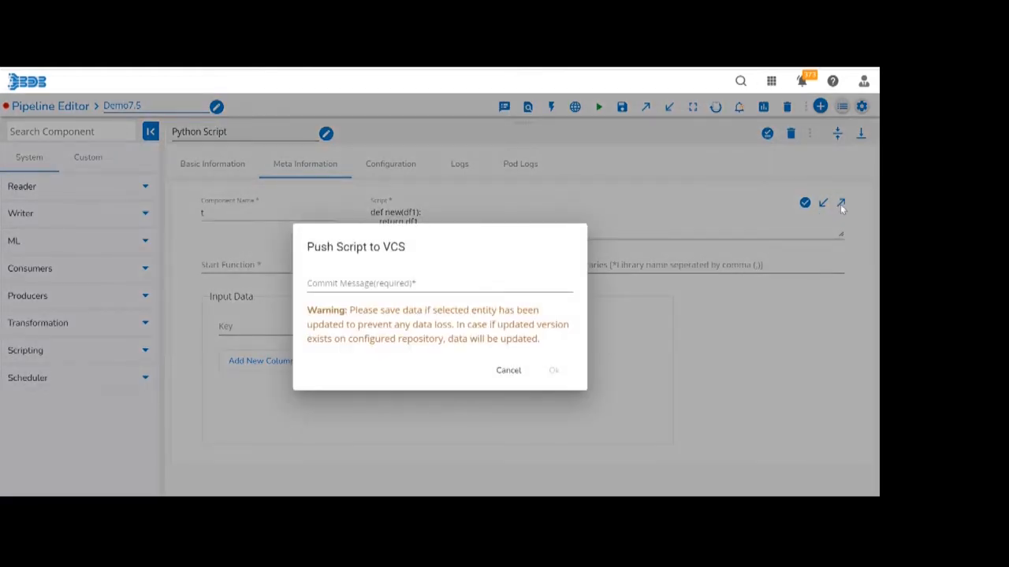
pyautogui.click(460, 285)
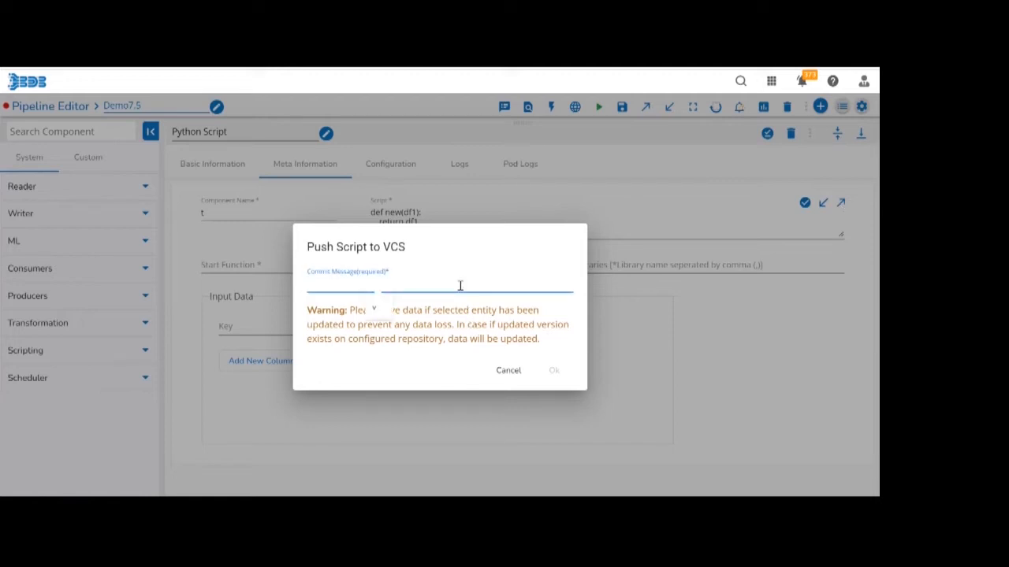
pyautogui.write('Script2')
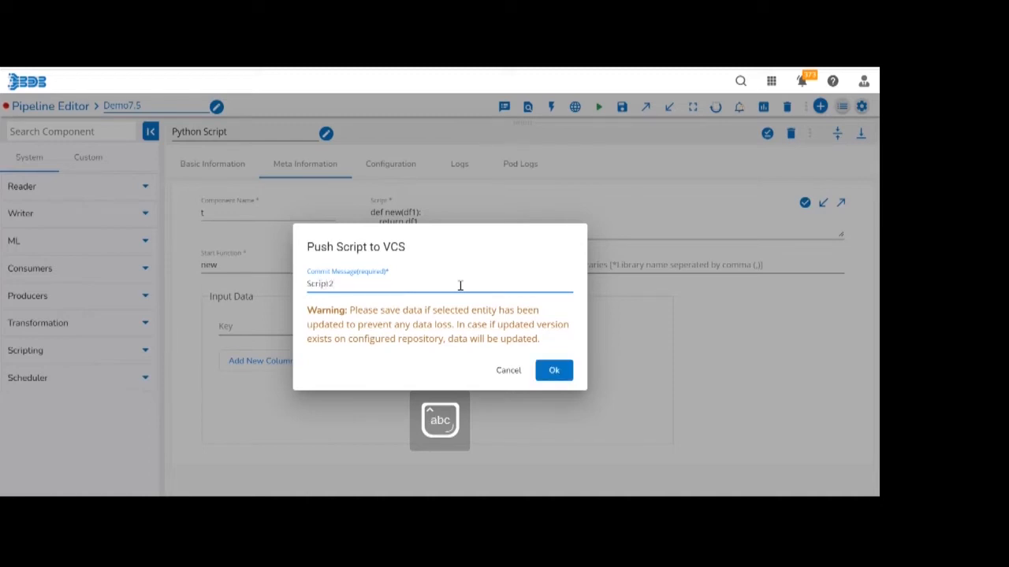
pyautogui.click(545, 371)
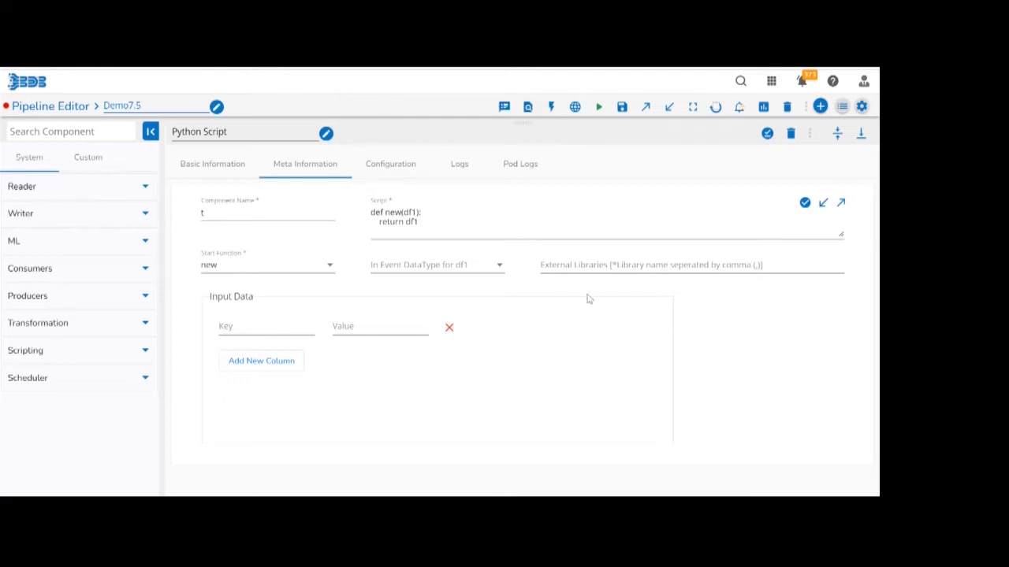
# Look at version V1 and its commit message among the scripts available to pull from VCS, and leave without pulling.
pyautogui.click(821, 204)
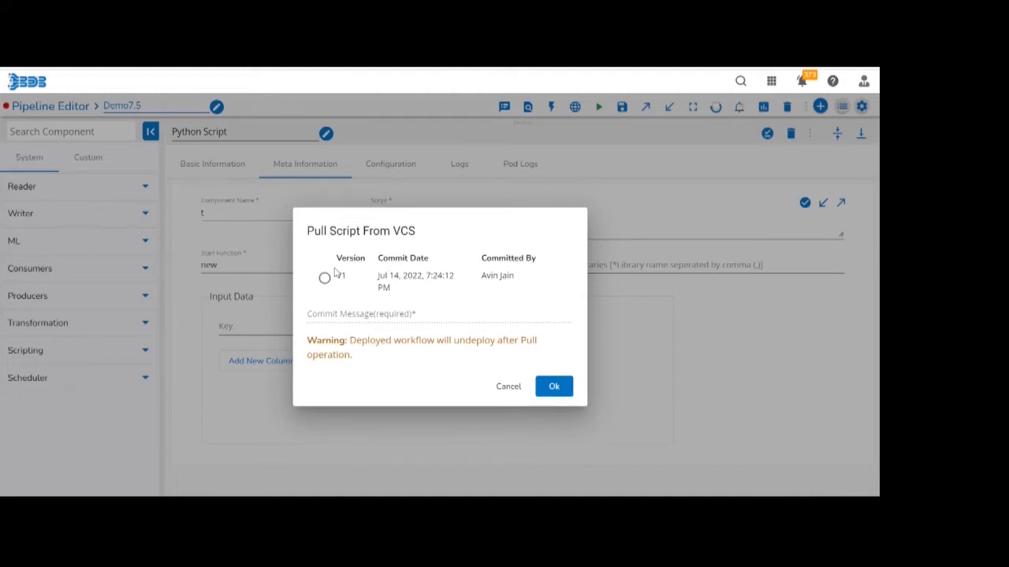
pyautogui.click(323, 280)
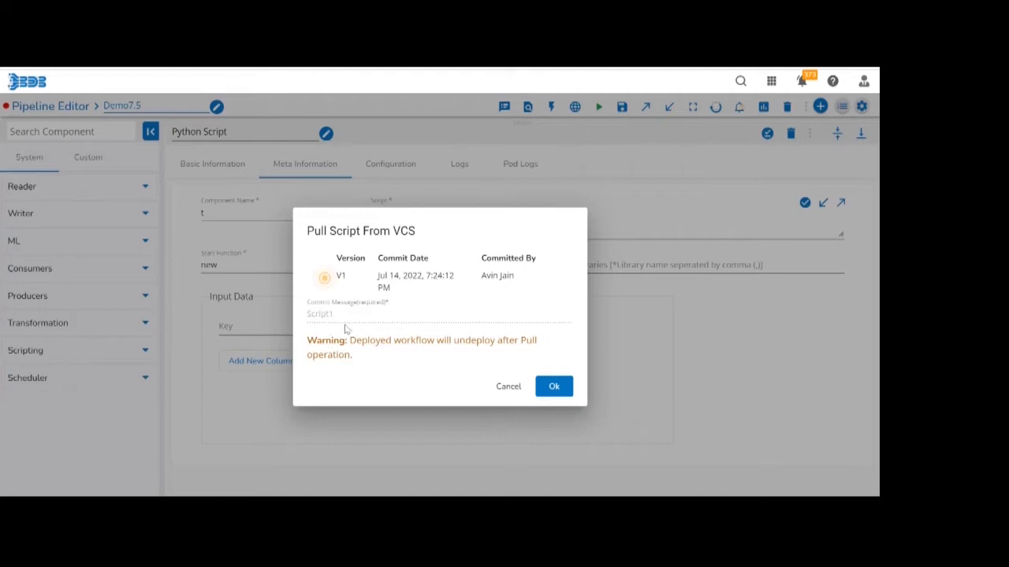
pyautogui.click(511, 390)
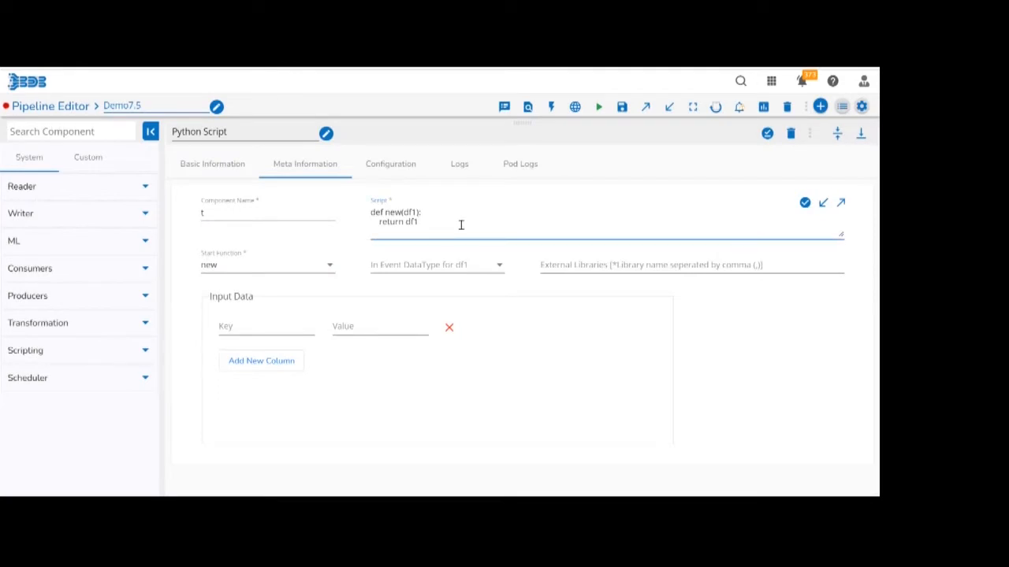
# Change df1 to df in both lines of the script, validate it and try to push it to VCS.
pyautogui.press('BackSpace')
pyautogui.click(805, 205)
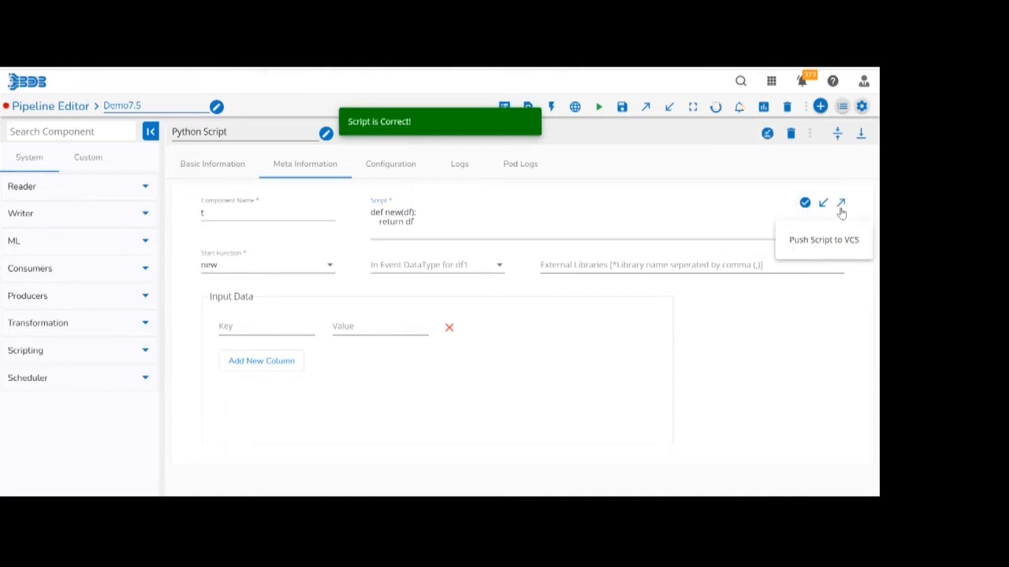
pyautogui.click(840, 205)
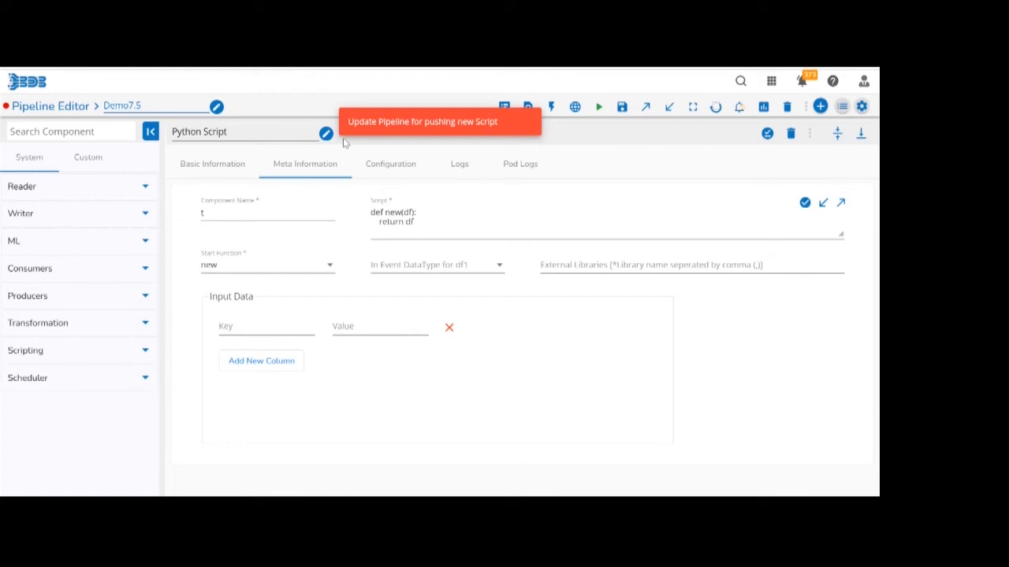
pyautogui.click(841, 205)
# Save the Python Script component and the pipeline, and reopen the component's meta information at full height.
pyautogui.click(766, 136)
pyautogui.click(622, 107)
pyautogui.click(395, 274)
pyautogui.click(308, 357)
pyautogui.click(857, 329)
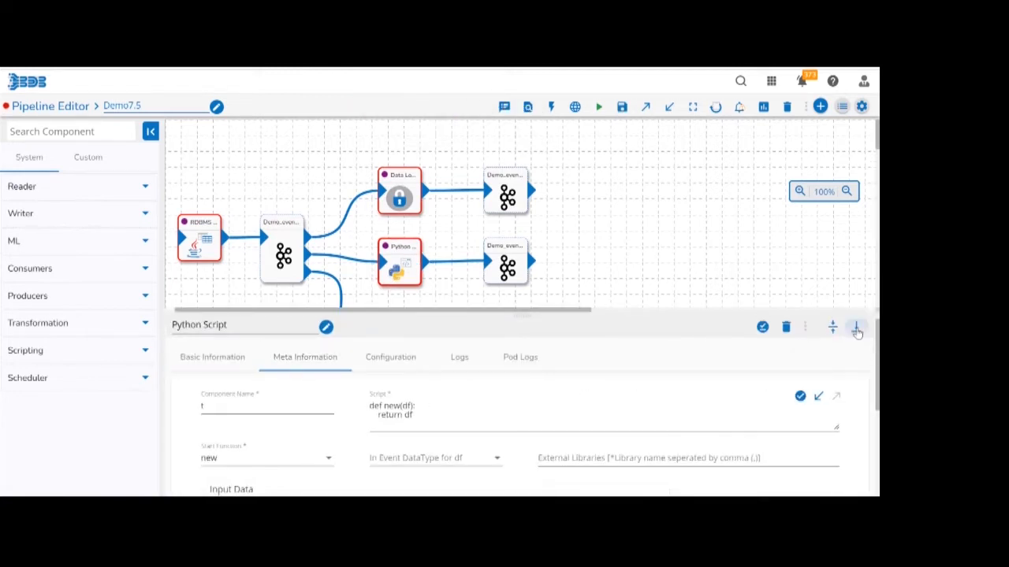
# Validate the saved df script and push it to VCS with the commit message "p2".
pyautogui.click(805, 204)
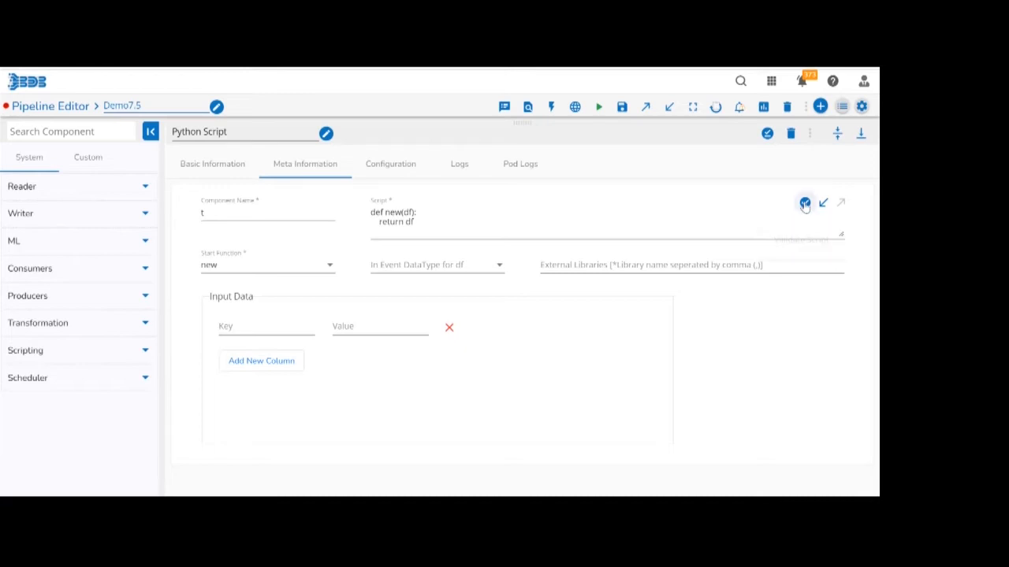
pyautogui.click(840, 204)
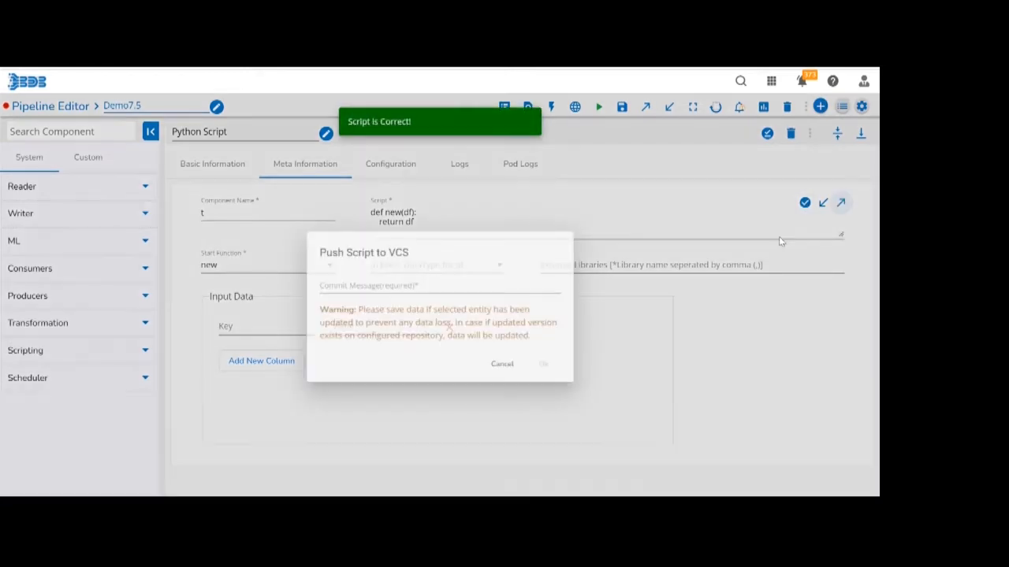
pyautogui.click(467, 285)
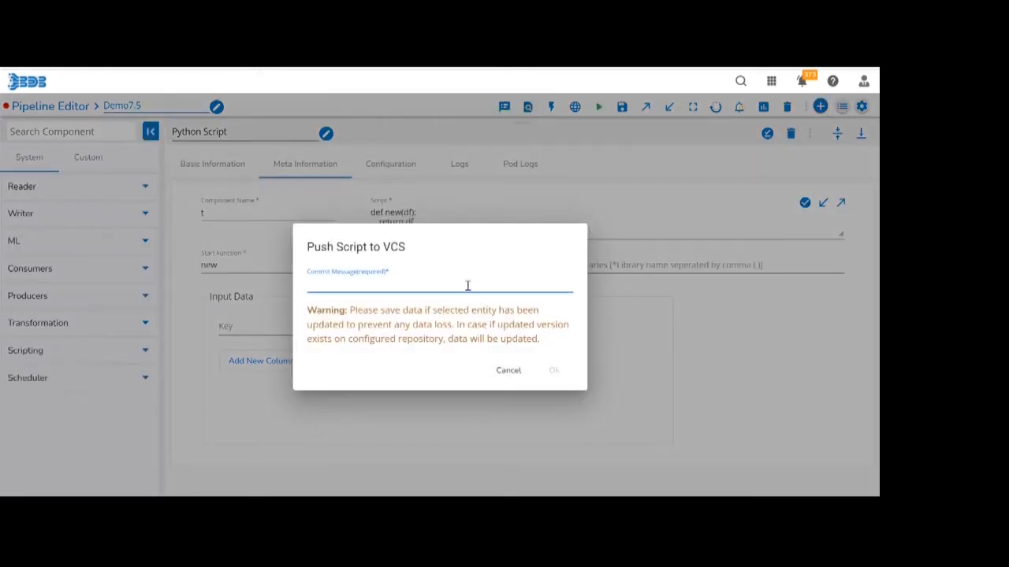
pyautogui.write('p2')
pyautogui.click(560, 377)
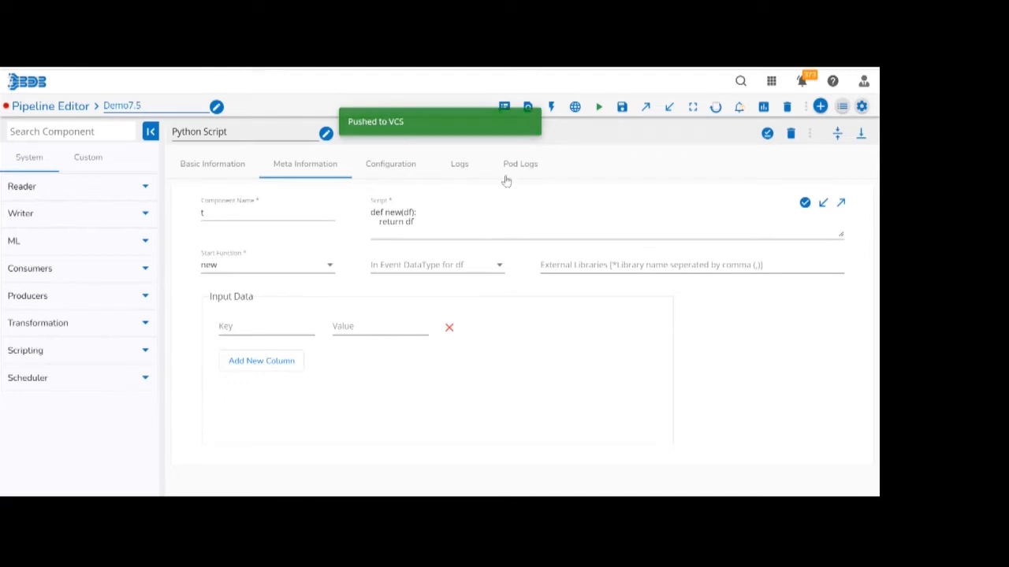
# Pull version V1 of the script from VCS, and save the Python Script component and the pipeline.
pyautogui.click(822, 205)
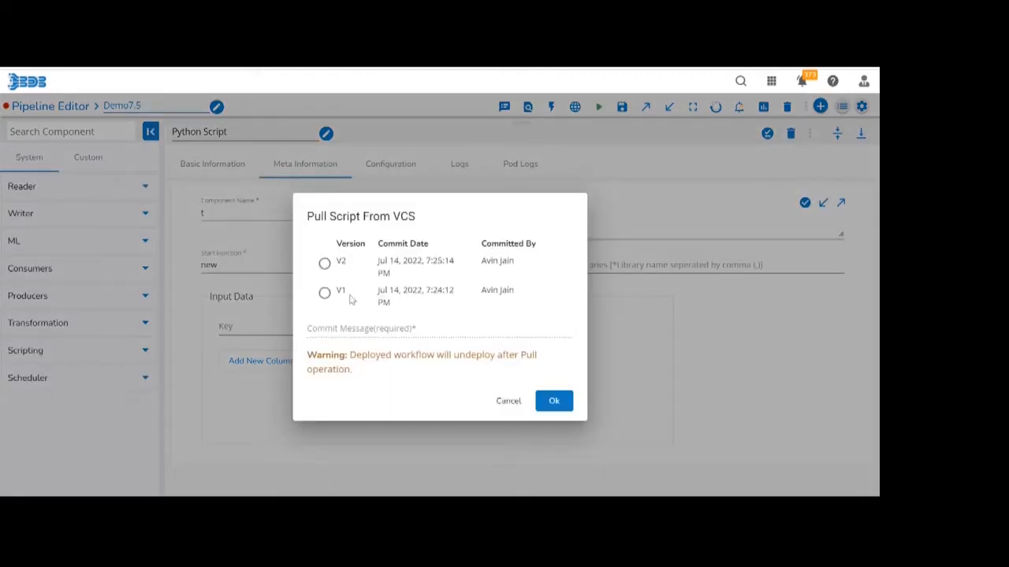
pyautogui.click(324, 293)
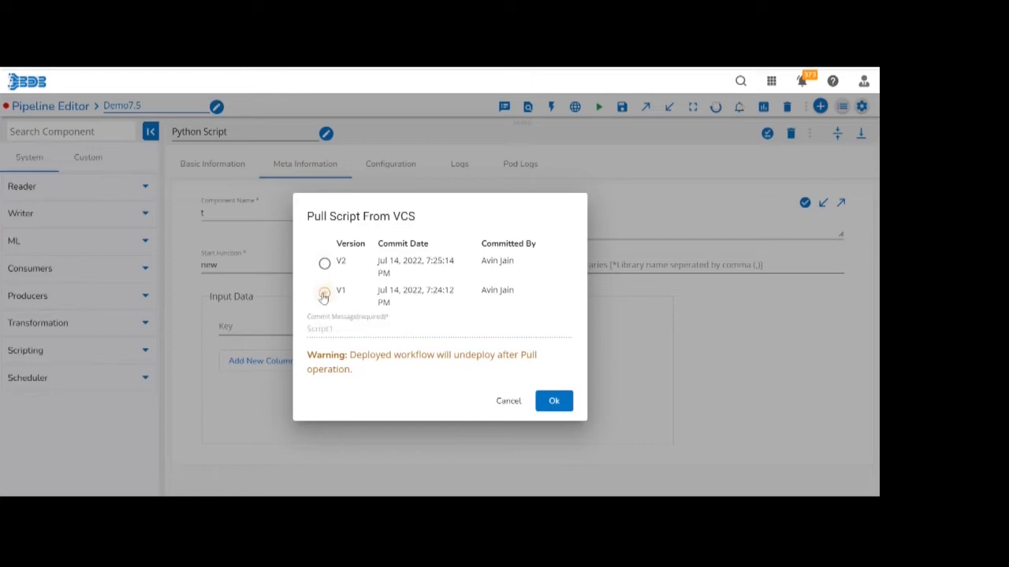
pyautogui.click(552, 402)
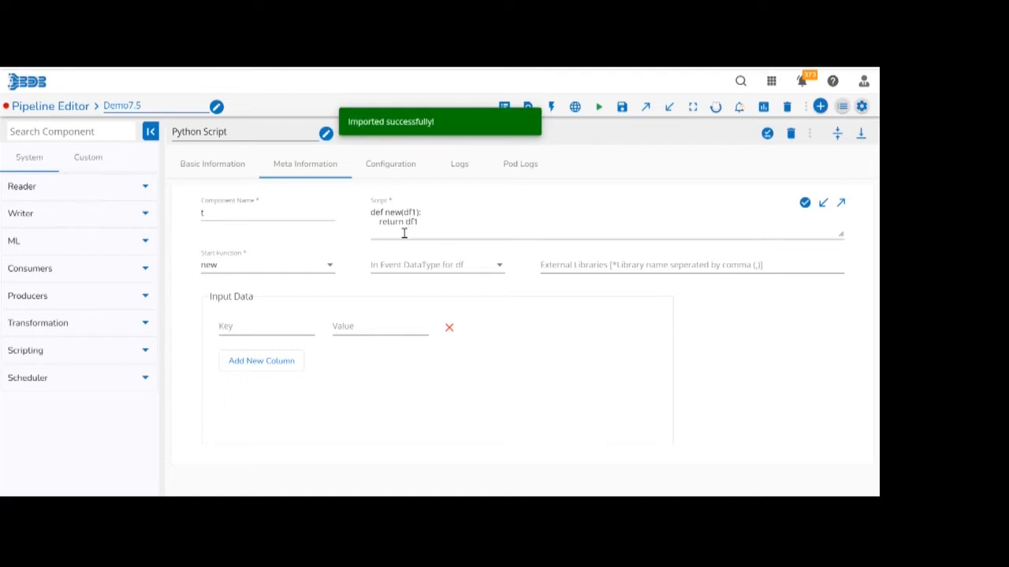
pyautogui.click(767, 134)
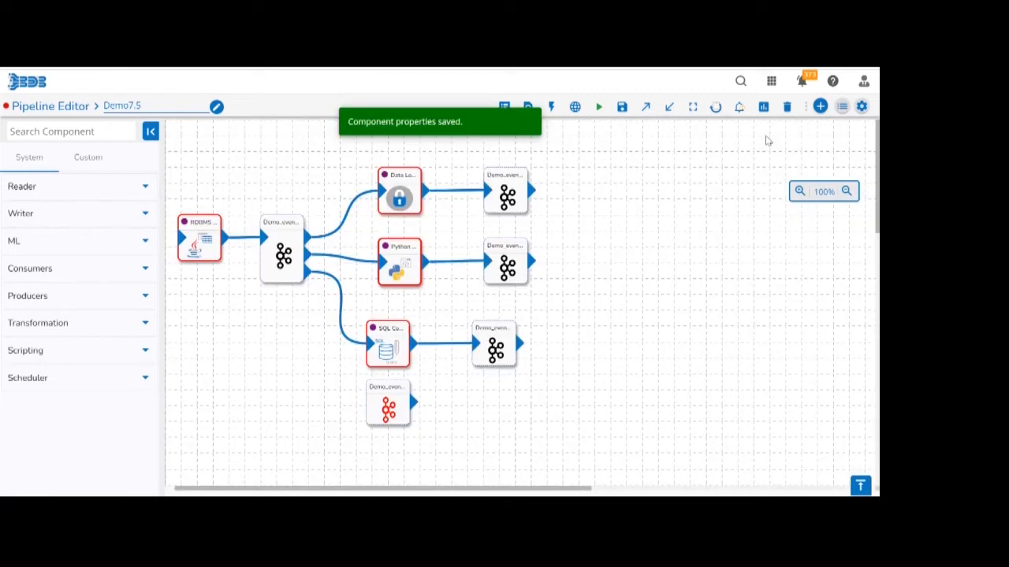
pyautogui.click(623, 108)
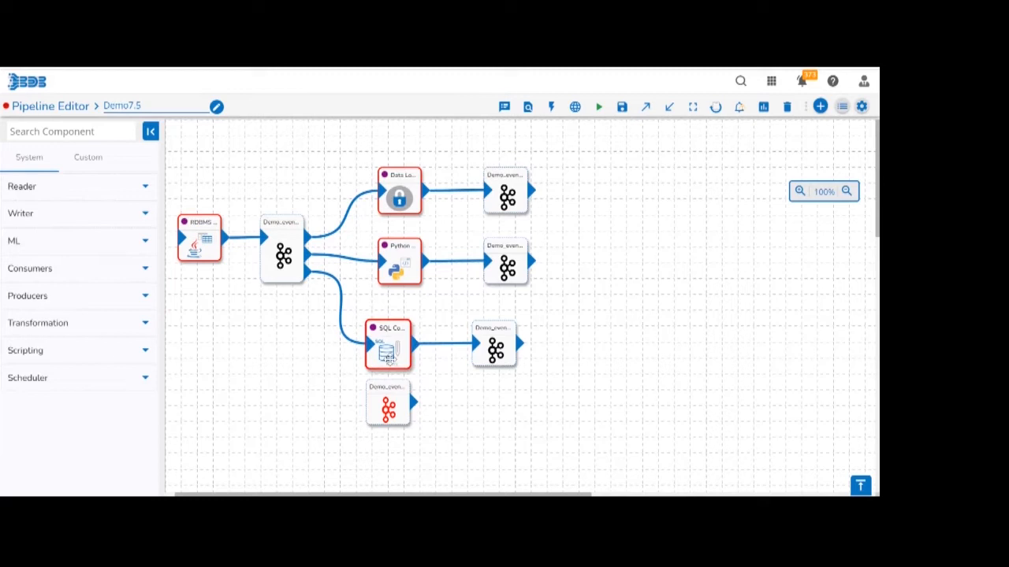
# Set the SQL Component's failover event to Demo_event_5 and save the component and the pipeline.
pyautogui.click(388, 355)
pyautogui.click(266, 446)
pyautogui.click(254, 470)
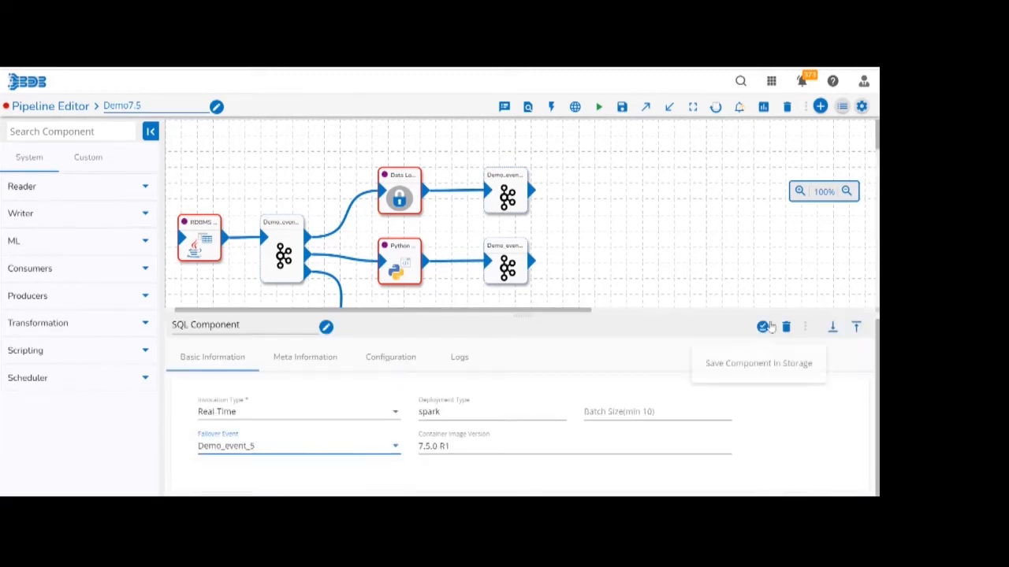
pyautogui.click(764, 327)
pyautogui.click(621, 107)
# Examine the meta info and data preview of the failover event Demo_event_5, including the cause column, and collapse its details.
pyautogui.click(385, 400)
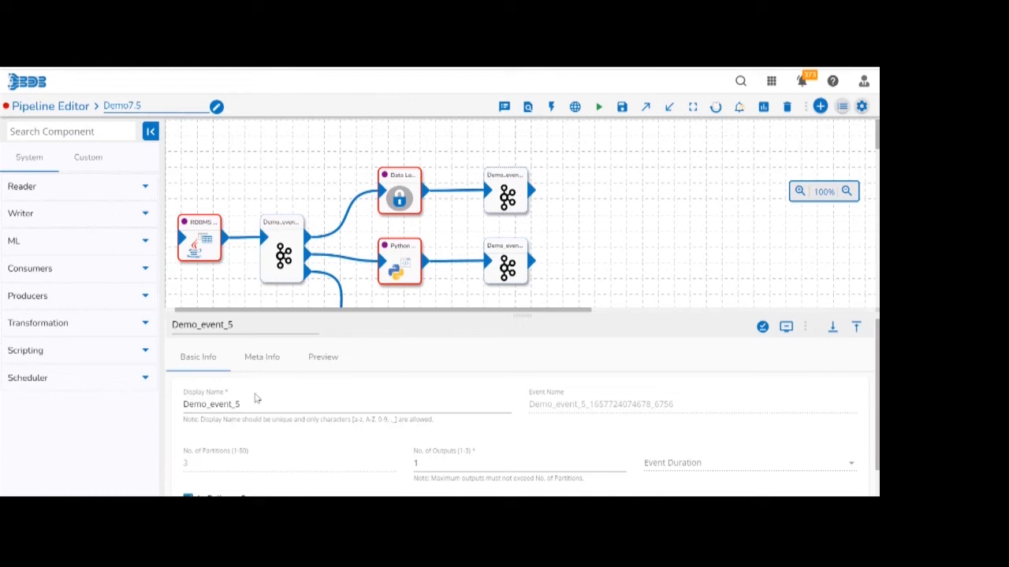
pyautogui.click(258, 364)
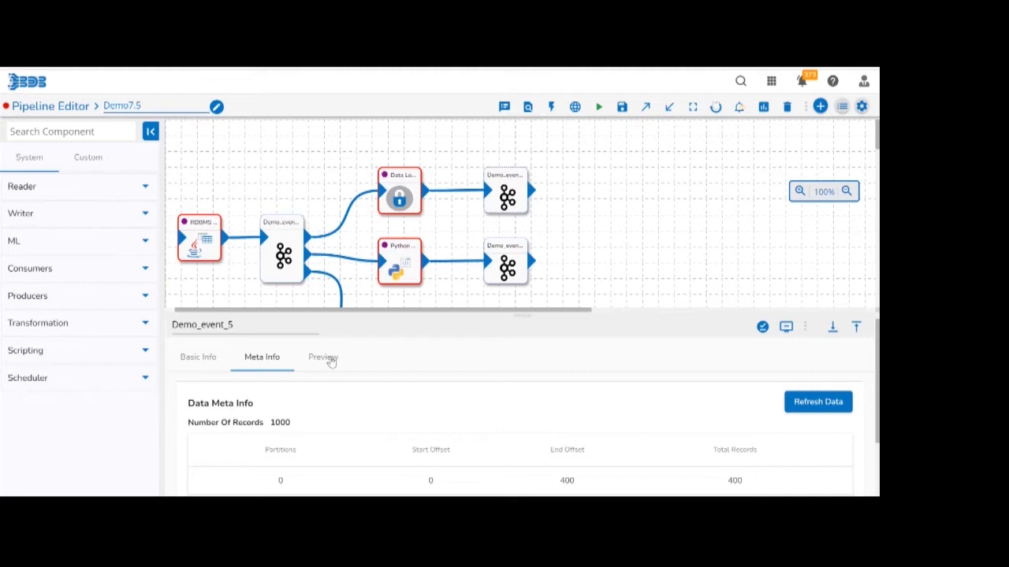
pyautogui.click(331, 360)
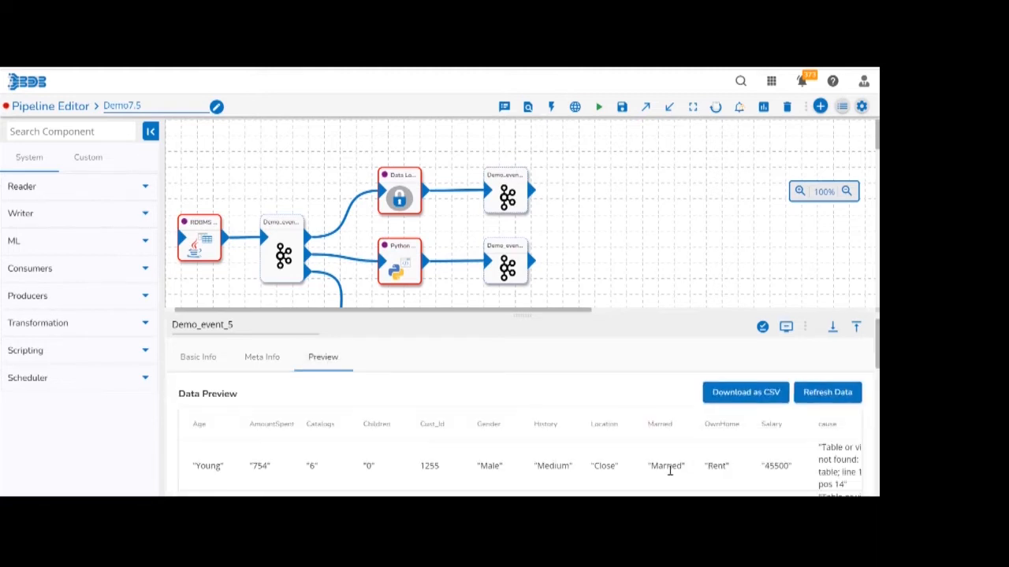
pyautogui.hscroll(3, 669, 471)
pyautogui.click(833, 329)
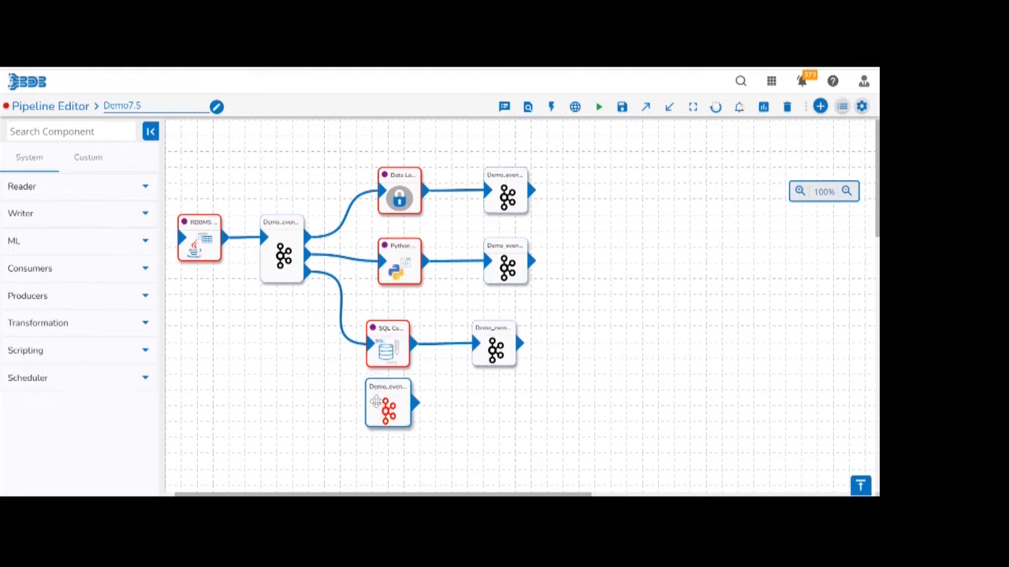
# Check the meta info and data preview of Demo_event_4, the SQL Component's output event, and collapse its details.
pyautogui.click(495, 350)
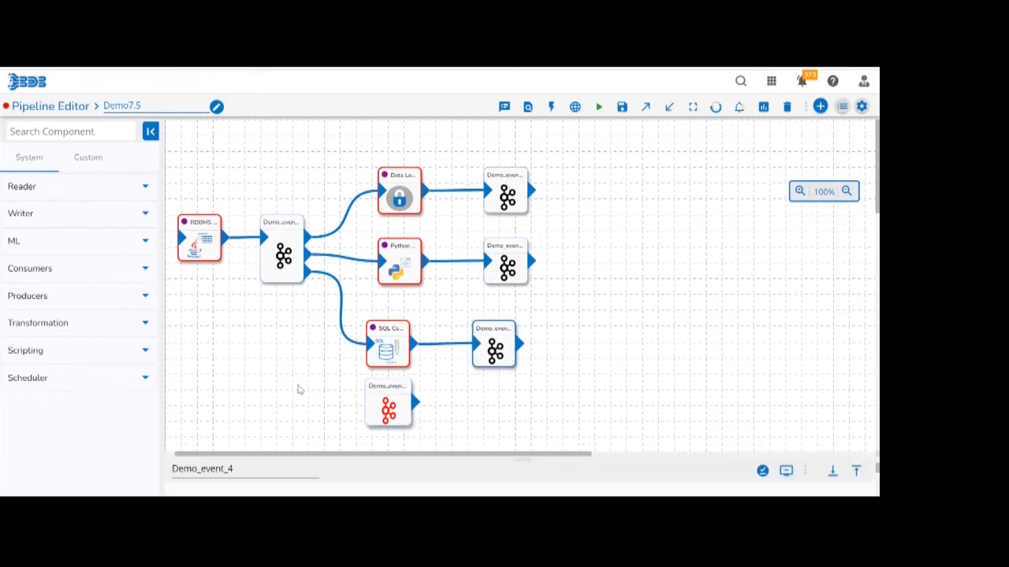
pyautogui.click(267, 369)
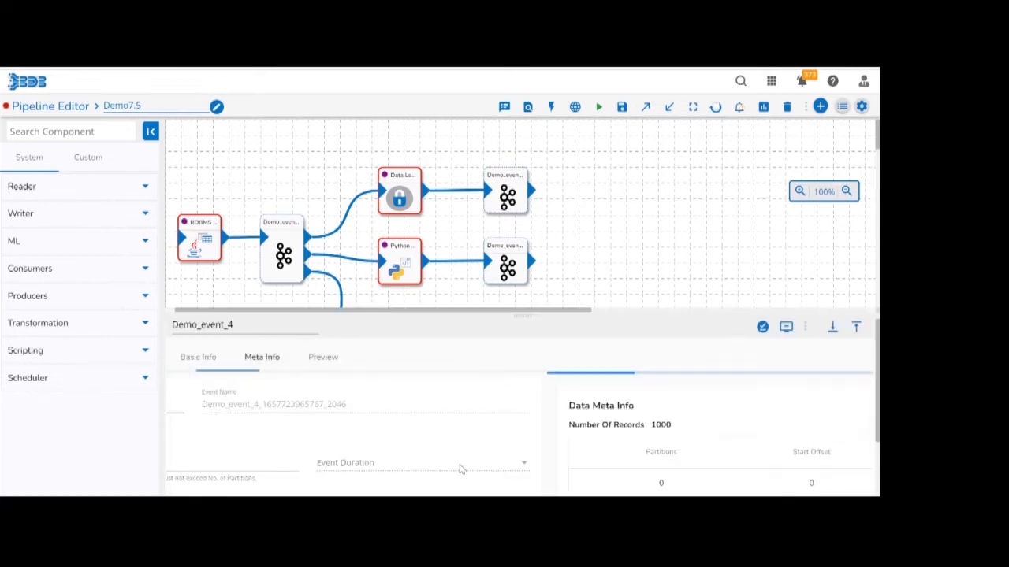
pyautogui.click(323, 359)
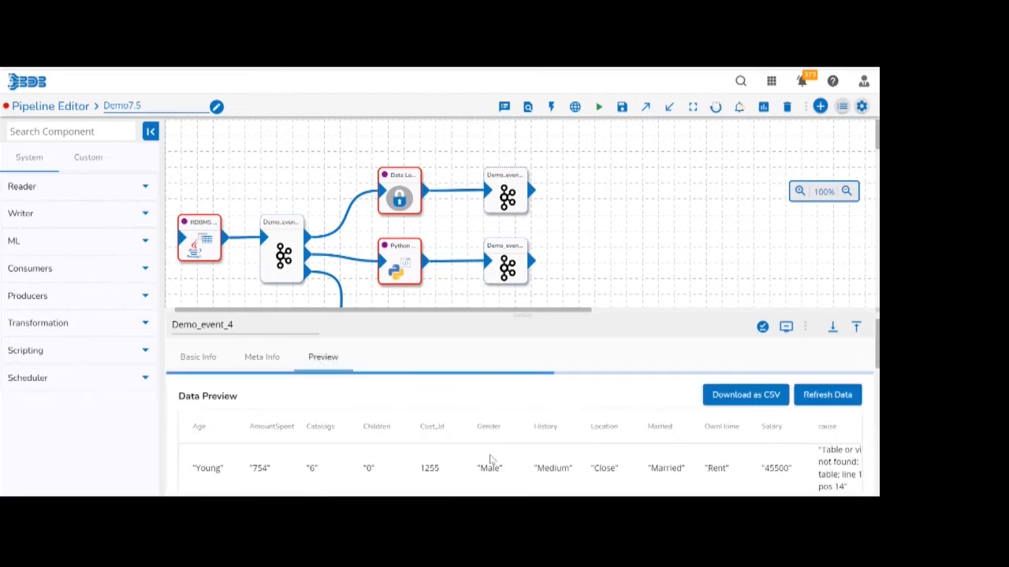
pyautogui.click(264, 361)
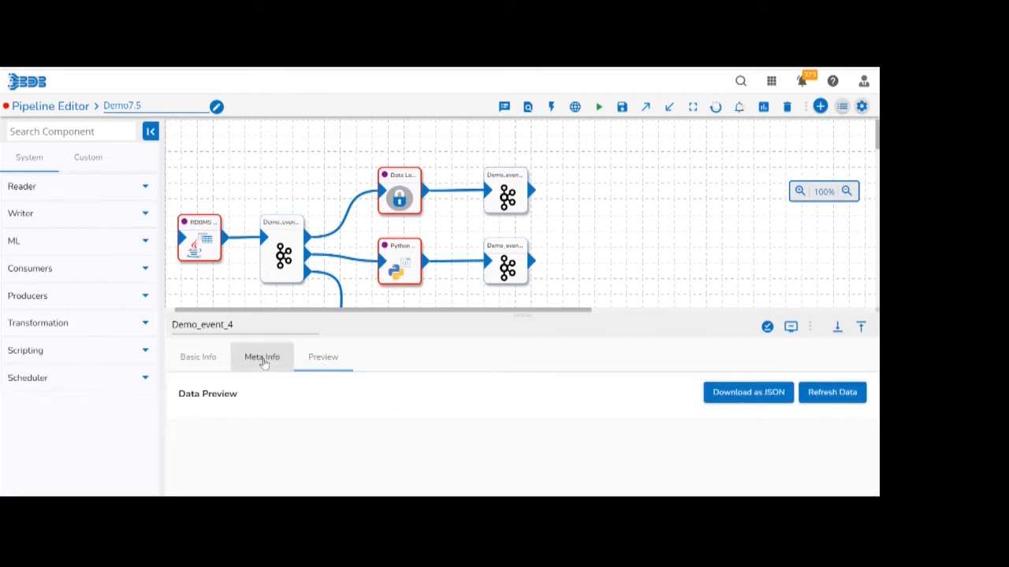
pyautogui.click(831, 327)
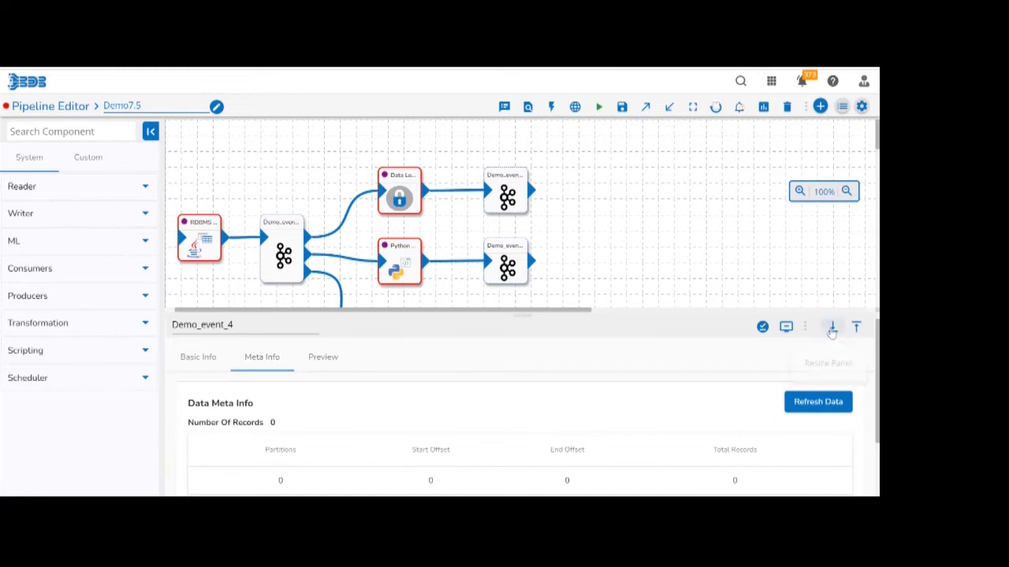
# Return to Demo_event_5 and check its record count and data preview again for comparison with Demo_event_4.
pyautogui.click(392, 405)
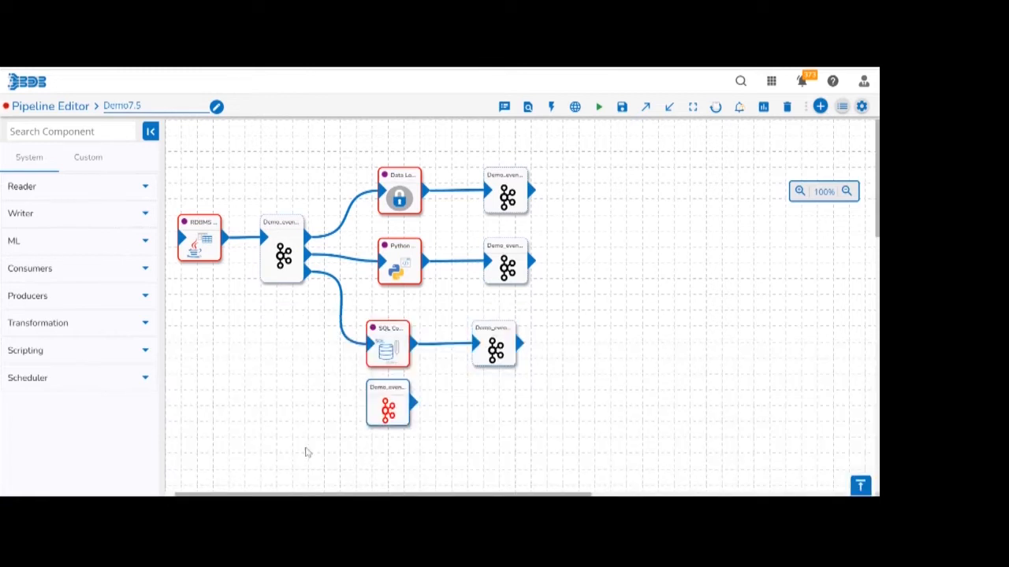
pyautogui.click(268, 358)
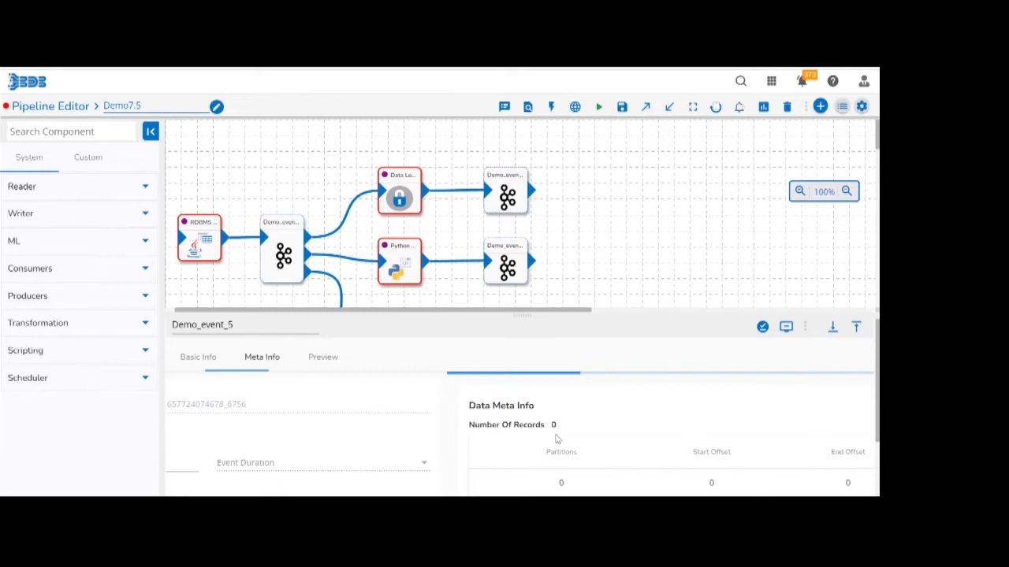
pyautogui.click(323, 359)
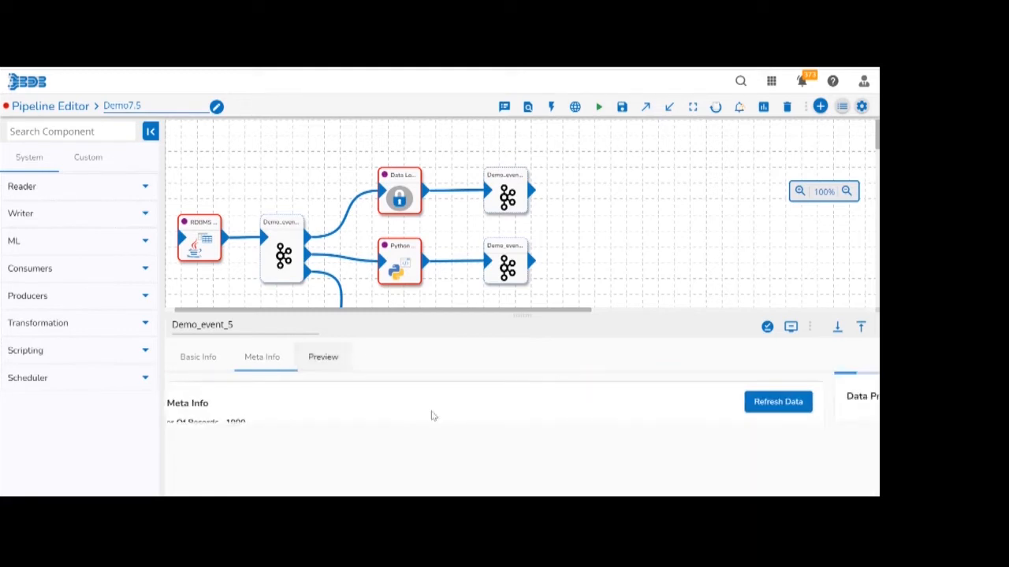
# Examine the cause column in the data preview of Demo_event_5 and collapse the event's details.
pyautogui.hscroll(3, 432, 415)
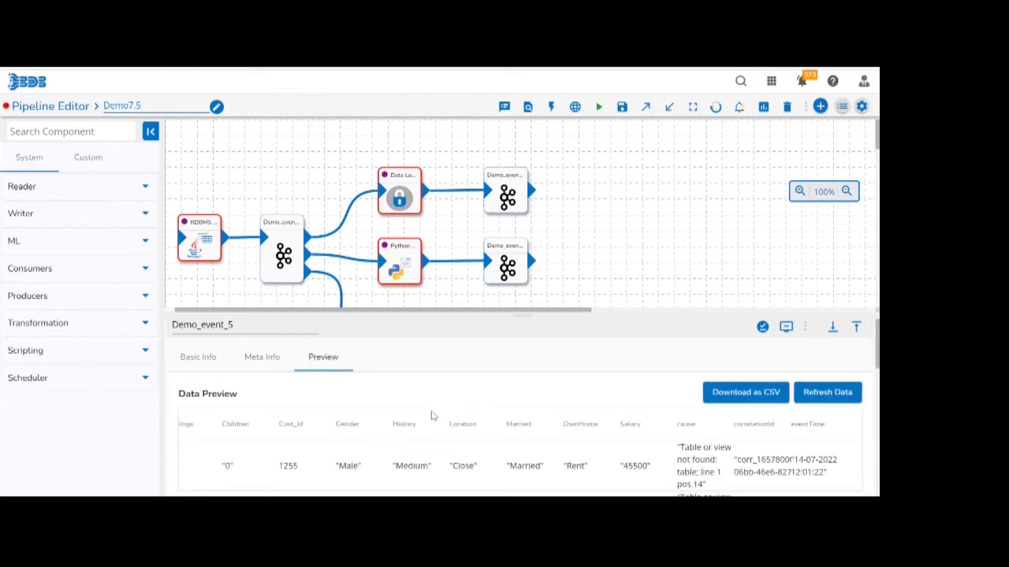
pyautogui.doubleClick(686, 423)
pyautogui.click(833, 326)
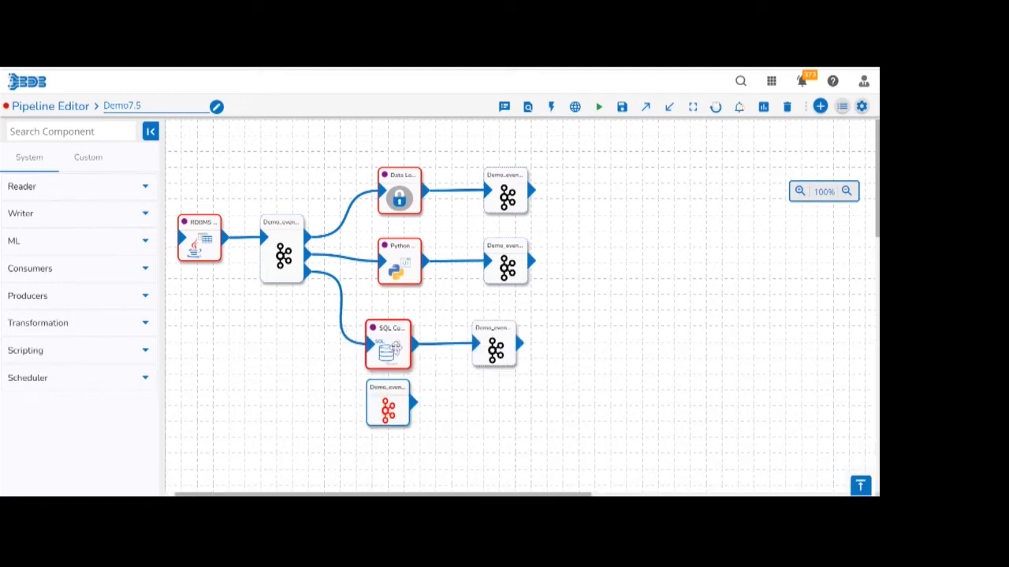
# Compare the table in the SQL Component's query with its Table Name setting, and save the component.
pyautogui.click(392, 347)
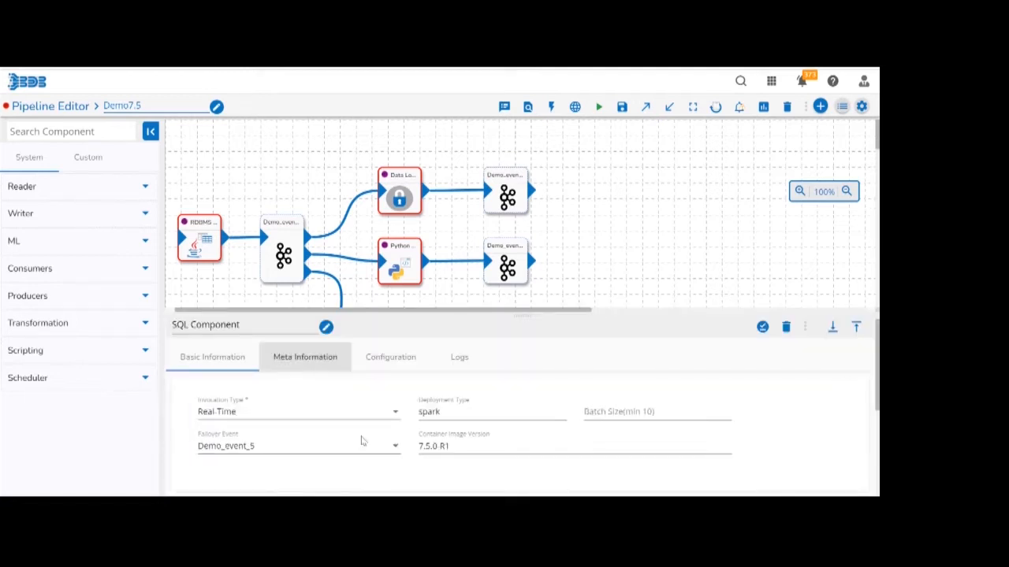
pyautogui.click(266, 406)
pyautogui.doubleClick(266, 406)
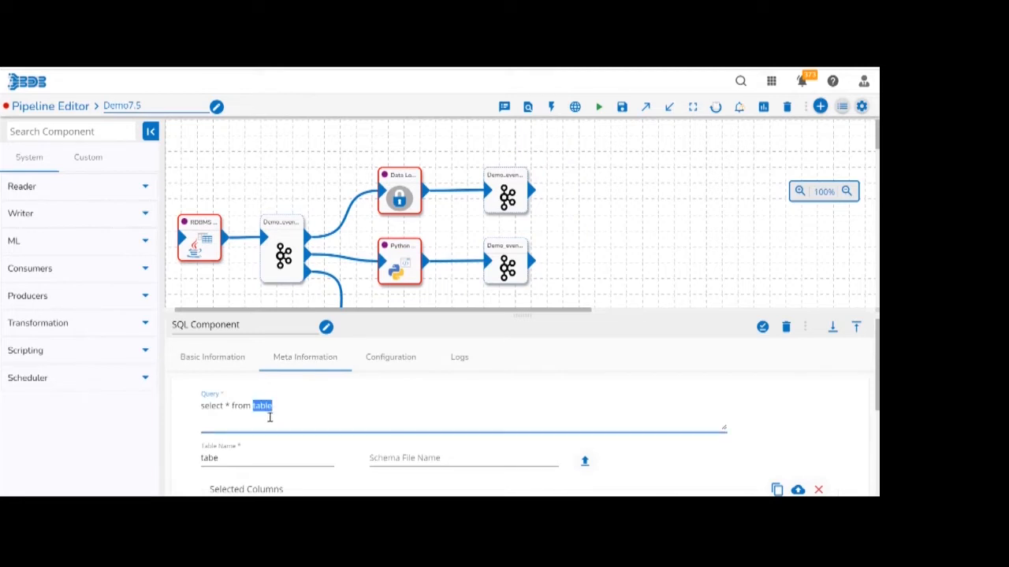
pyautogui.doubleClick(208, 462)
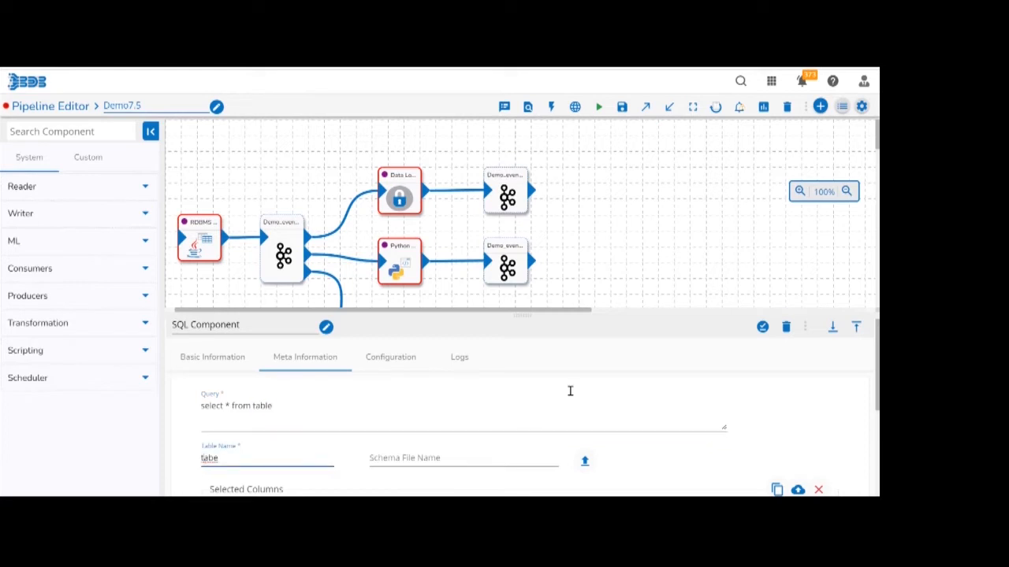
pyautogui.click(761, 333)
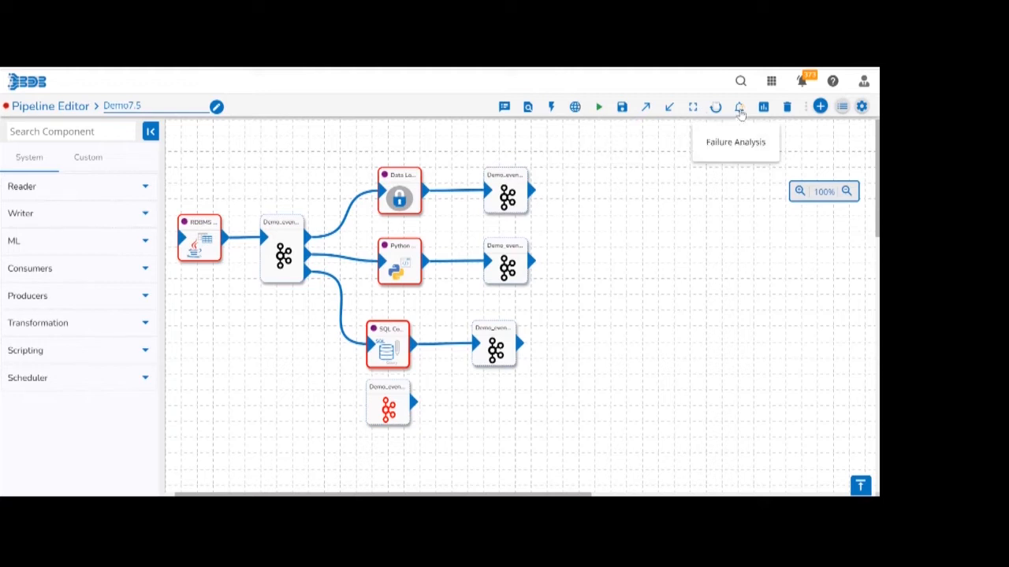
# Open Failure Analysis for the pipeline and check the components' failure records, scrolling through those of the SQL Component.
pyautogui.click(739, 112)
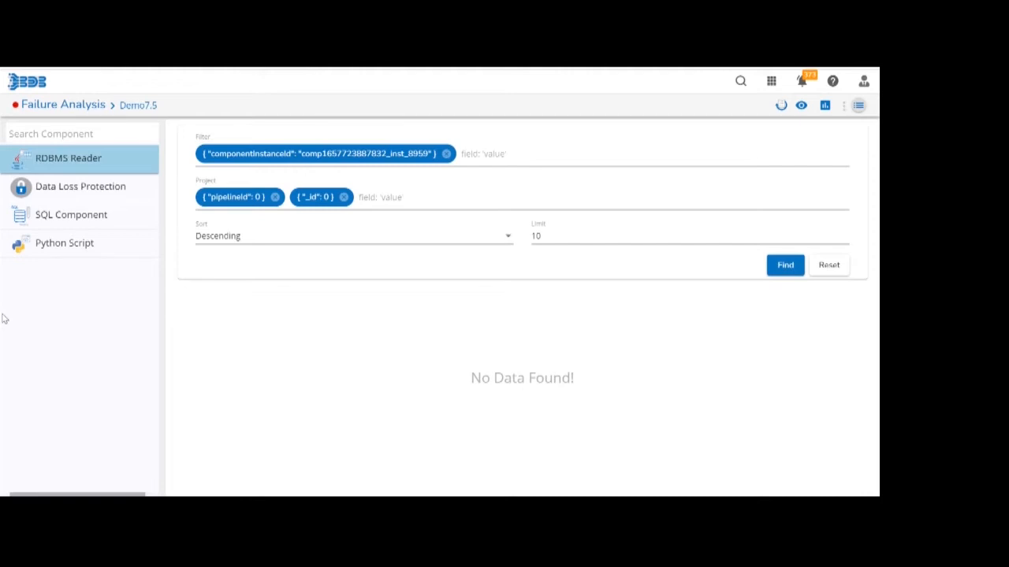
pyautogui.click(55, 185)
pyautogui.click(63, 159)
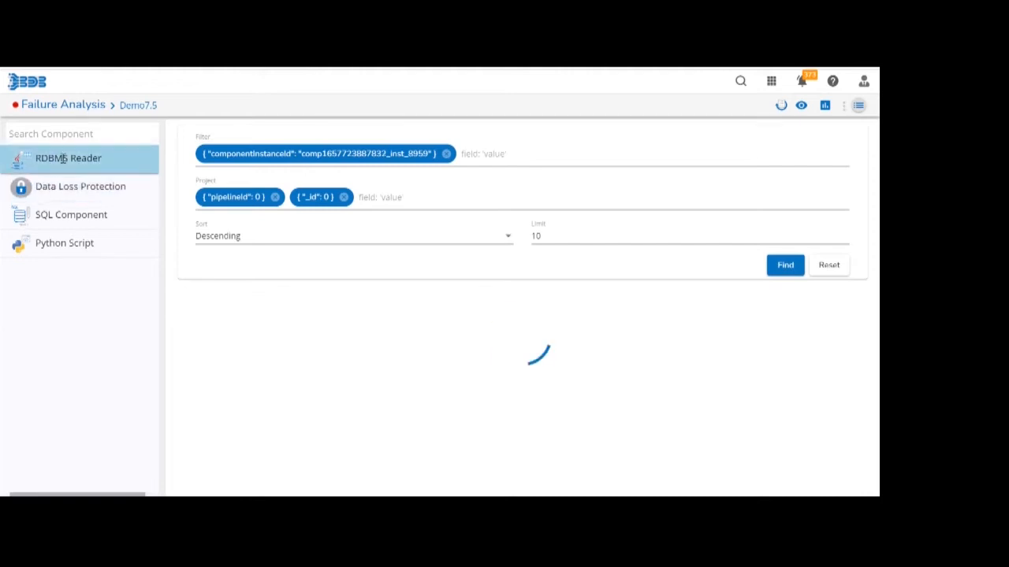
pyautogui.click(60, 244)
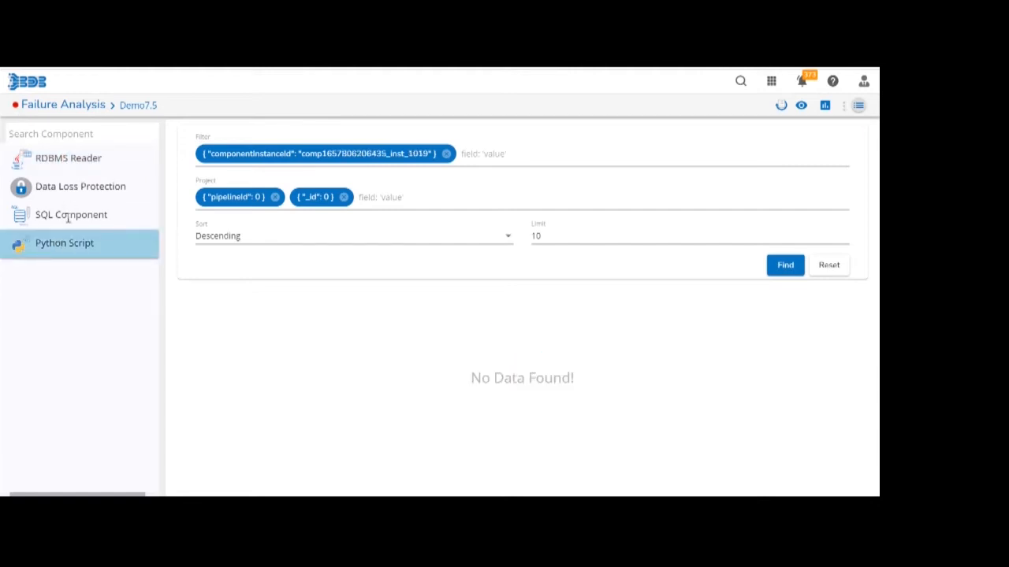
pyautogui.click(69, 217)
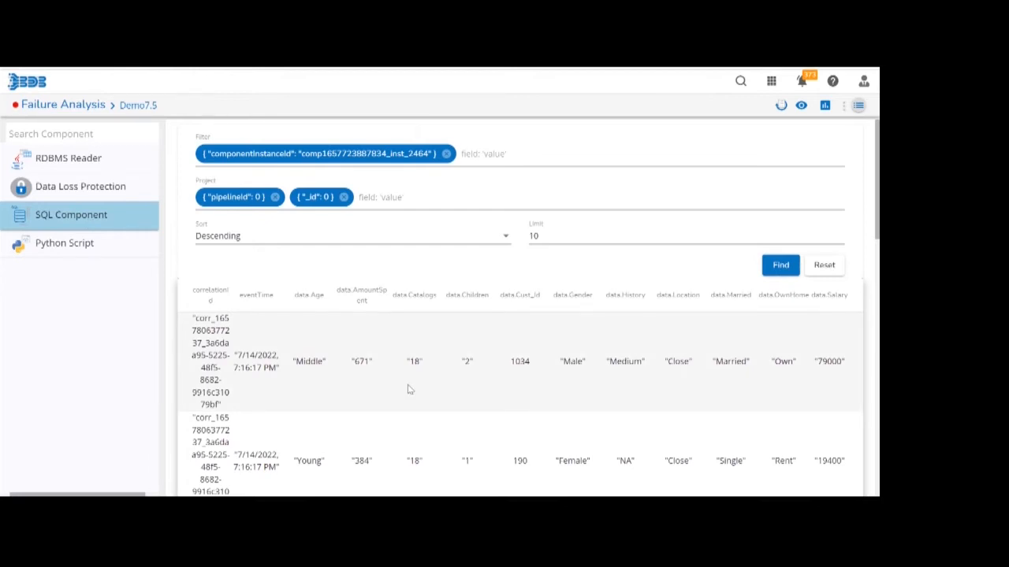
pyautogui.scroll(-10, 408, 389)
pyautogui.scroll(10, 409, 389)
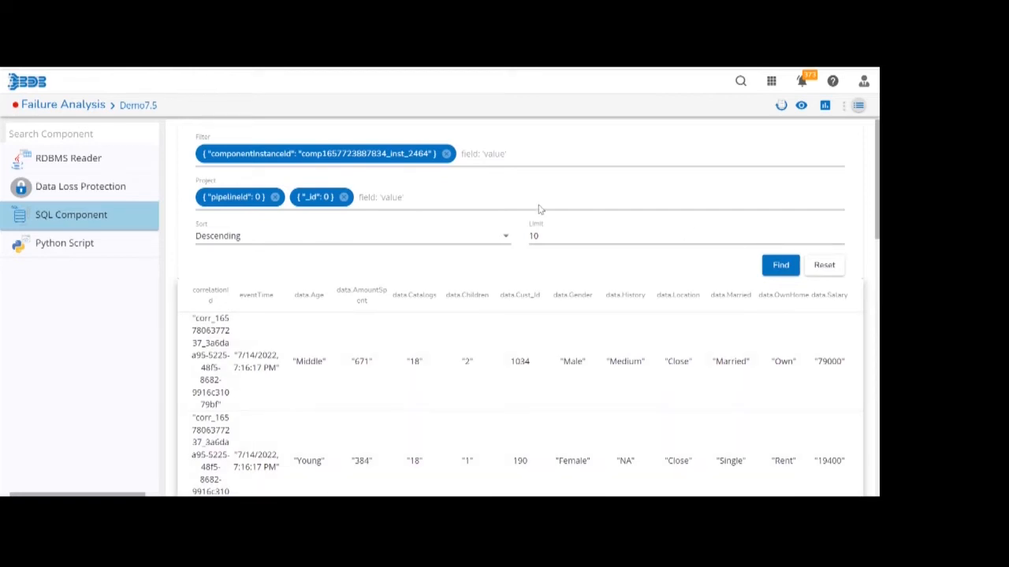
# Query the SQL Component's failure records with a limit of 1000, and reset the query settings.
pyautogui.click(454, 195)
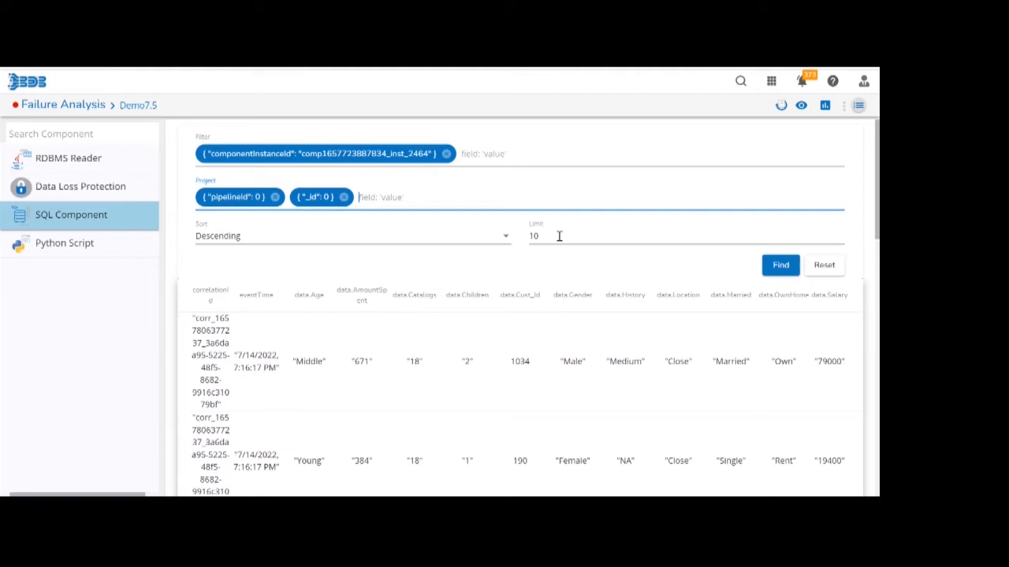
pyautogui.click(583, 237)
pyautogui.write('00')
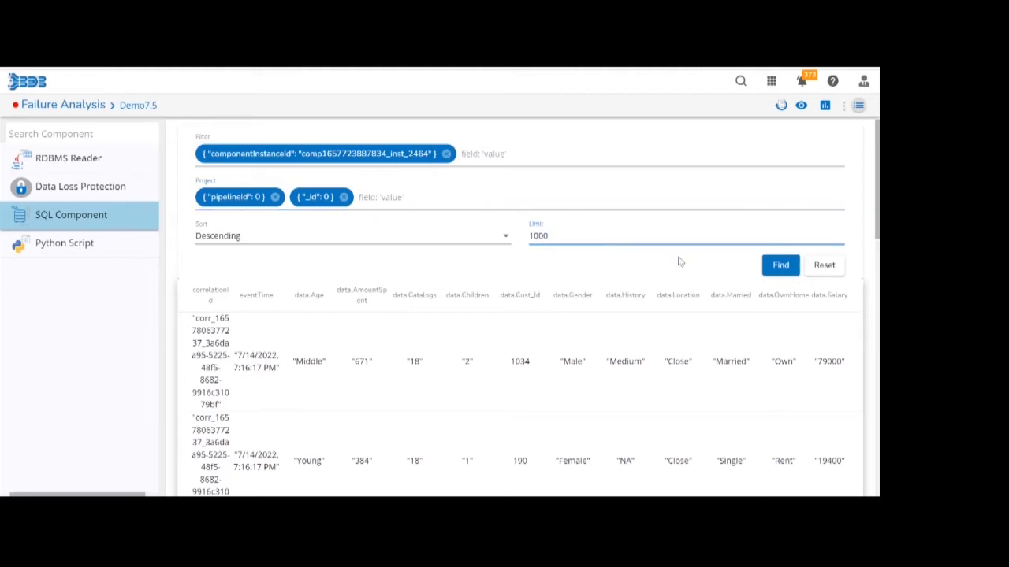
pyautogui.click(772, 269)
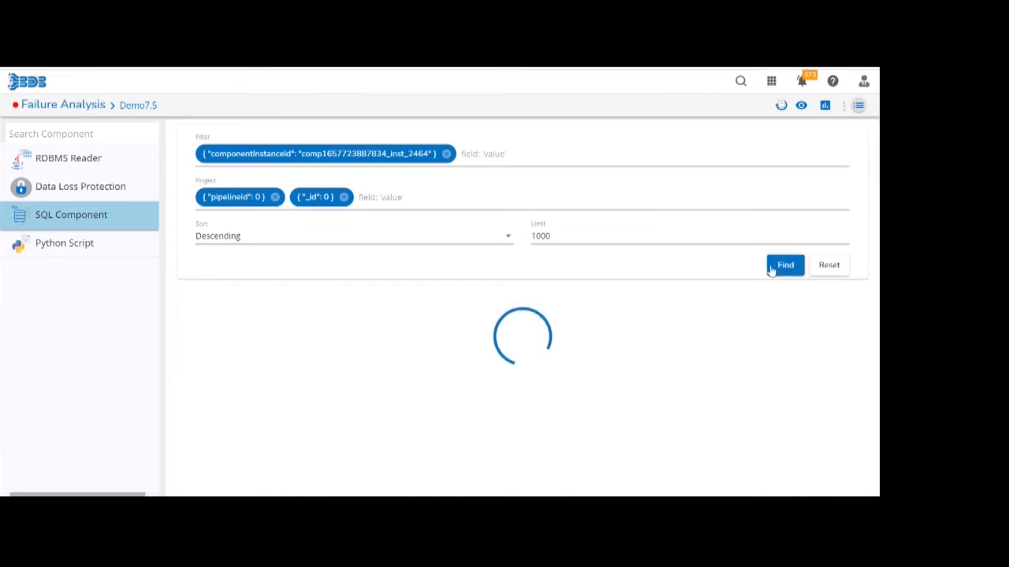
pyautogui.click(571, 241)
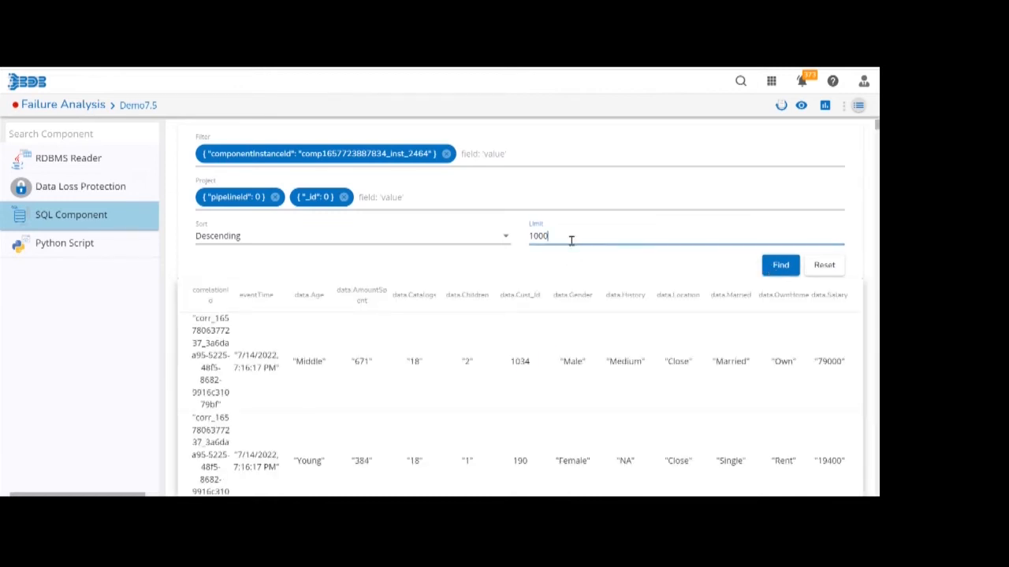
pyautogui.click(824, 265)
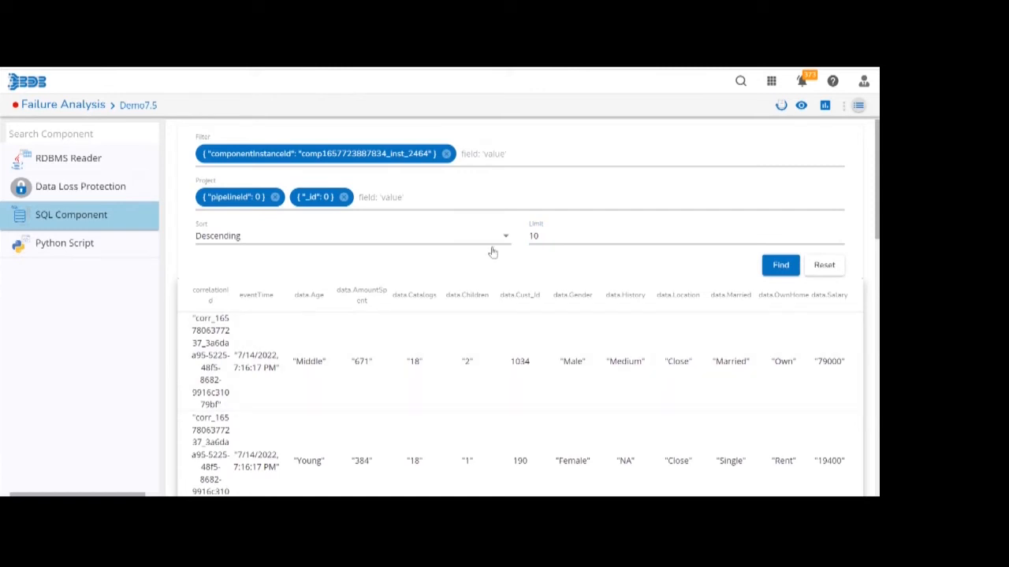
# Switch the sort order of the failure records to Ascending and back to Descending.
pyautogui.click(282, 234)
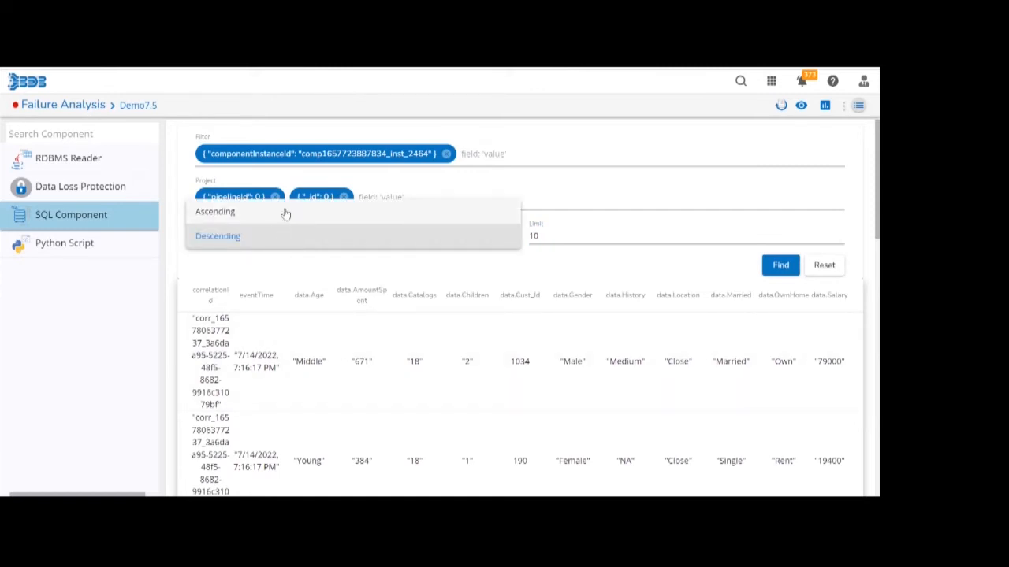
pyautogui.click(286, 213)
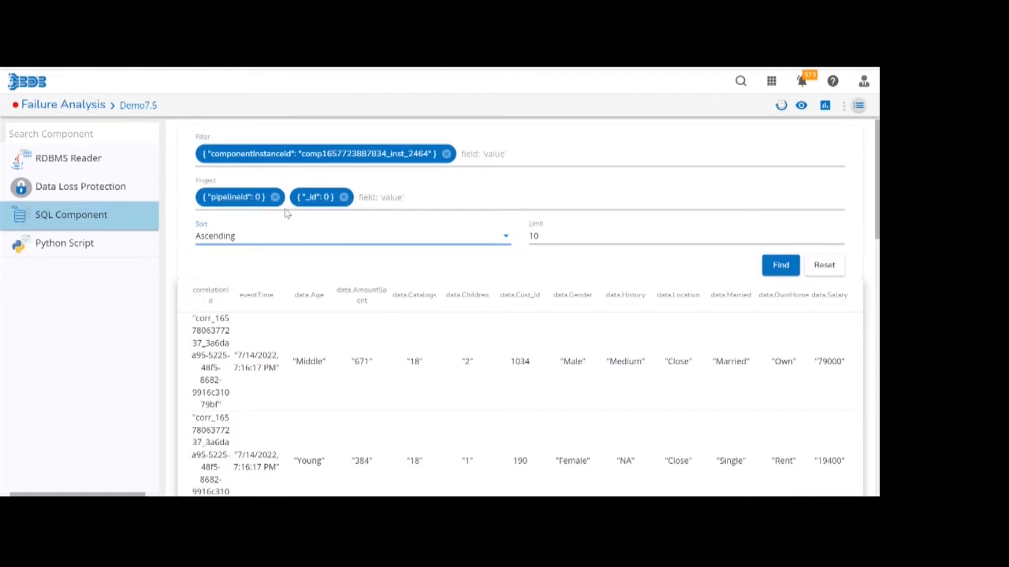
pyautogui.click(287, 238)
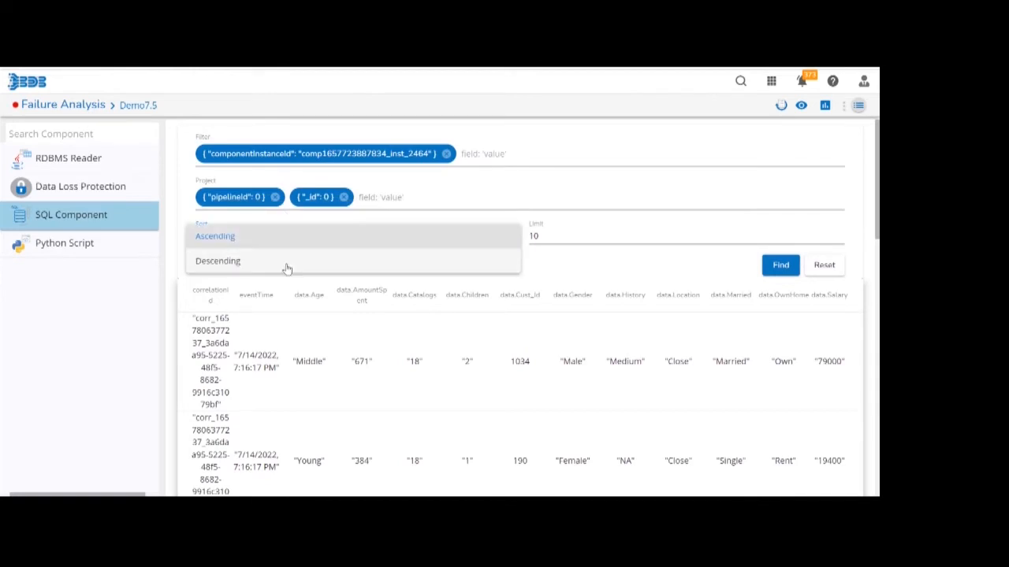
pyautogui.click(286, 269)
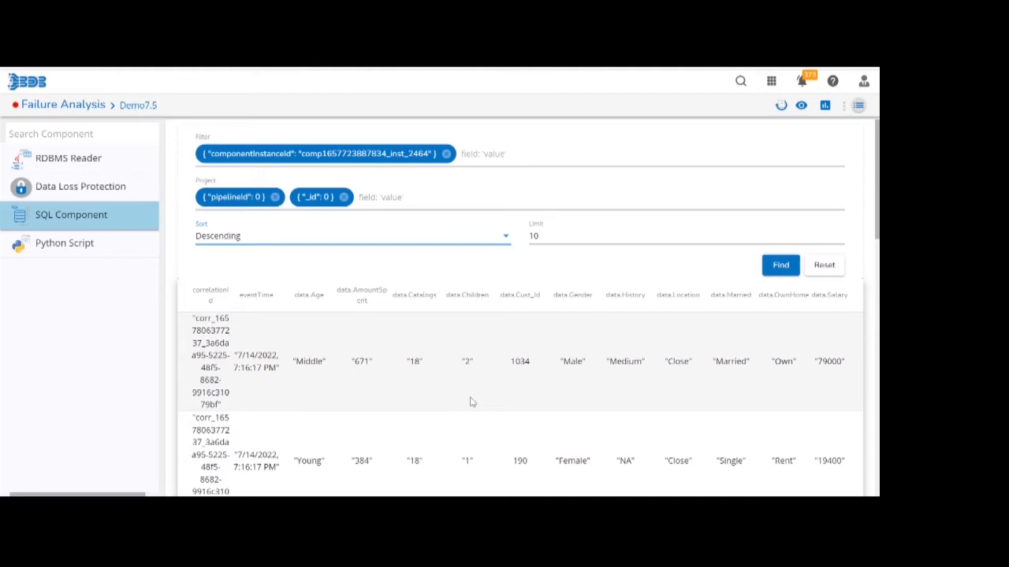
# Return to the pipeline editor and activate the Demo7.5 pipeline, deactivating it once its components are running.
pyautogui.click(803, 107)
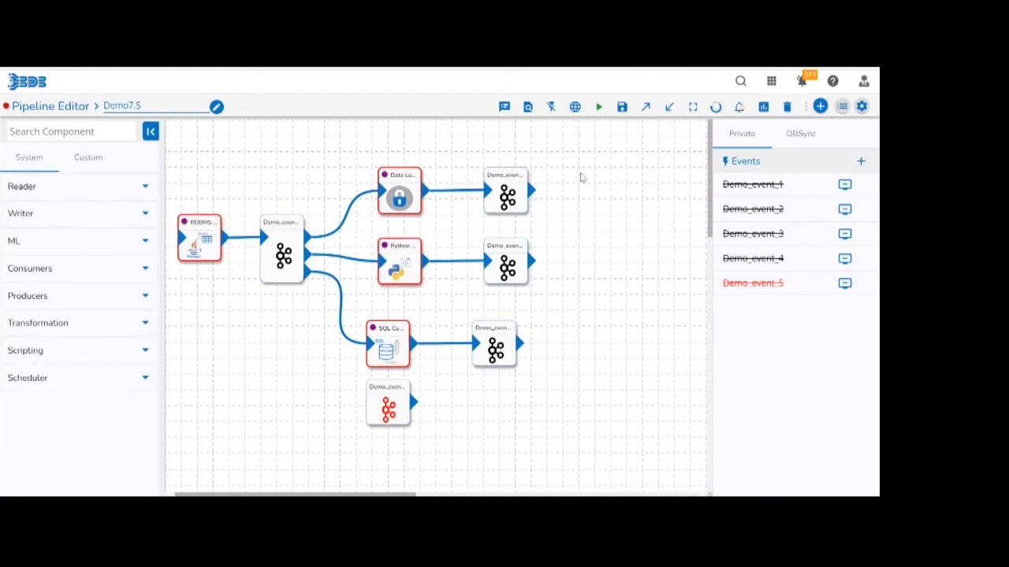
pyautogui.click(598, 114)
pyautogui.click(518, 345)
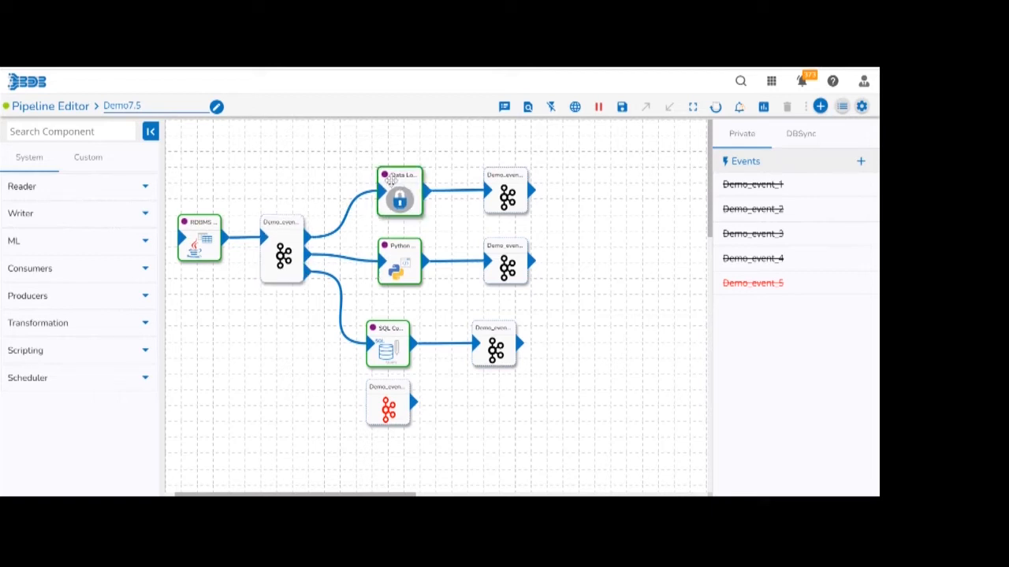
pyautogui.click(597, 114)
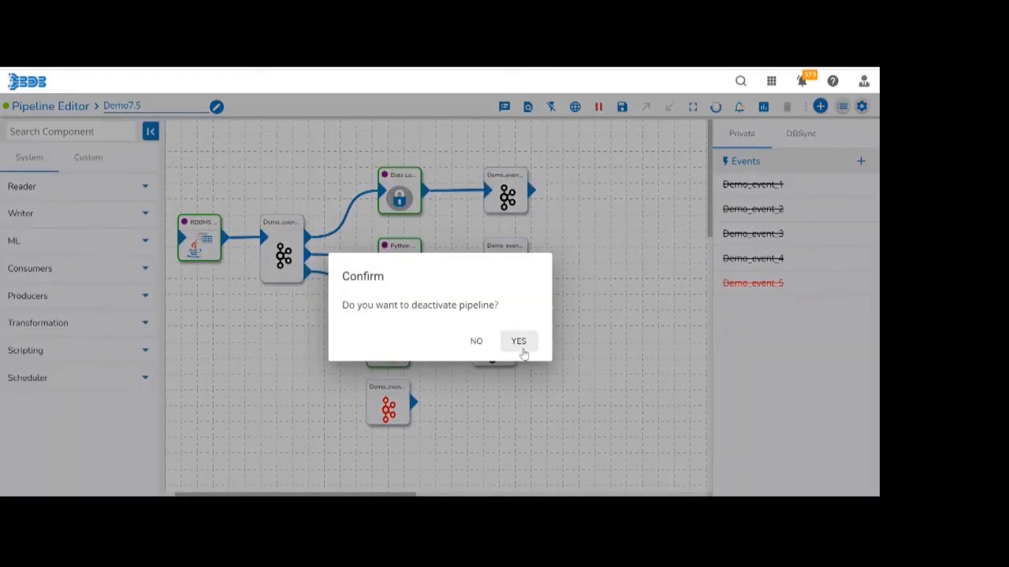
pyautogui.click(520, 344)
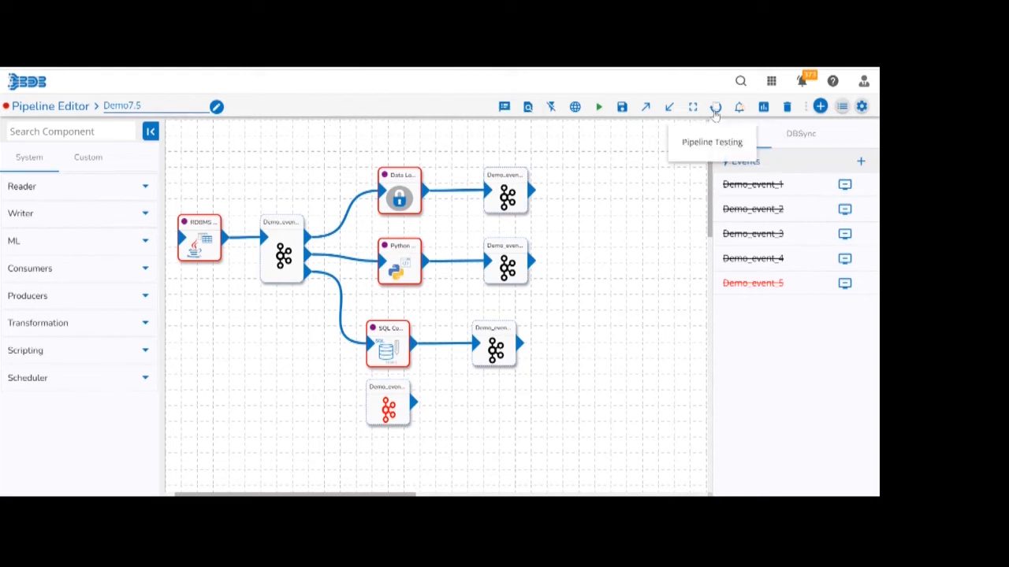
# Open Pipeline Testing for Demo7.5, look through the components' test cases and select the Python Script component.
pyautogui.click(715, 112)
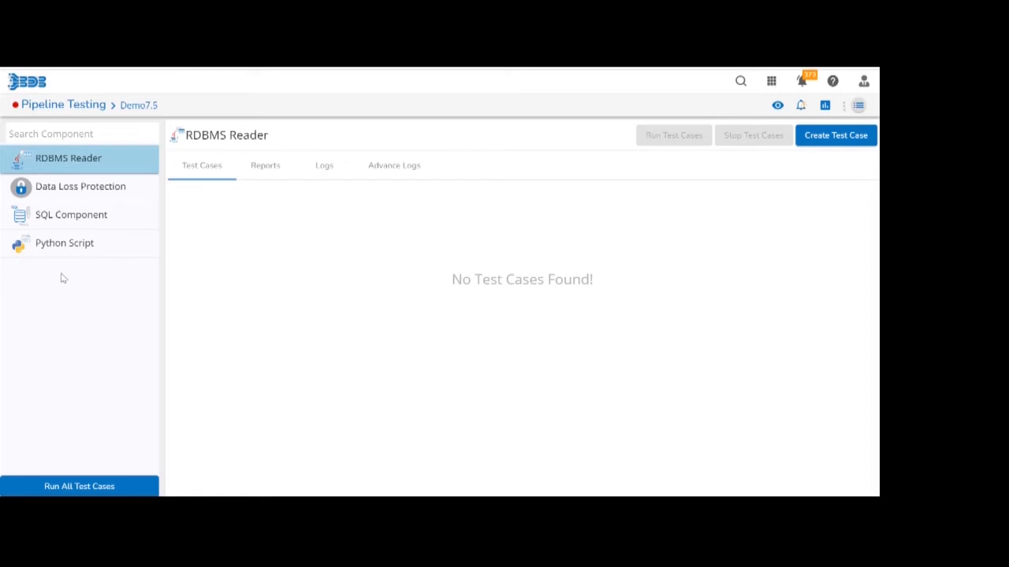
pyautogui.click(65, 195)
pyautogui.click(65, 213)
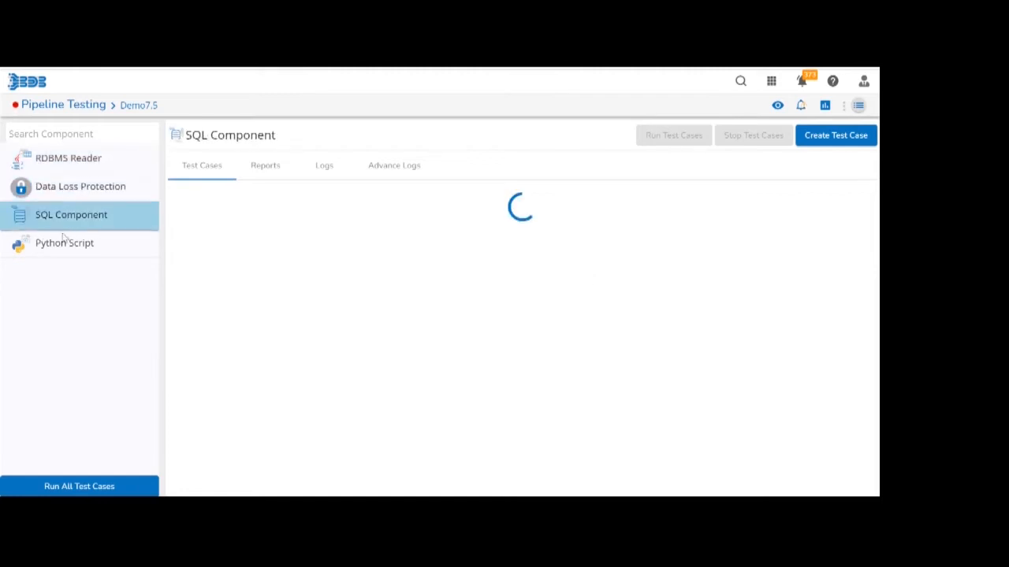
pyautogui.click(64, 241)
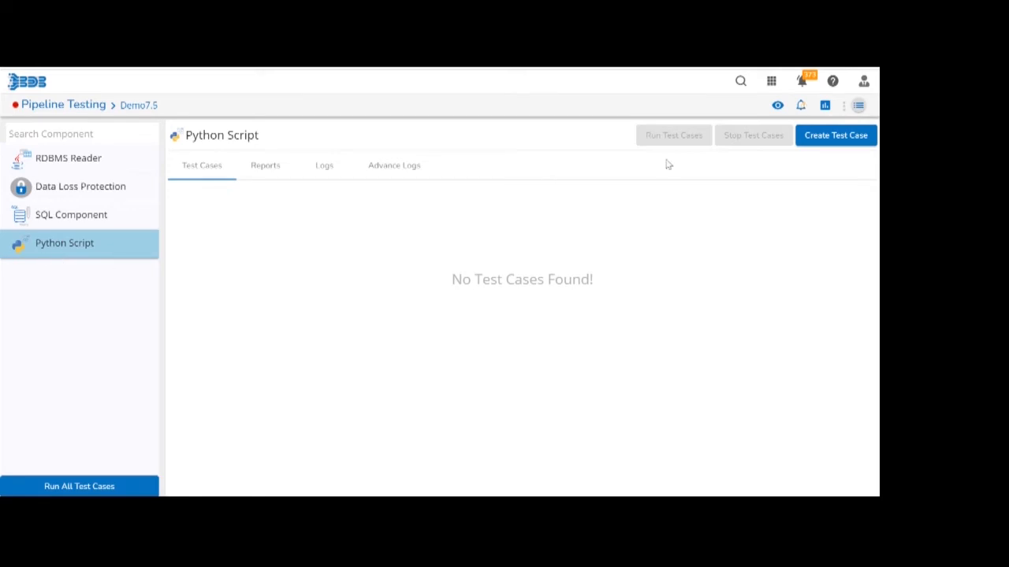
# Start a new test case for the Python Script component, named TestCase1 with the description basicAssertion.
pyautogui.click(842, 142)
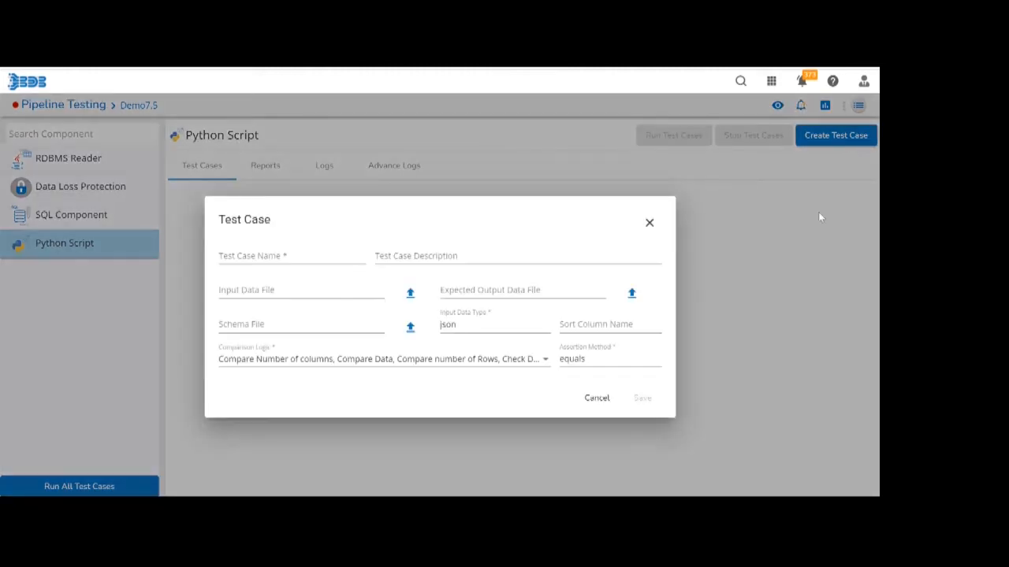
pyautogui.click(288, 256)
pyautogui.write('Tes')
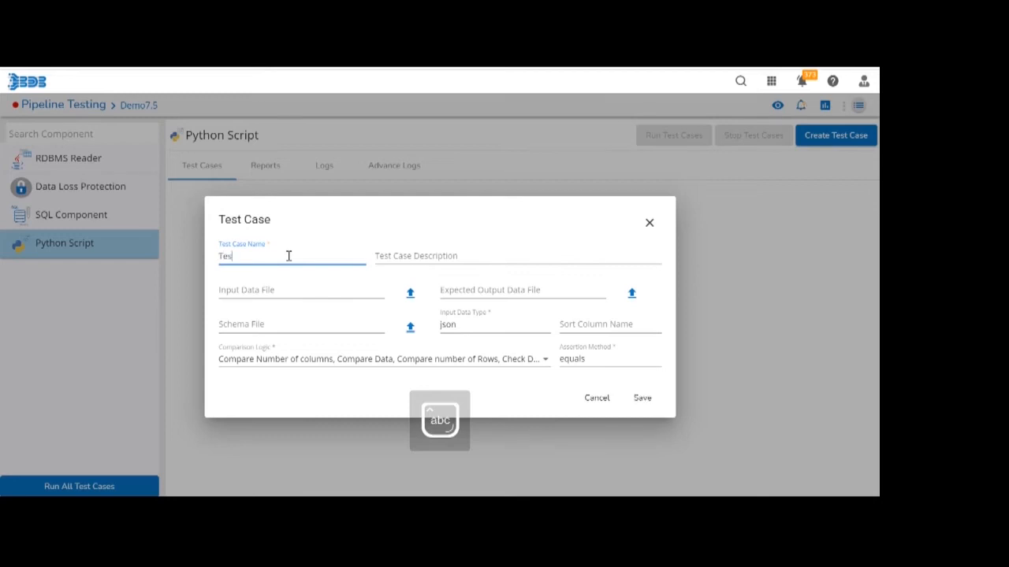
pyautogui.write('tCase1')
pyautogui.press('Tab')
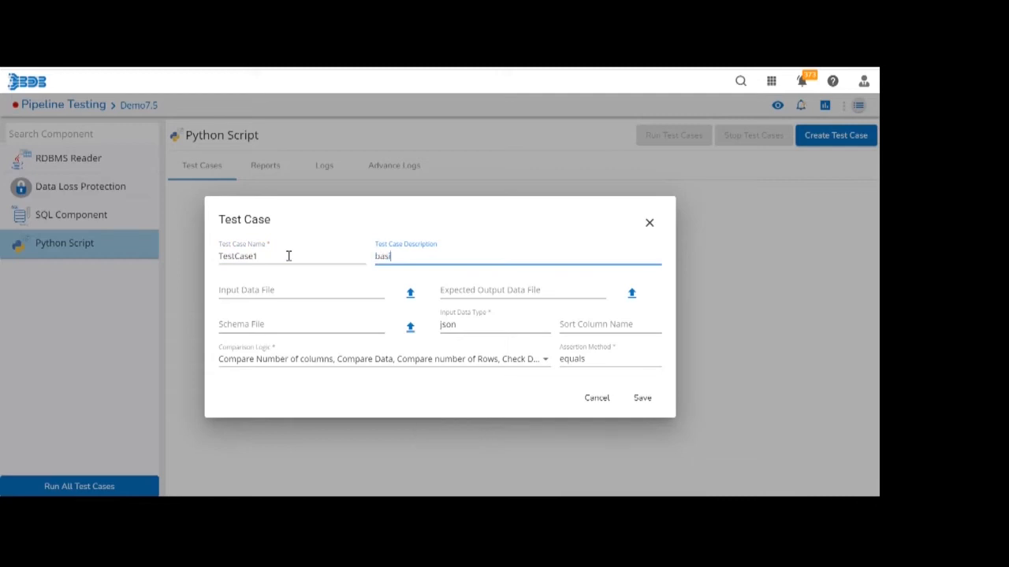
pyautogui.write('basicA')
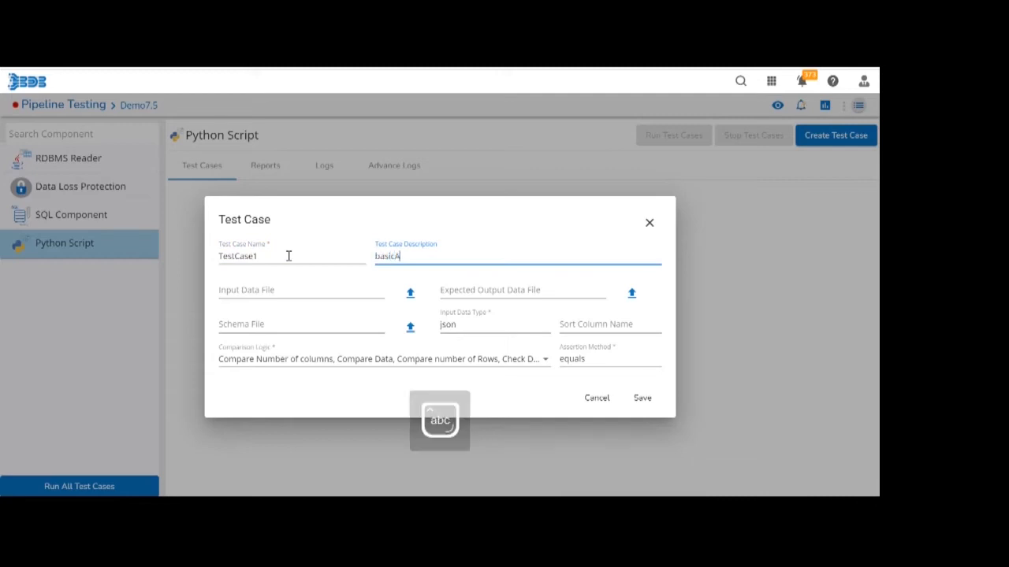
pyautogui.write('ssertion')
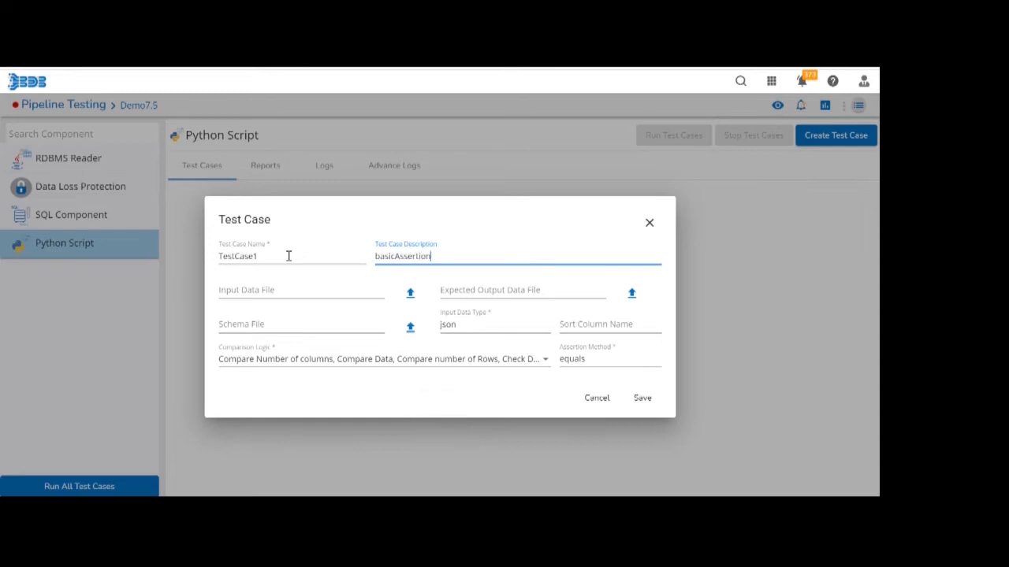
# Upload input.json from the Documents folder as the test case's input data file.
pyautogui.click(298, 293)
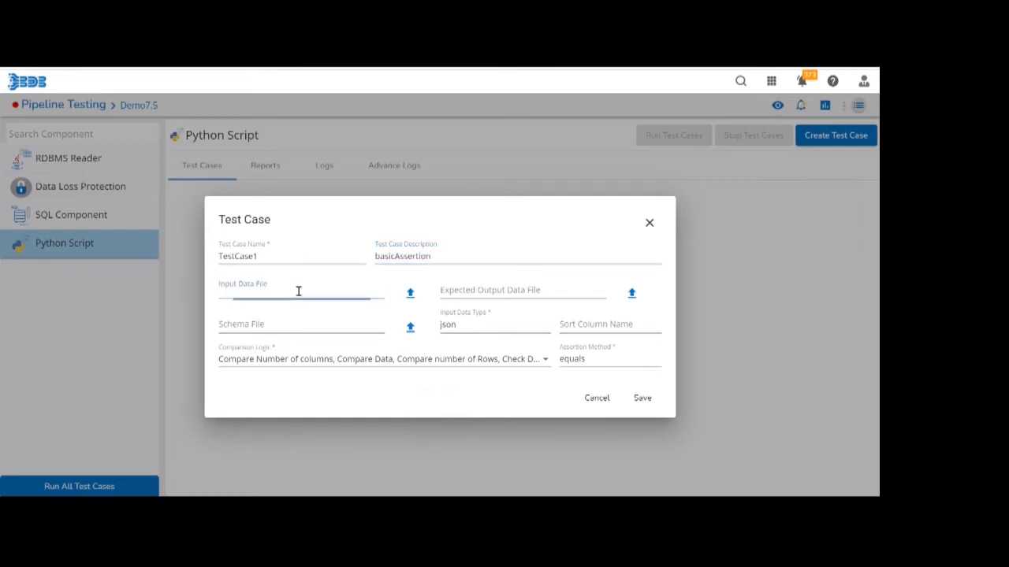
pyautogui.click(410, 298)
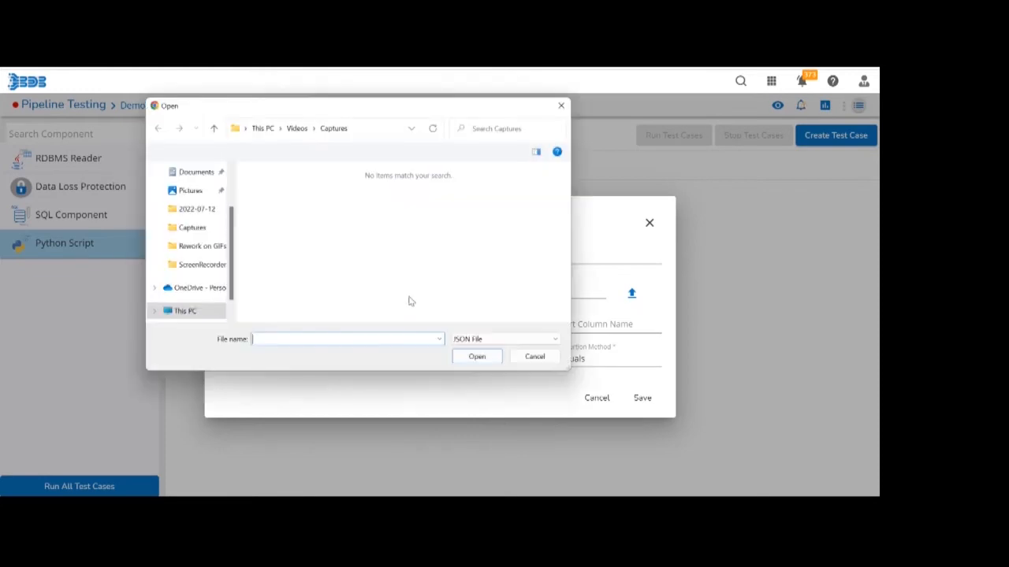
pyautogui.click(178, 172)
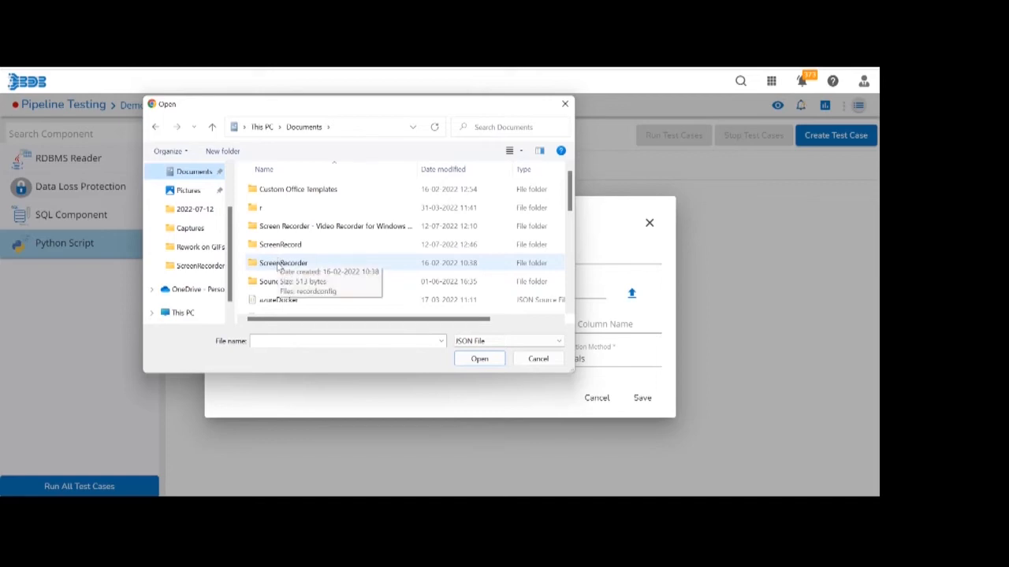
pyautogui.click(279, 263)
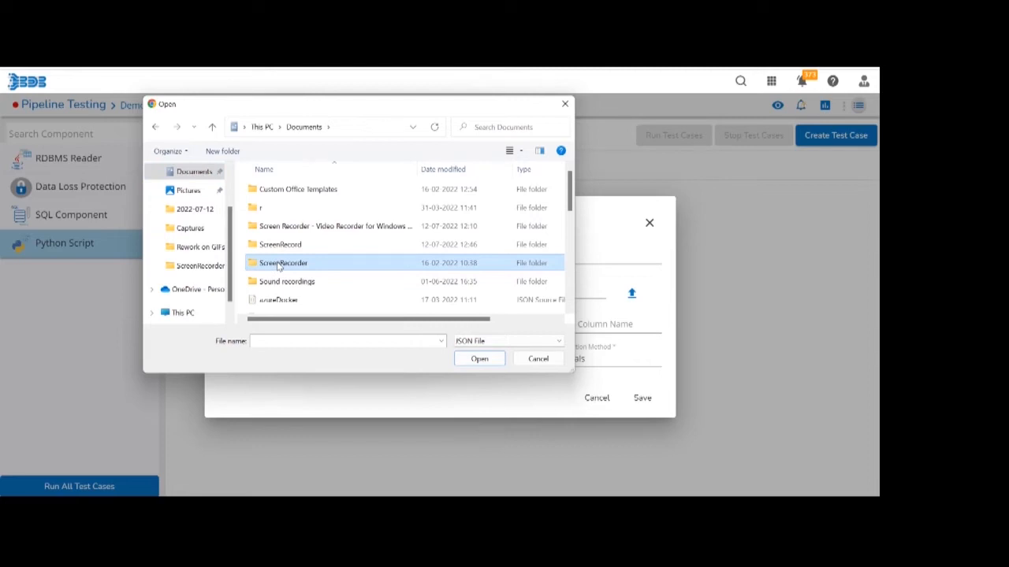
pyautogui.click(276, 284)
pyautogui.press('i')
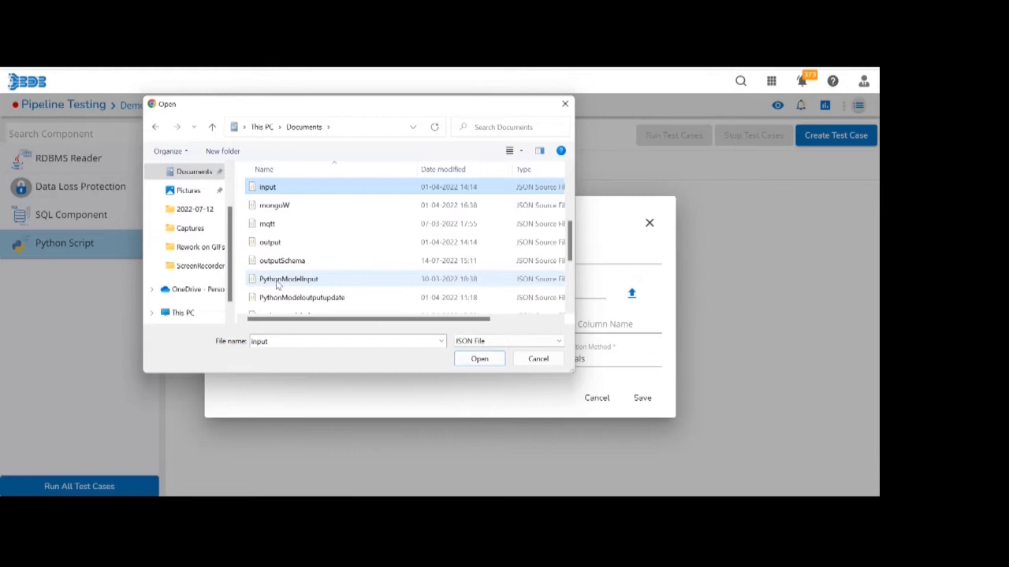
pyautogui.press('Return')
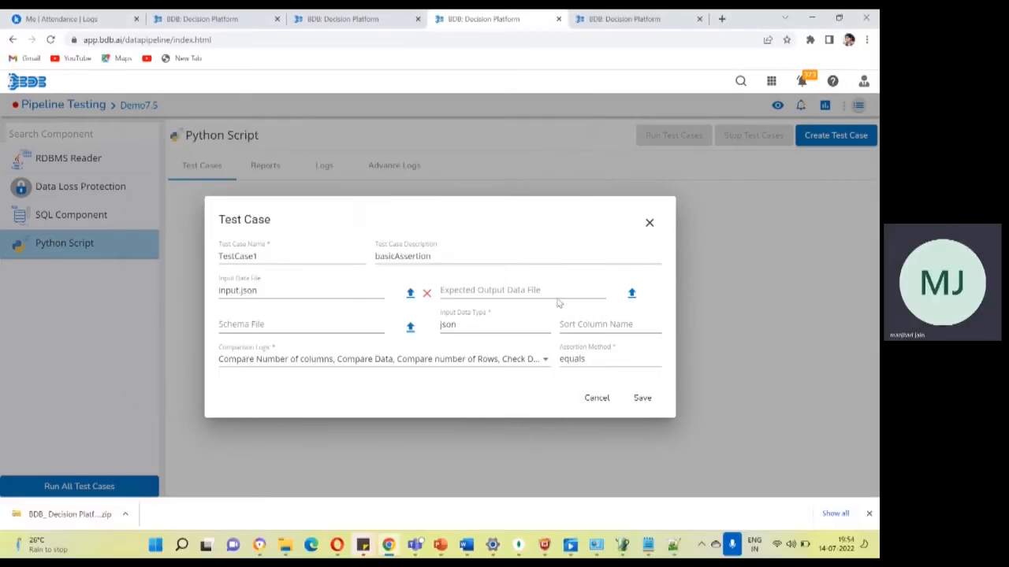
# Upload output.json from the Documents folder as the expected output data file.
pyautogui.click(633, 298)
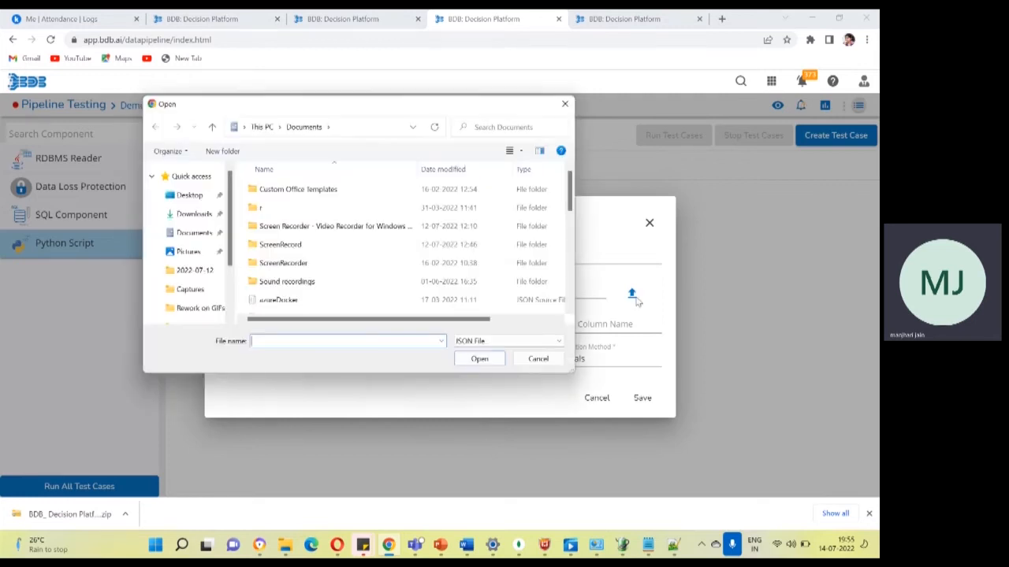
pyautogui.click(307, 228)
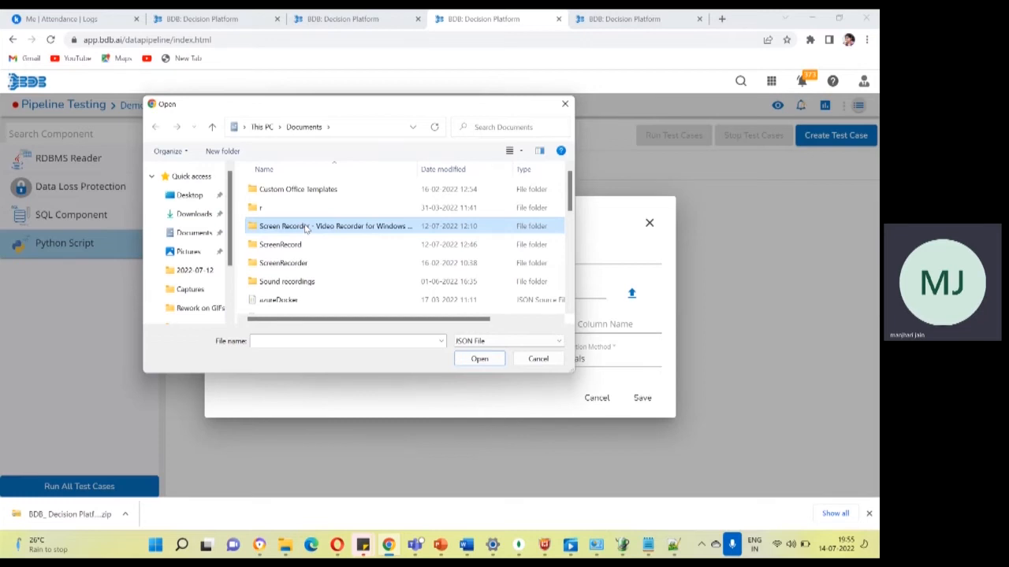
pyautogui.press('i')
pyautogui.press('BackSpace')
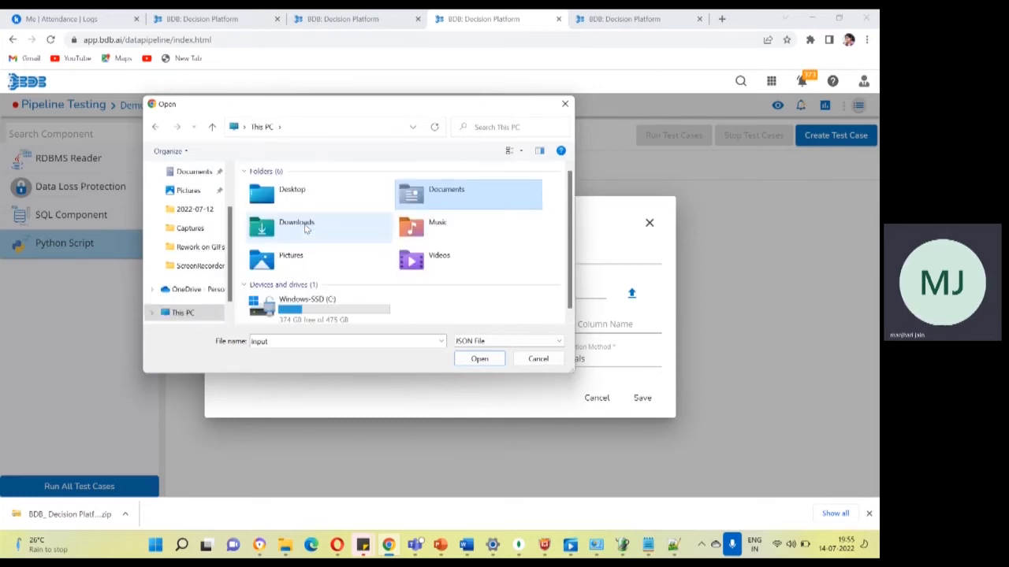
pyautogui.click(185, 171)
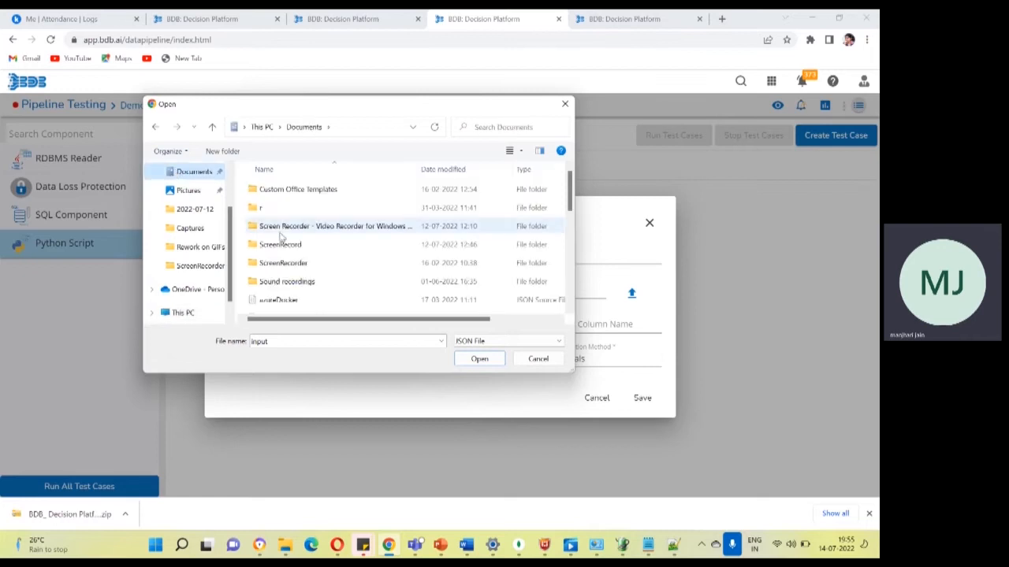
pyautogui.press('o')
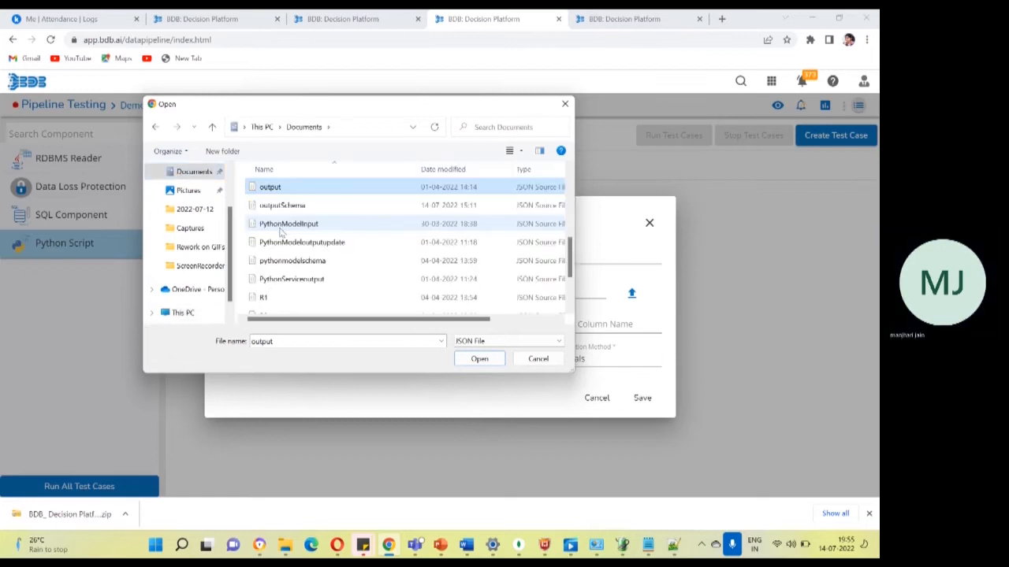
pyautogui.press('Return')
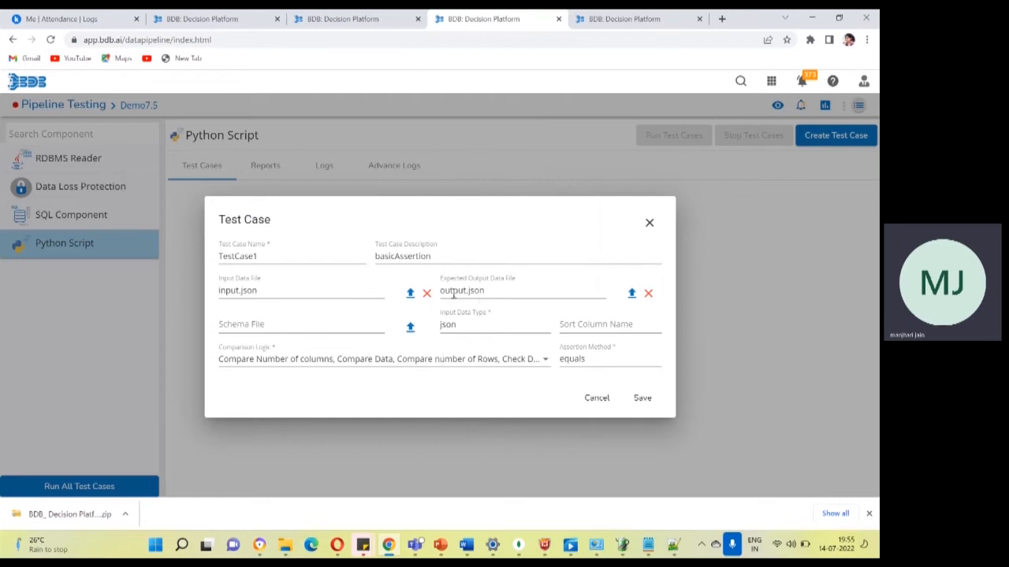
# Upload outputSchema.json from the Documents folder as the test case's schema file.
pyautogui.click(409, 325)
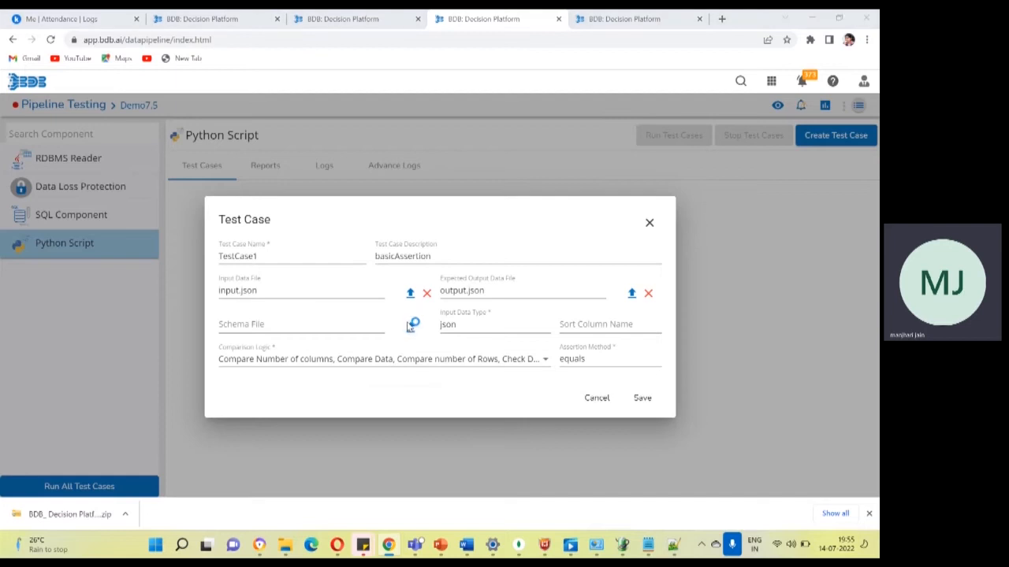
pyautogui.click(282, 228)
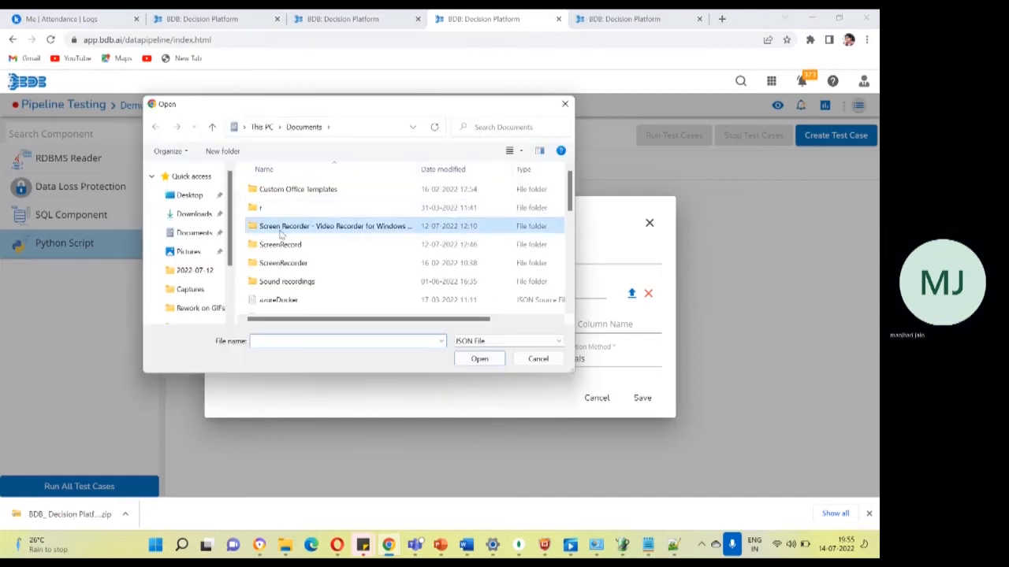
pyautogui.click(195, 233)
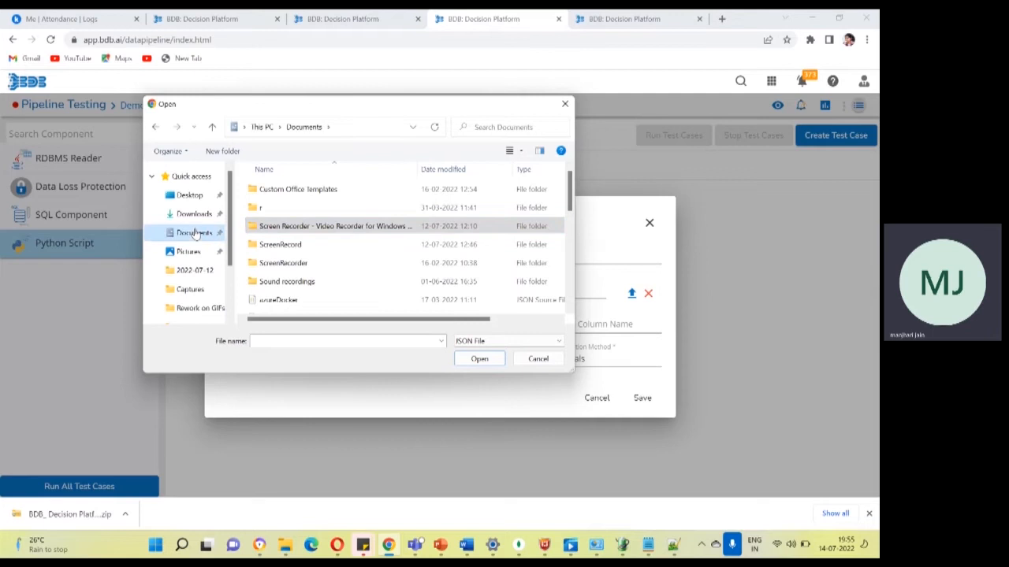
pyautogui.click(287, 266)
pyautogui.press('o')
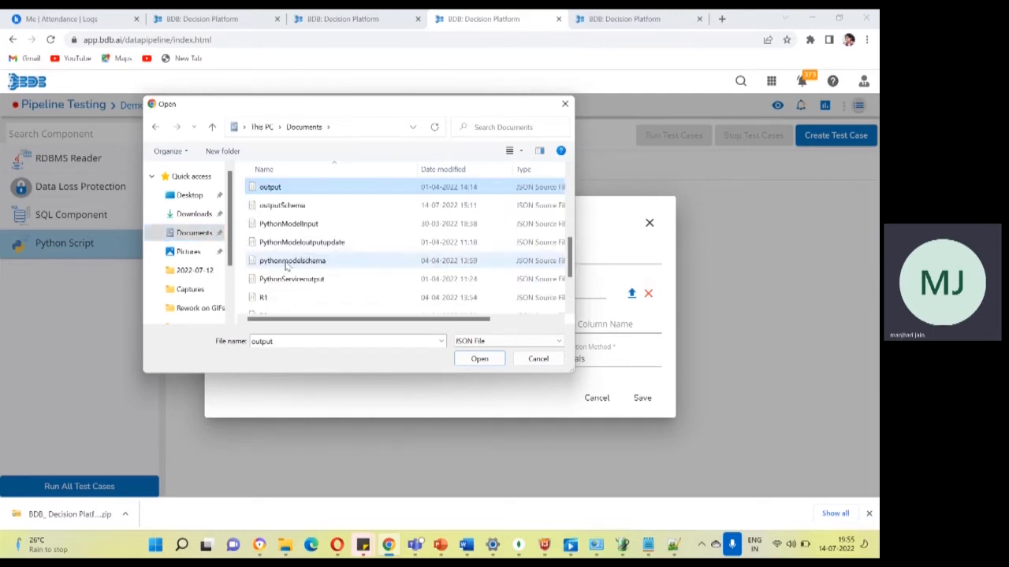
pyautogui.press('o')
pyautogui.press('Return')
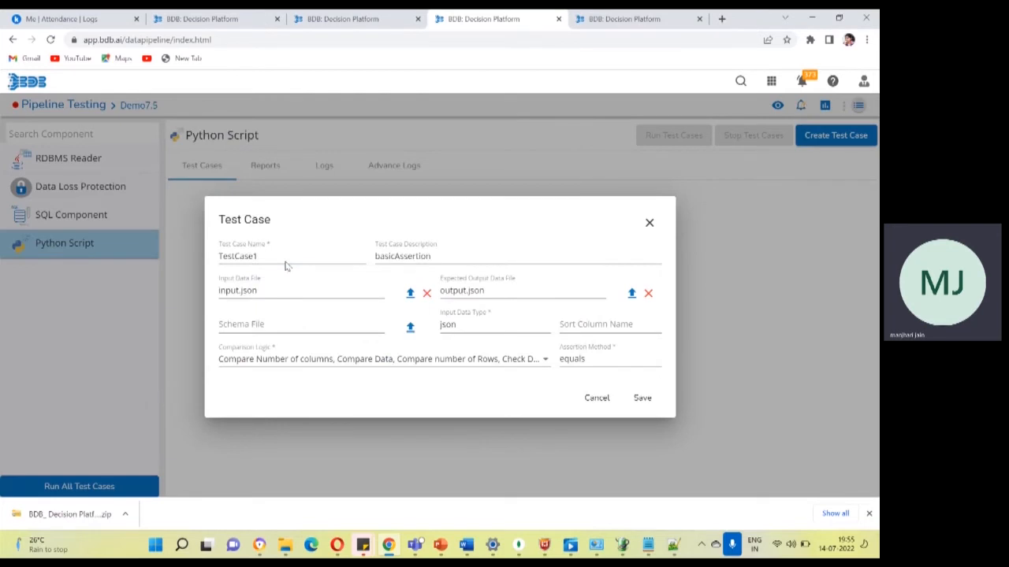
# Review the comparison logic options and save TestCase1 with all four checks enabled, leaving no blank test case form open.
pyautogui.click(434, 361)
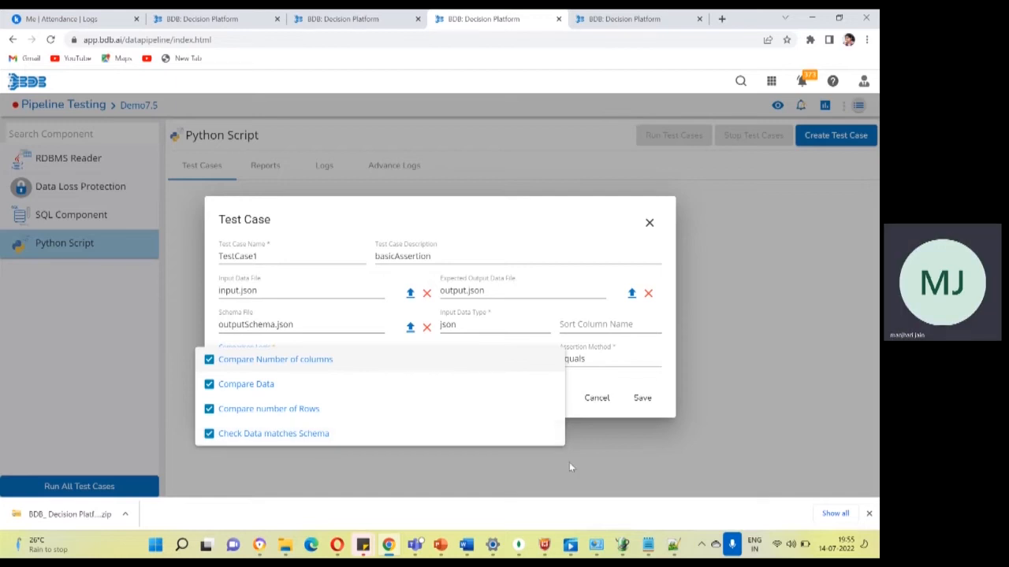
pyautogui.click(615, 447)
pyautogui.click(642, 398)
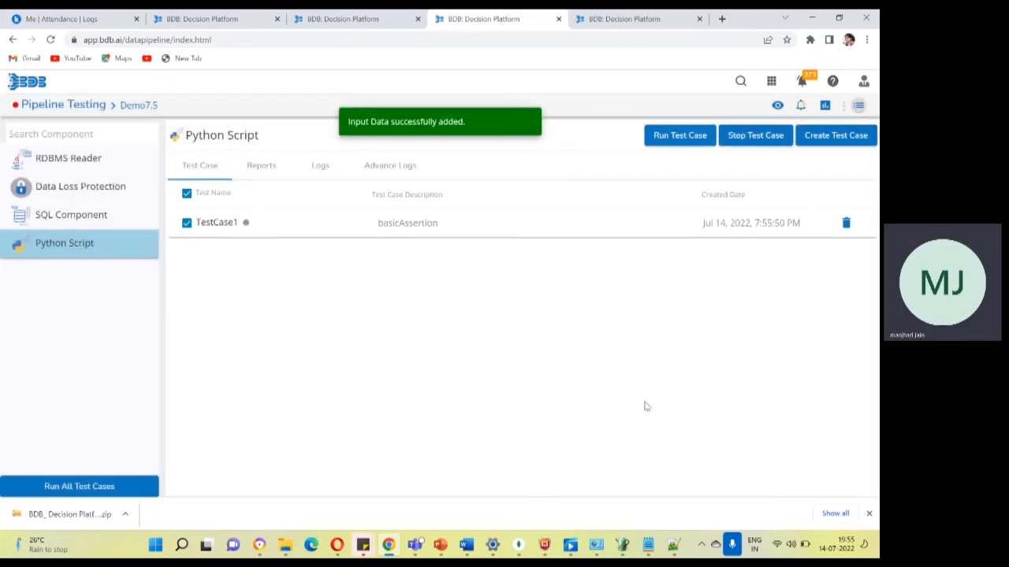
pyautogui.click(829, 142)
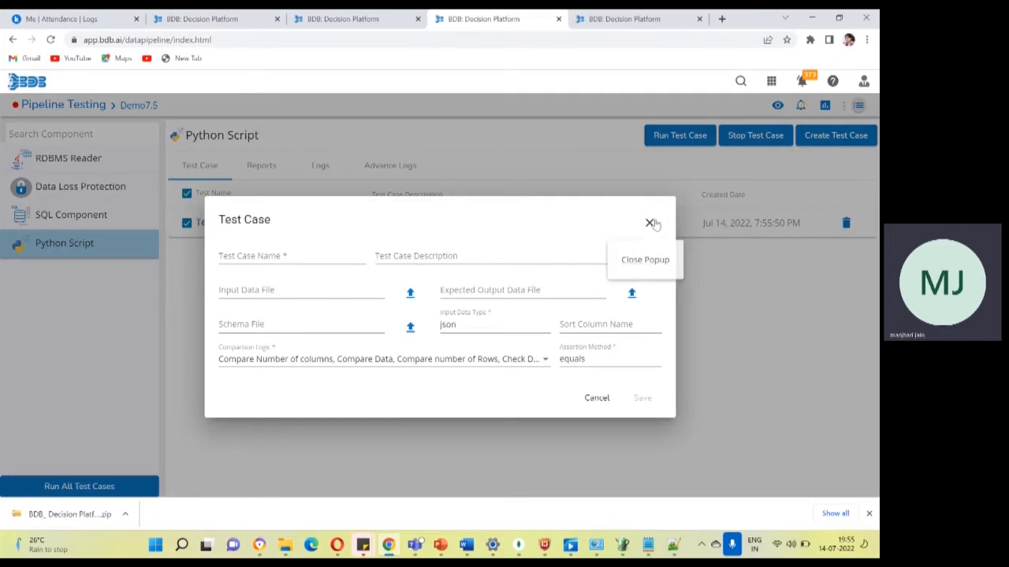
pyautogui.click(650, 224)
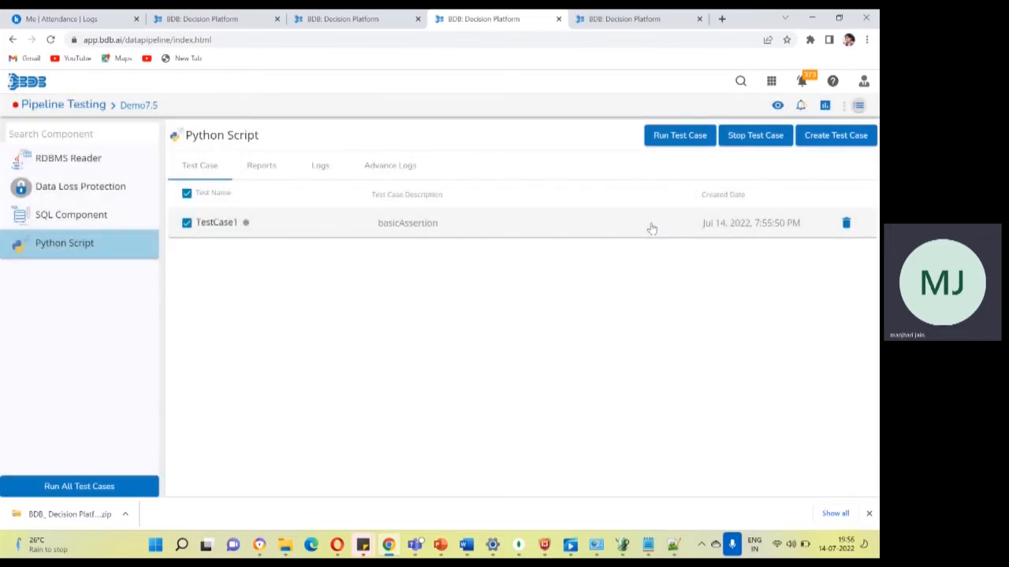
# Expand TestCase1 to examine its settings, the collapsed input data and expected output records, and its report, and collapse it again.
pyautogui.click(323, 227)
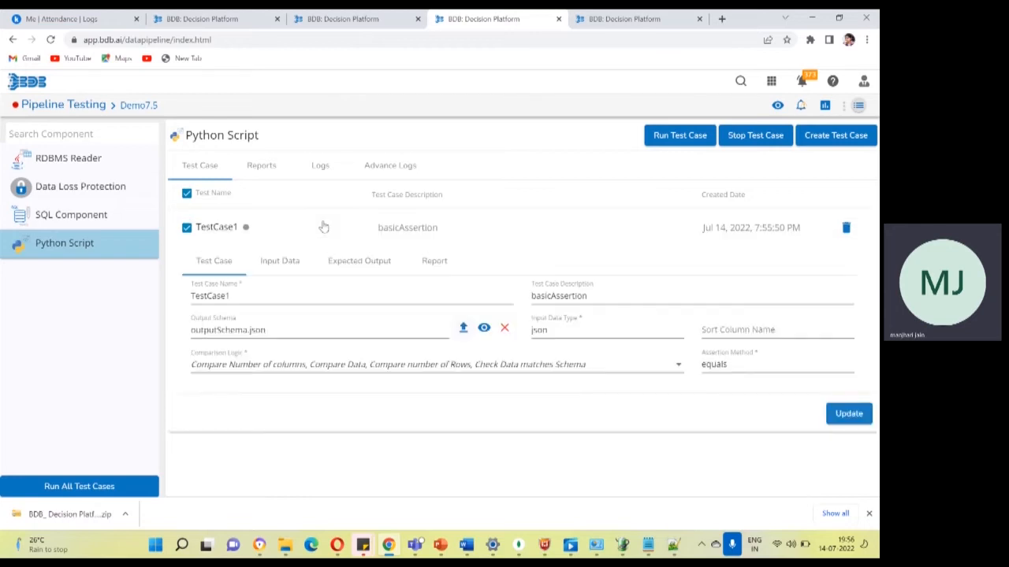
pyautogui.click(287, 265)
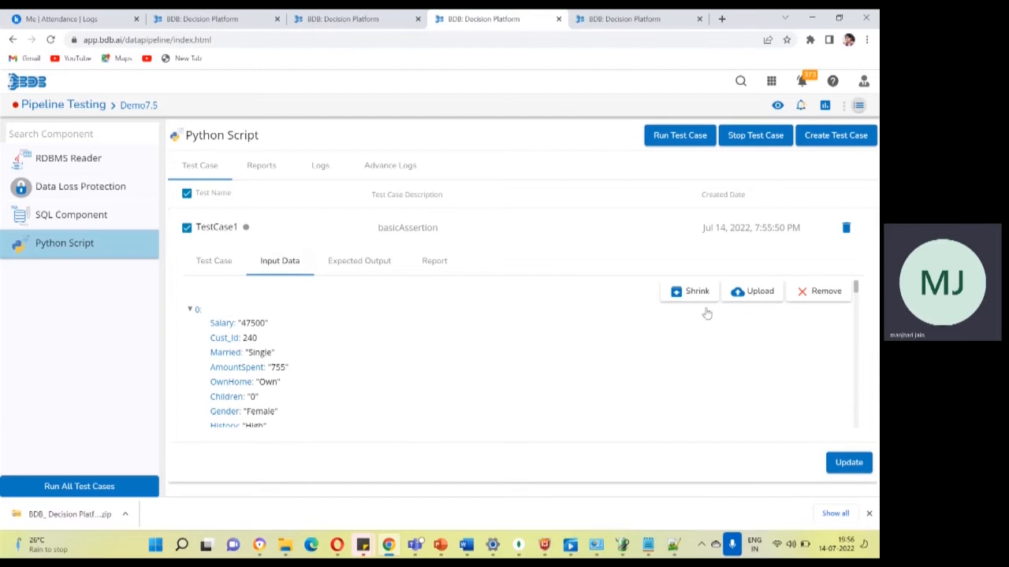
pyautogui.click(699, 298)
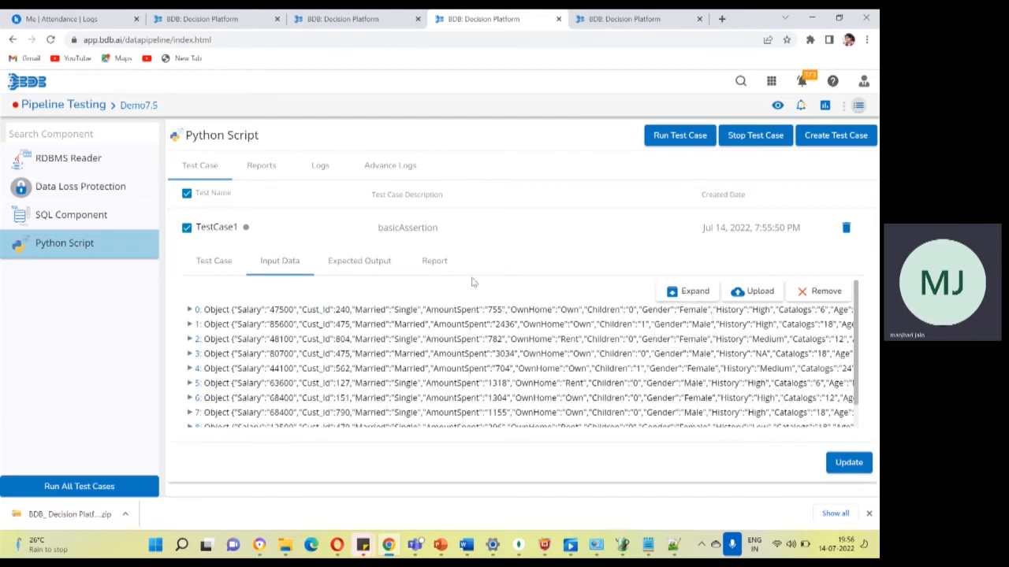
pyautogui.click(349, 268)
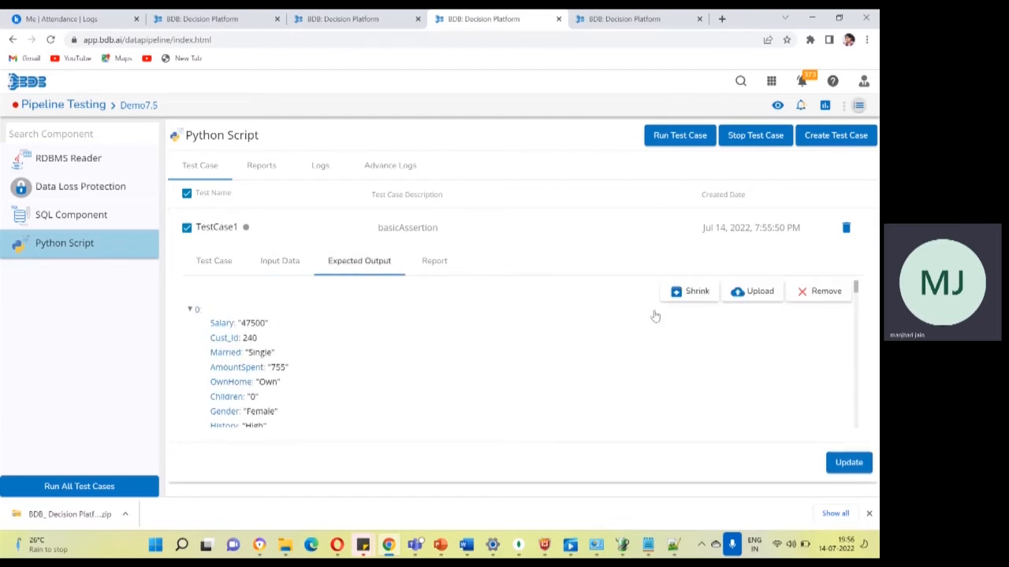
pyautogui.click(688, 301)
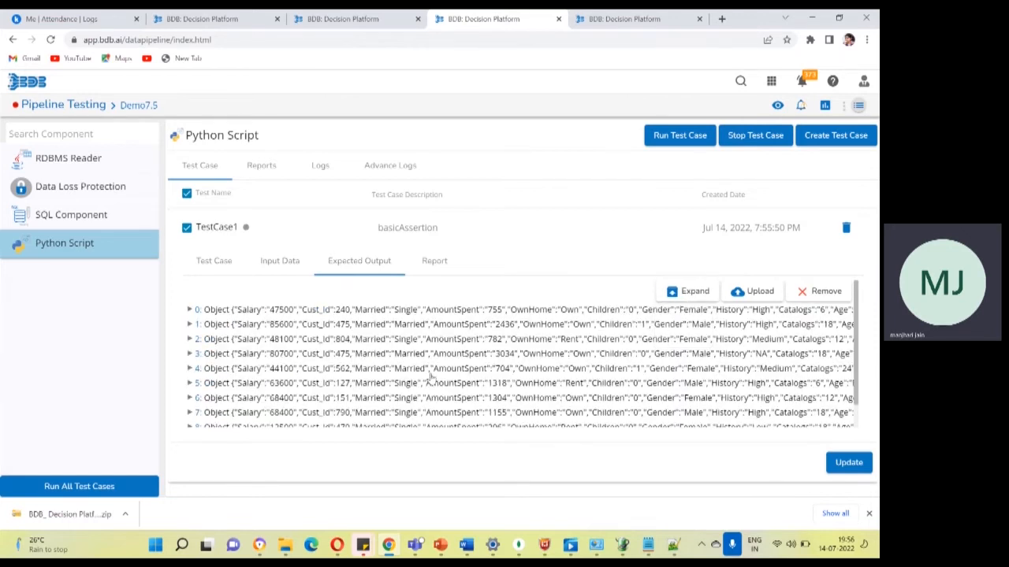
pyautogui.click(436, 261)
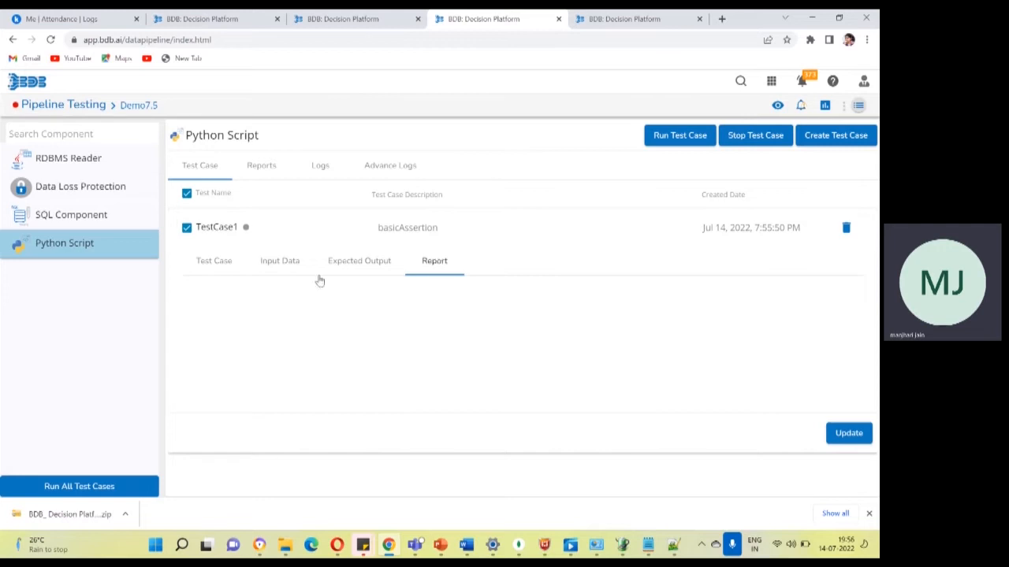
pyautogui.click(277, 234)
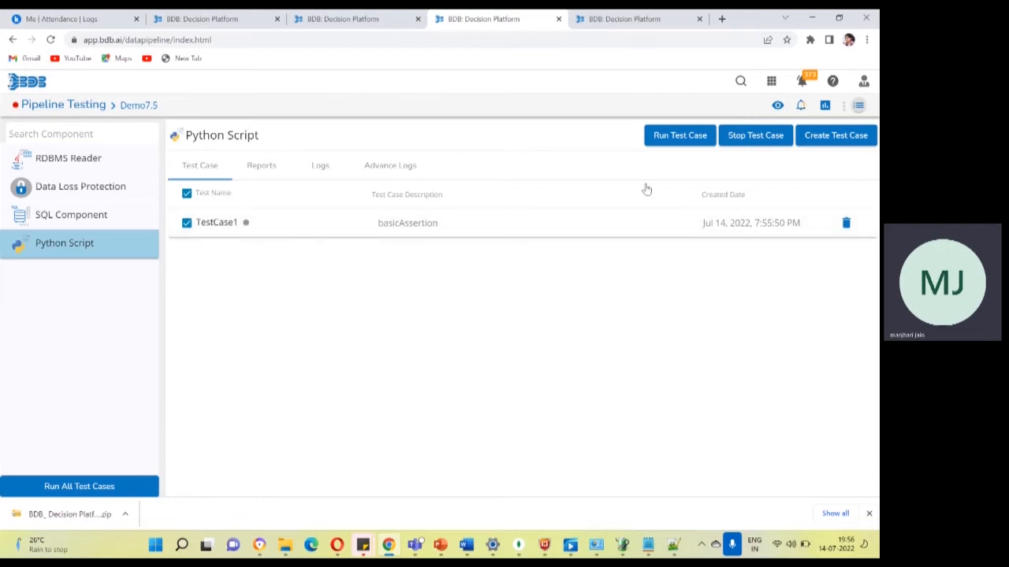
# Run TestCase1 for the Python Script component and refresh its advance logs to check the pod status.
pyautogui.click(670, 136)
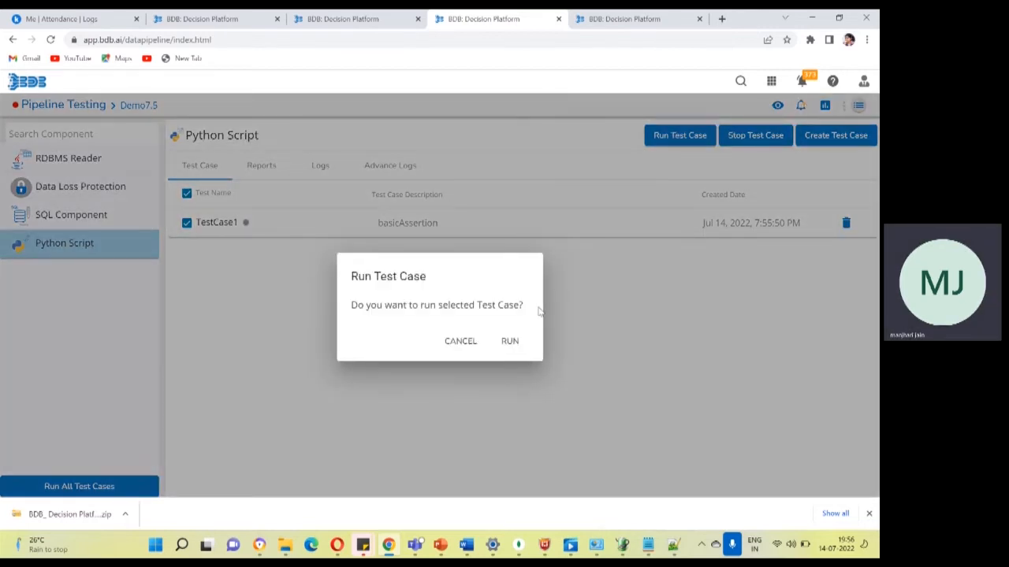
pyautogui.click(508, 345)
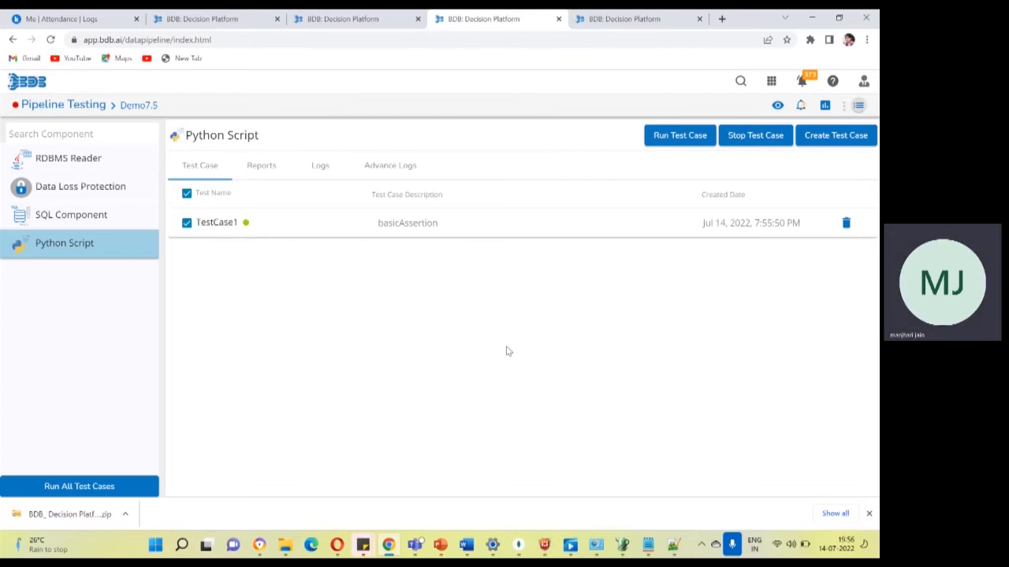
pyautogui.click(376, 170)
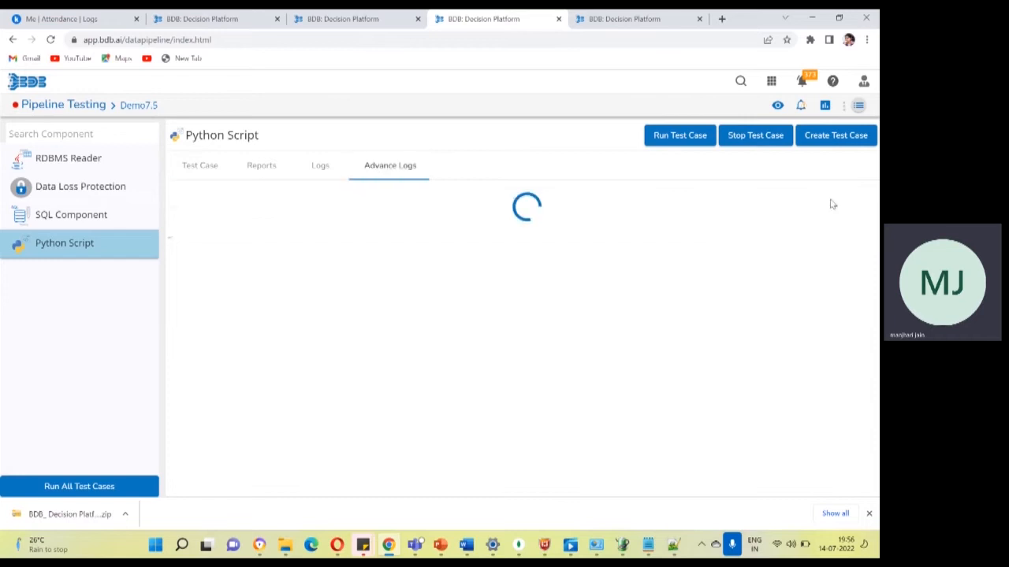
pyautogui.click(844, 194)
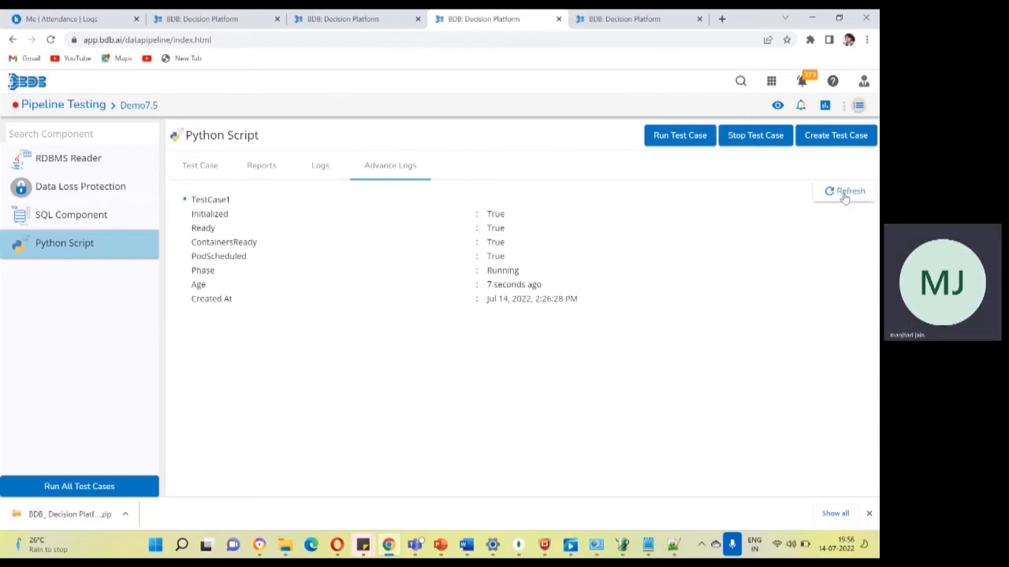
pyautogui.click(844, 195)
# Refresh the Python Script component's test logs until the run ends, and open the comparison report for TestCase1.
pyautogui.click(320, 168)
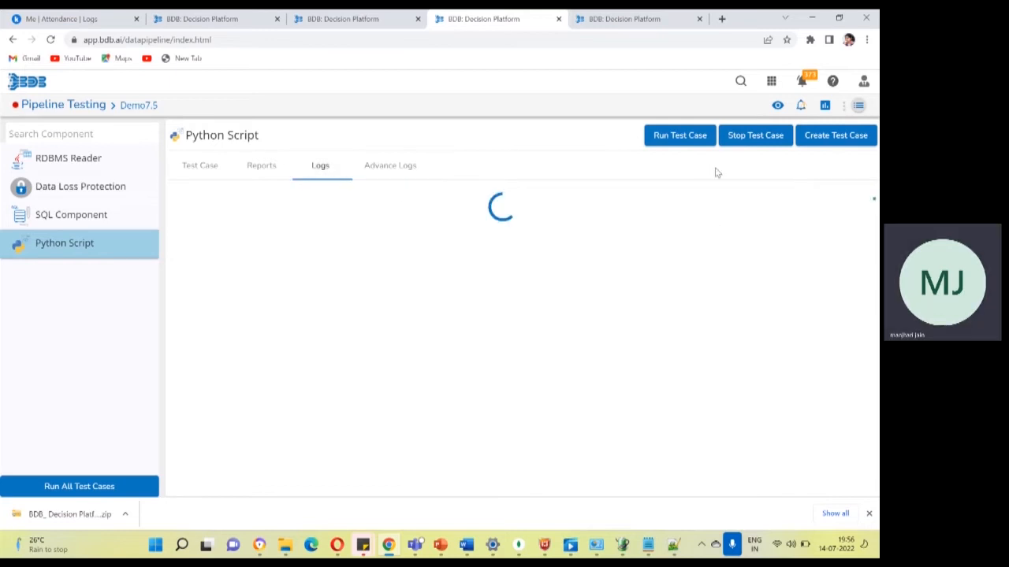
pyautogui.click(840, 196)
pyautogui.click(840, 197)
pyautogui.click(839, 199)
pyautogui.click(839, 199)
pyautogui.click(839, 197)
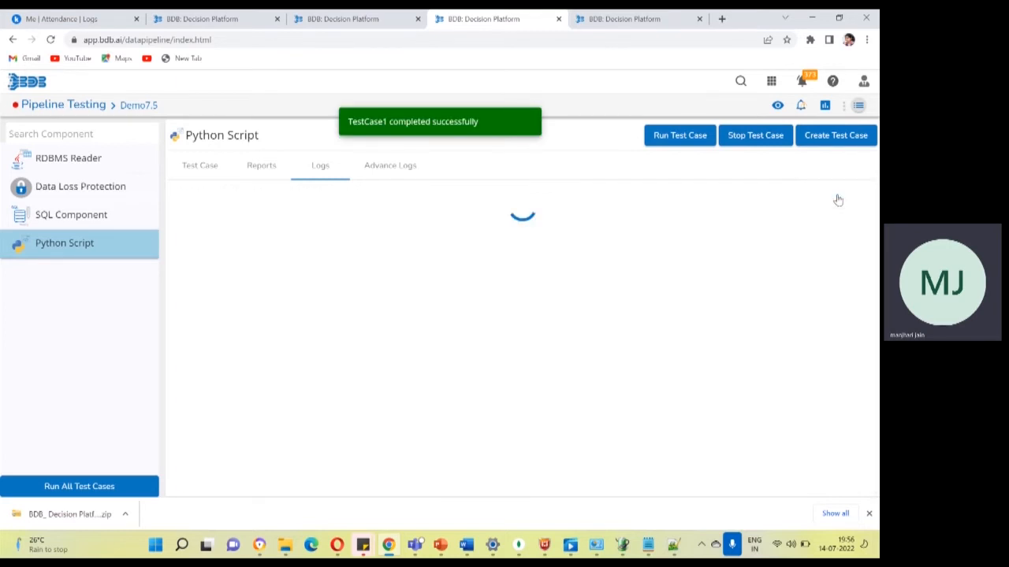
pyautogui.click(261, 167)
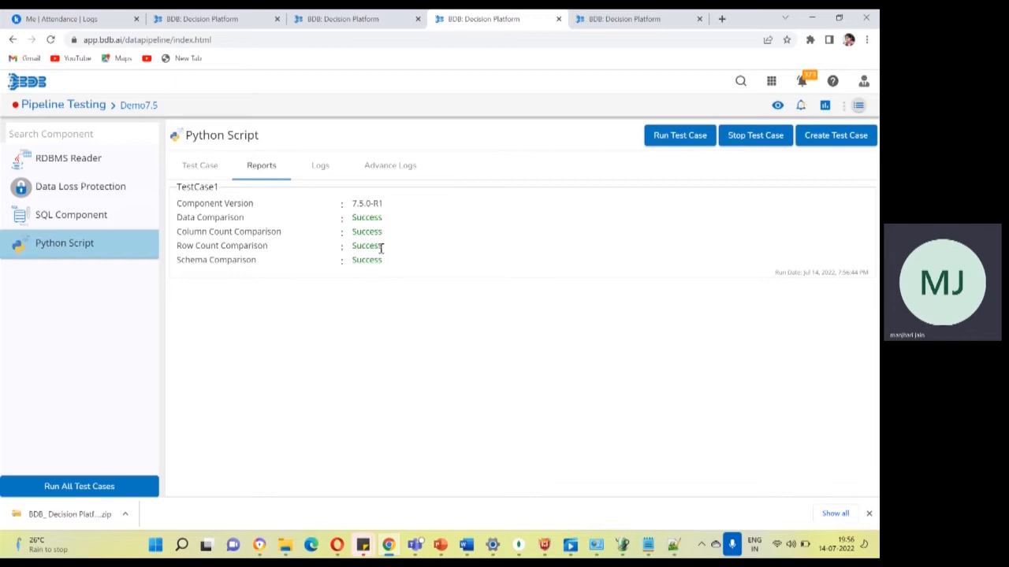
# Review TestCase1's expected output settings and its report from within the test case, including the component version.
pyautogui.click(201, 166)
pyautogui.click(339, 224)
pyautogui.click(362, 261)
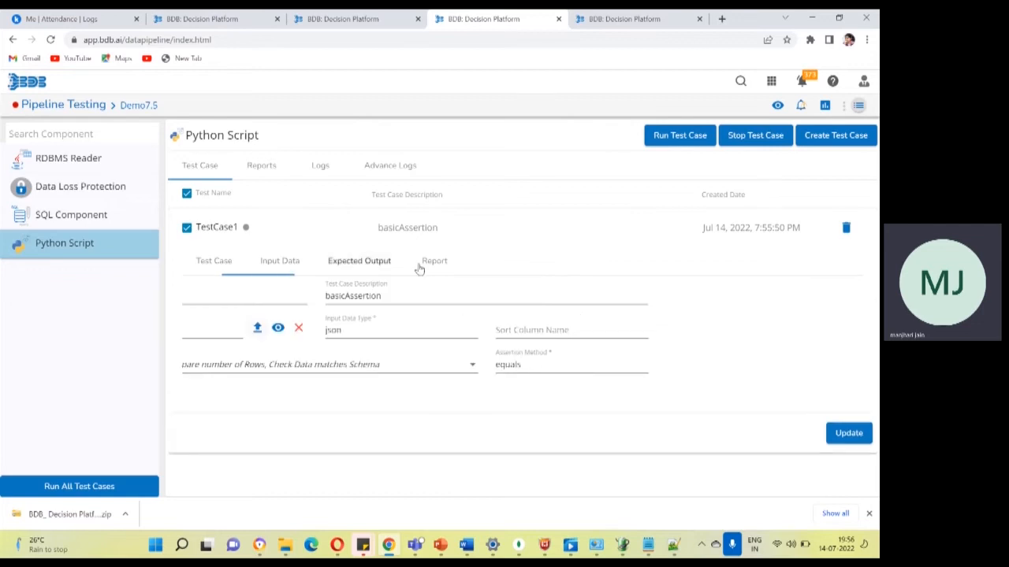
pyautogui.click(435, 262)
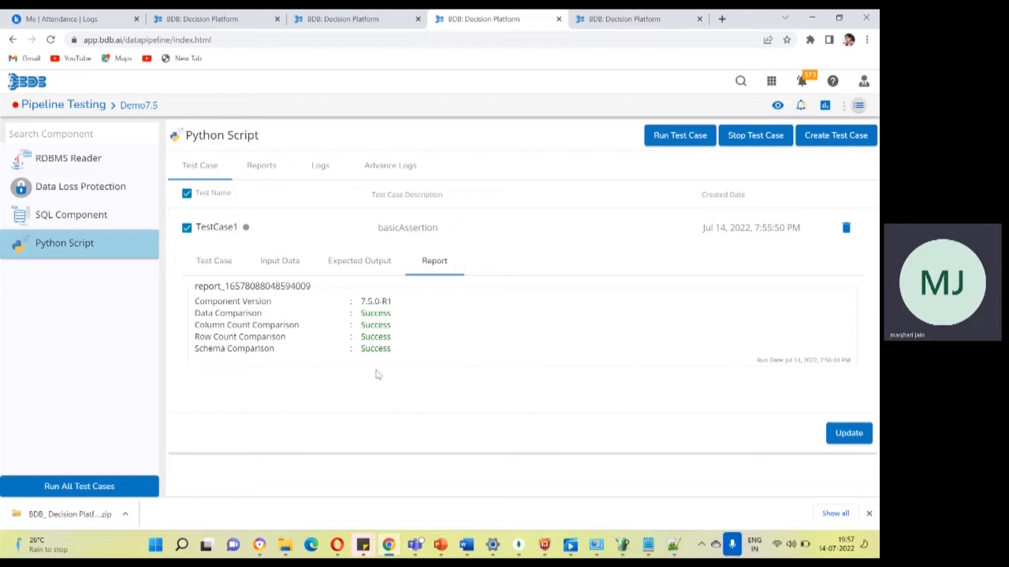
pyautogui.tripleClick(376, 301)
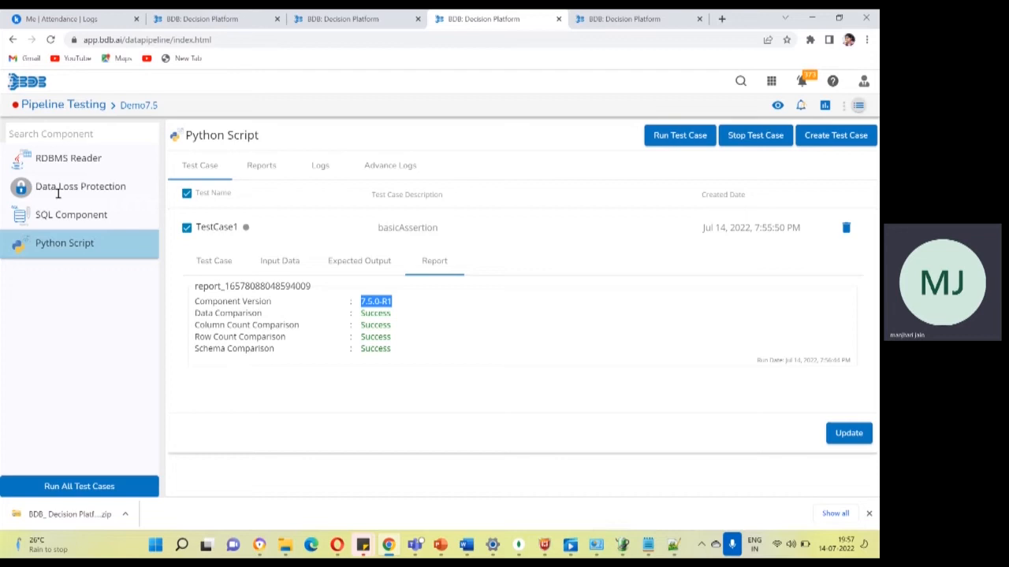
# Check the RDBMS Reader, Data Loss Protection and SQL Component for test cases, and leave Pipeline Testing for the pipeline editor.
pyautogui.click(57, 157)
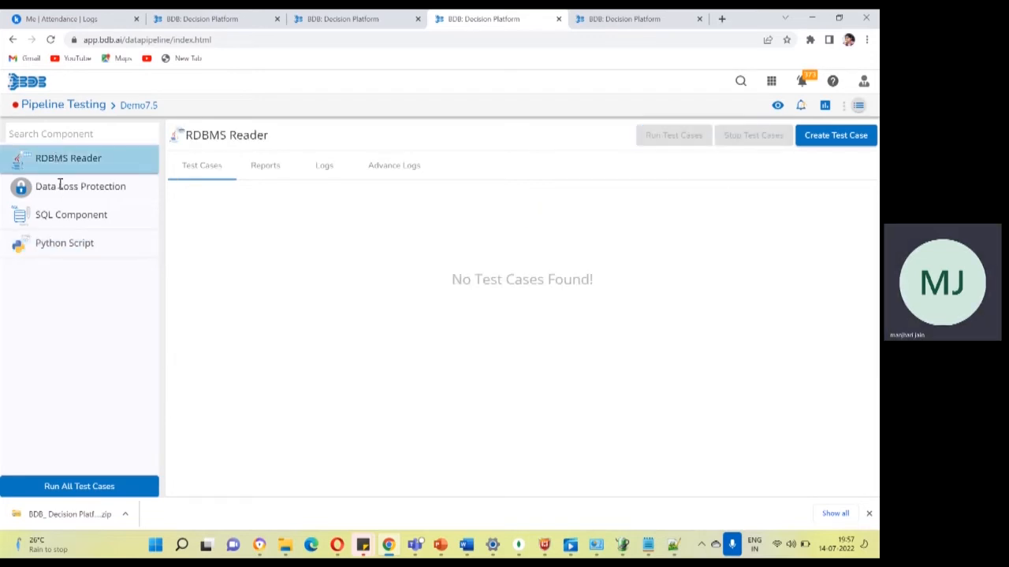
pyautogui.click(60, 185)
pyautogui.click(62, 225)
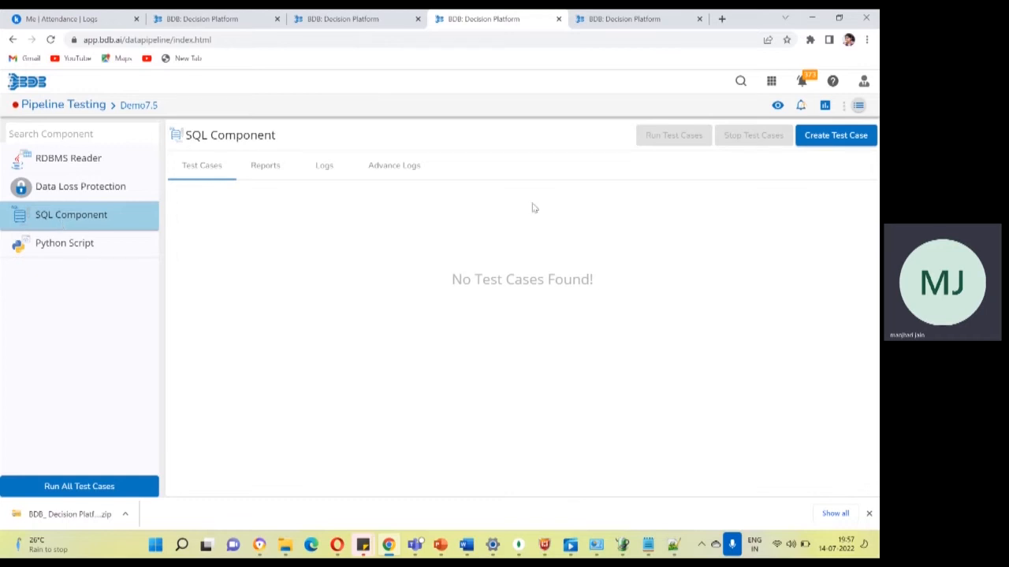
pyautogui.click(777, 106)
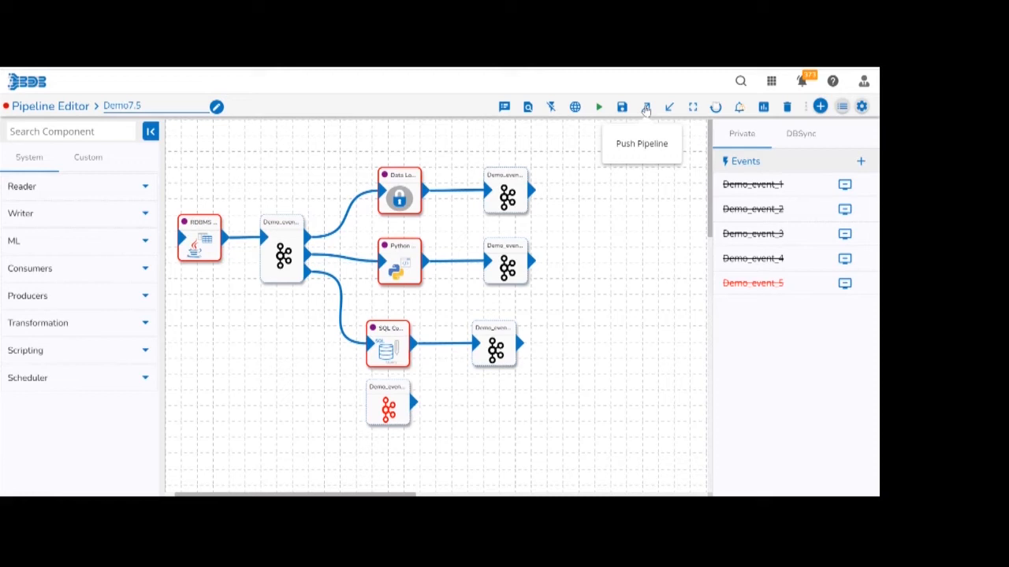
# Start pushing the Demo7.5 pipeline, look at both push types, and select Version Control.
pyautogui.click(646, 108)
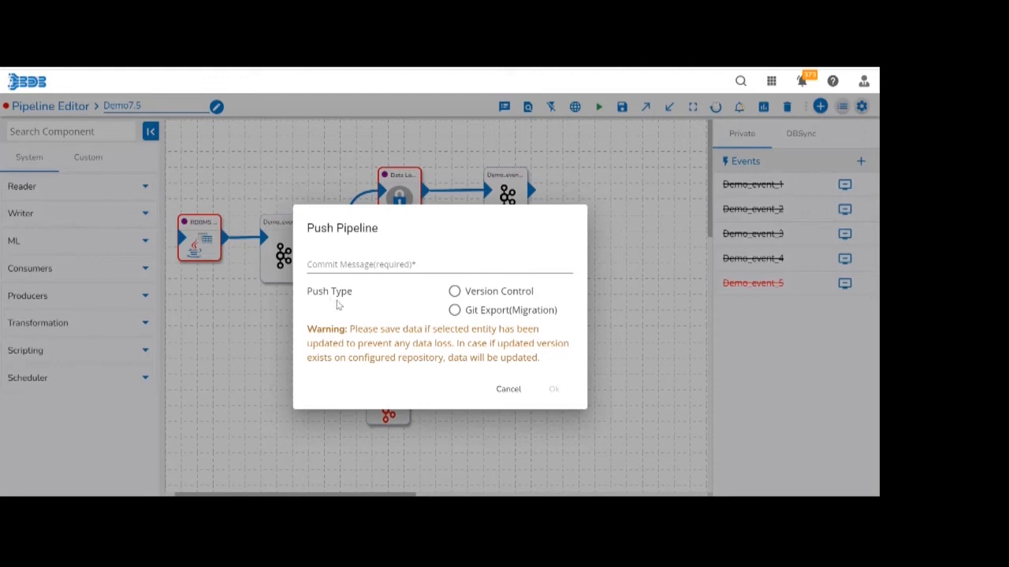
pyautogui.click(495, 313)
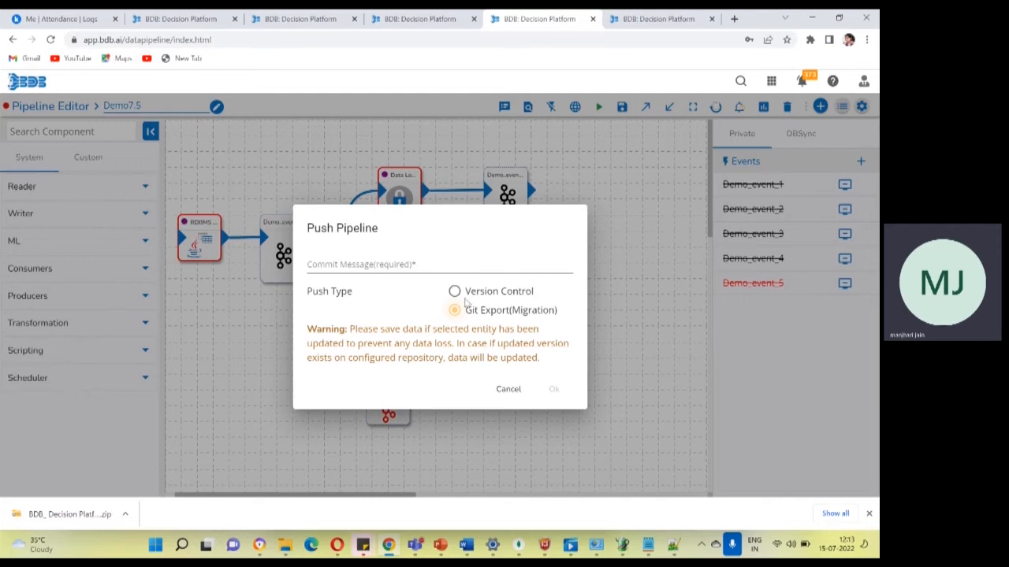
pyautogui.click(454, 292)
pyautogui.click(490, 314)
pyautogui.click(492, 295)
# Enter "intialPipeline" as the commit message and push the pipeline to version control.
pyautogui.click(462, 263)
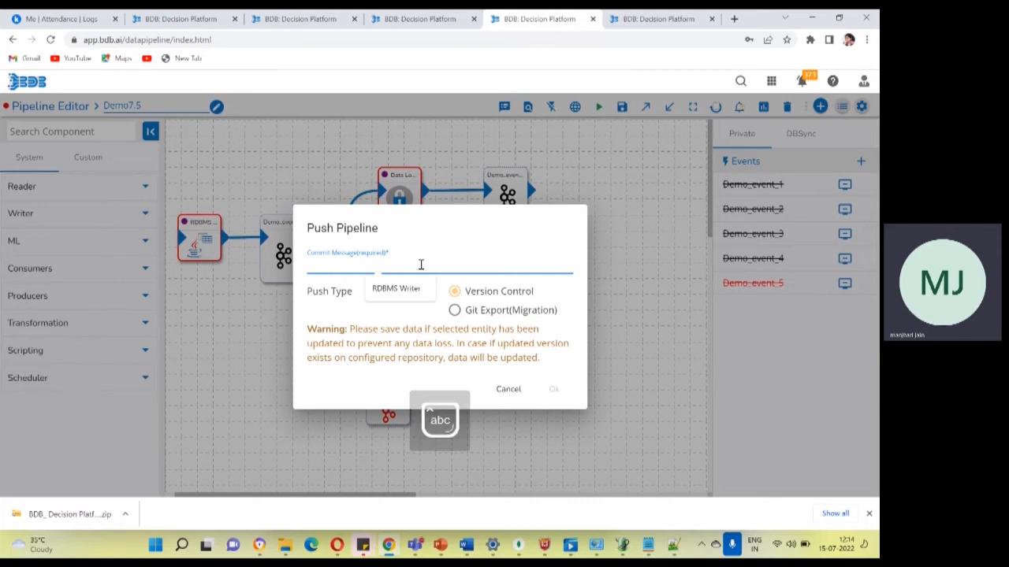
pyautogui.write('initial')
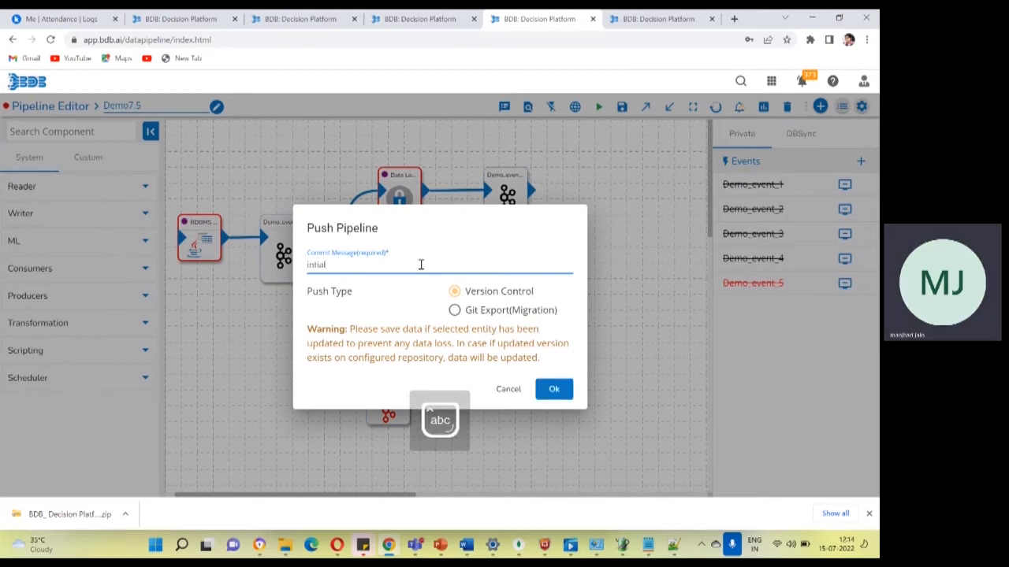
pyautogui.press('capslock')
pyautogui.write('P')
pyautogui.press('capslock')
pyautogui.write('ipeline')
pyautogui.click(558, 389)
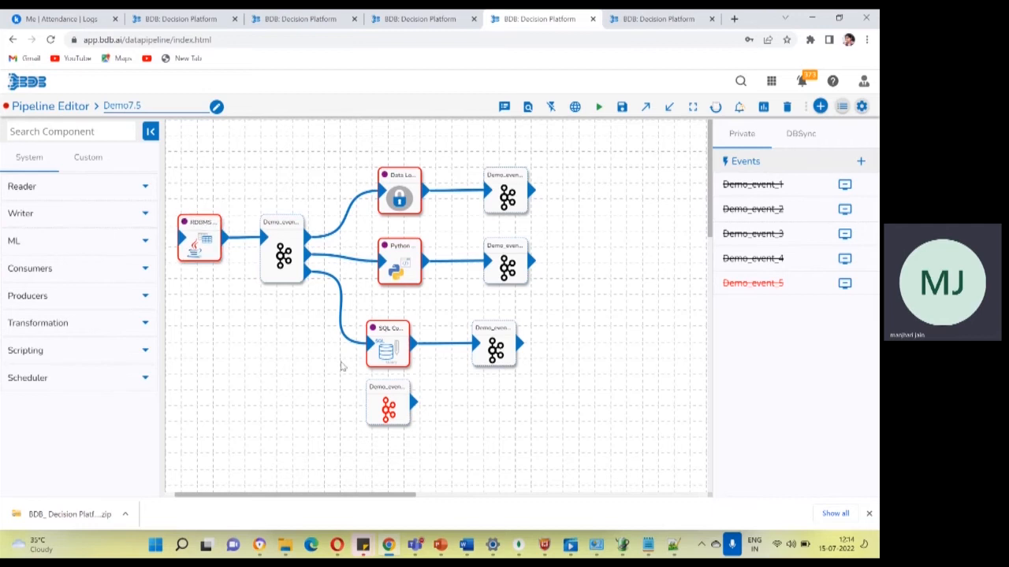
# Copy the SQL Component, paste it on the canvas, and connect it after the Data Loss Protection component's output event.
pyautogui.rightClick(388, 349)
pyautogui.click(421, 359)
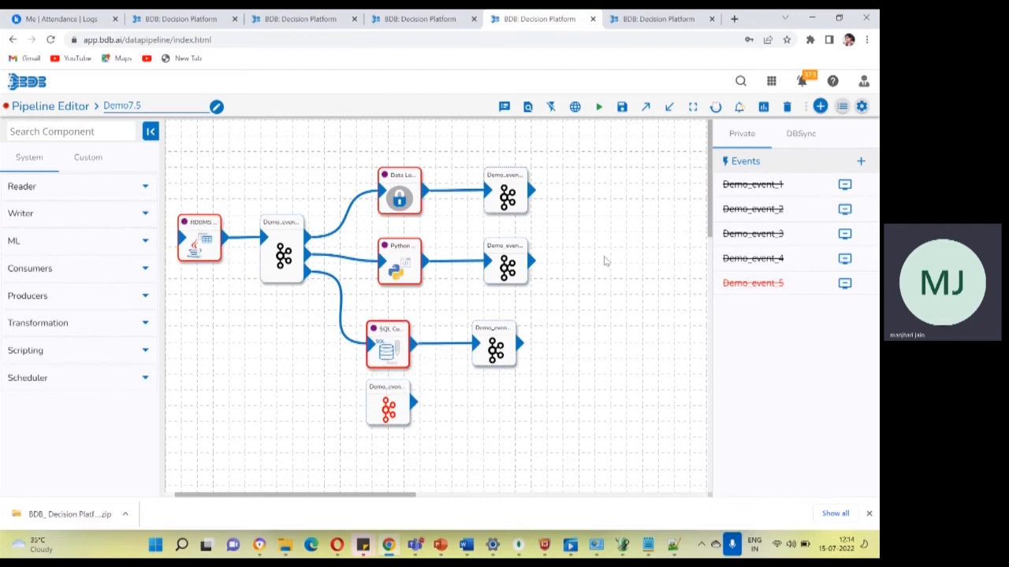
pyautogui.rightClick(603, 244)
pyautogui.click(625, 264)
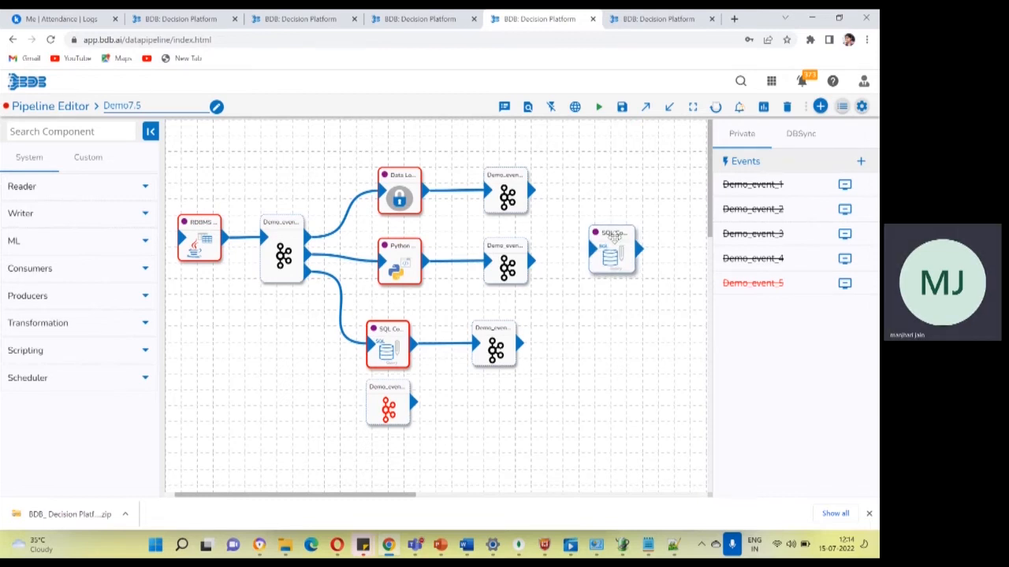
pyautogui.moveTo(617, 252); pyautogui.dragTo(608, 186)
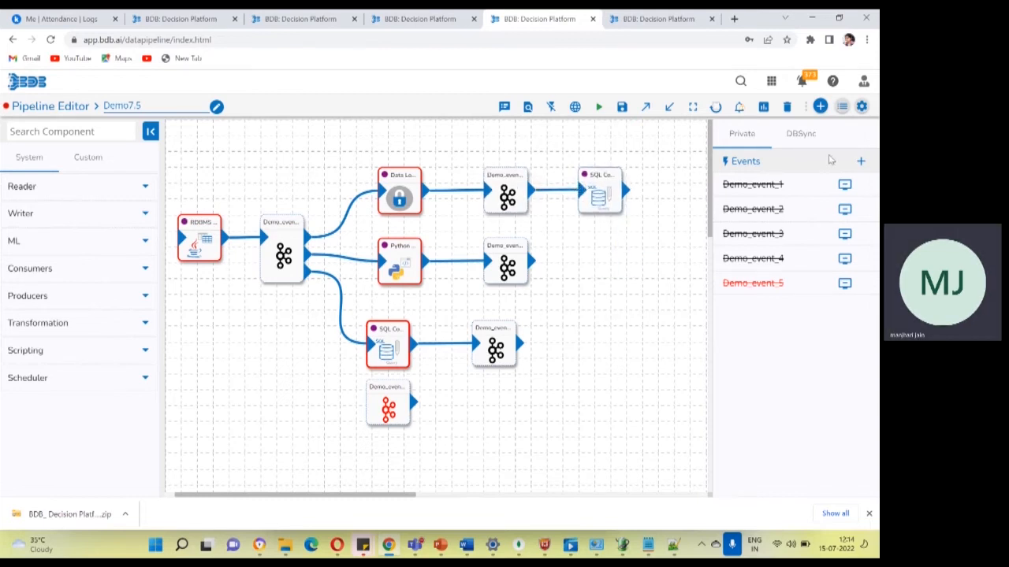
# Add a new event with the default settings as the copied SQL Component's output, and save the pipeline.
pyautogui.click(861, 162)
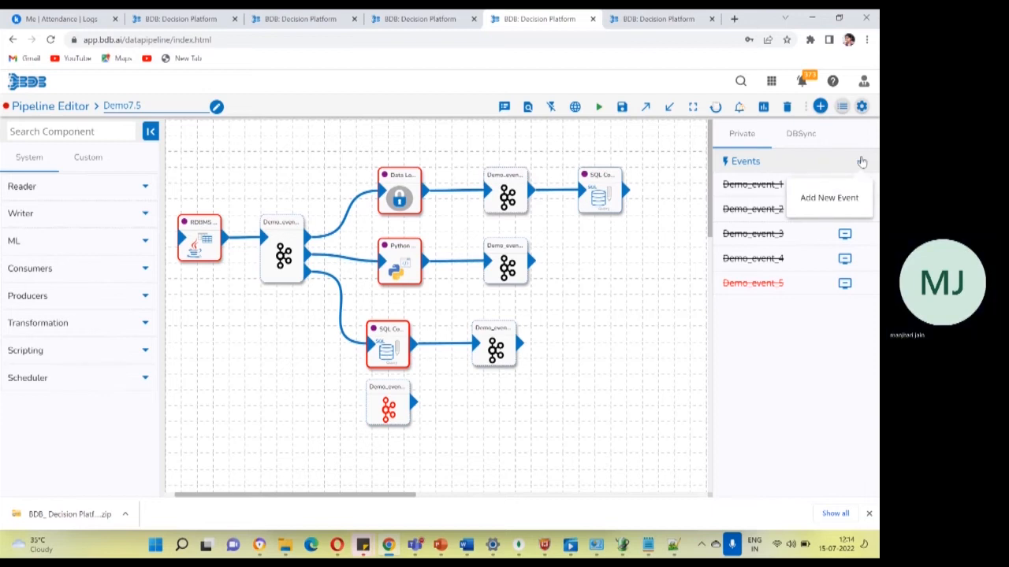
pyautogui.click(861, 162)
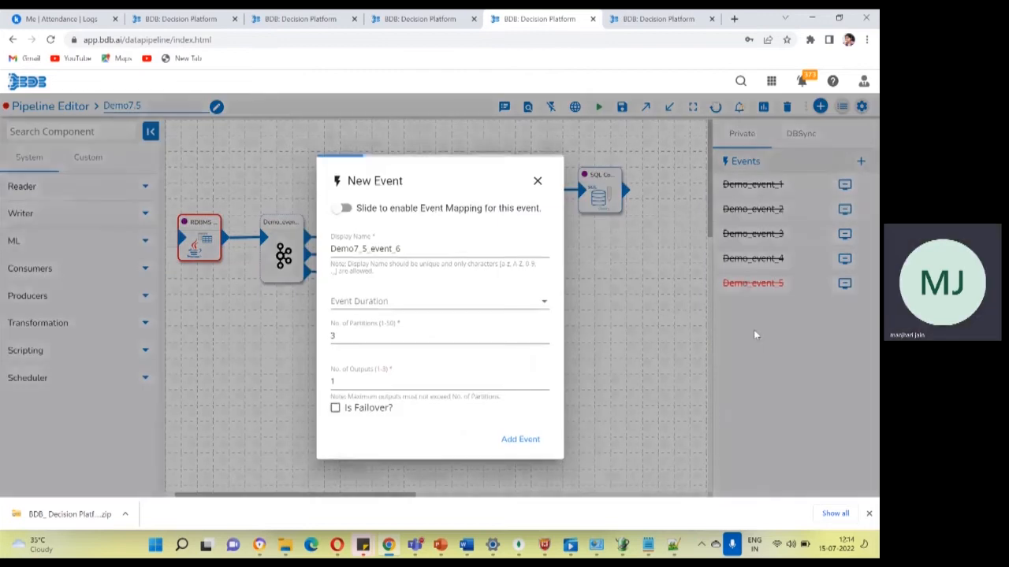
pyautogui.click(520, 439)
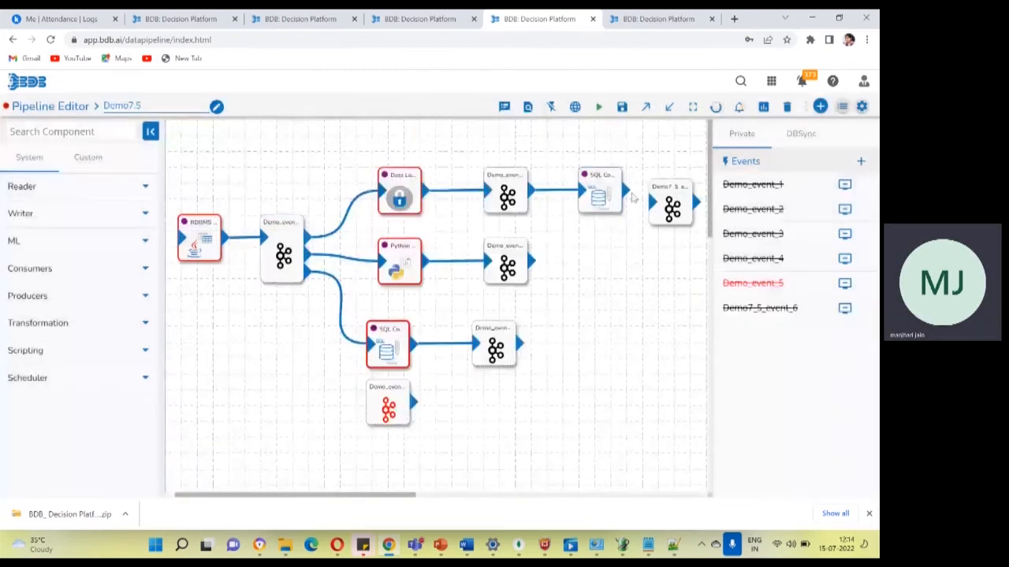
pyautogui.moveTo(627, 191); pyautogui.dragTo(653, 203)
pyautogui.click(623, 107)
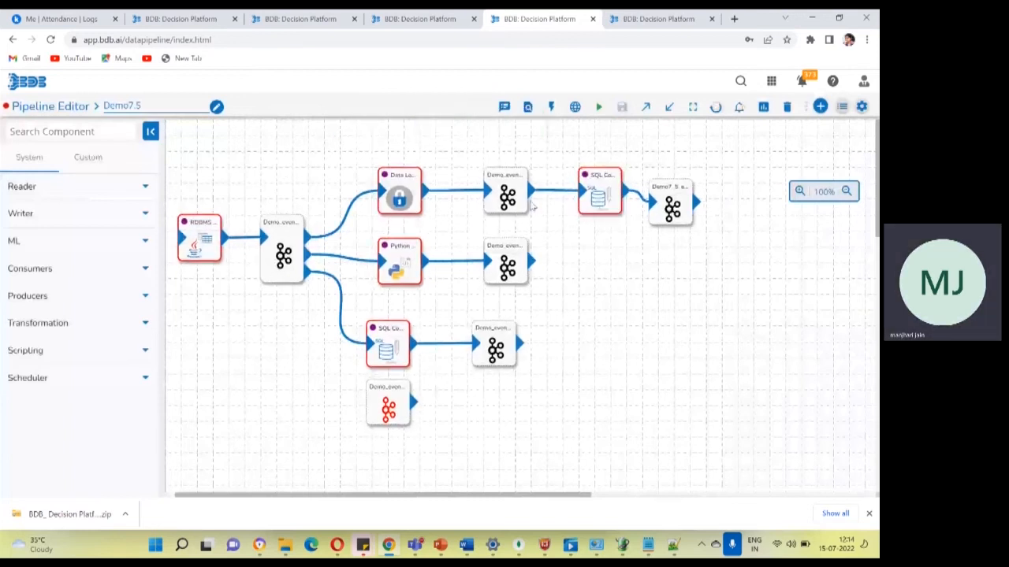
# Push the modified pipeline with the commit message "updatedpipeline" and the Version Control push type.
pyautogui.click(645, 108)
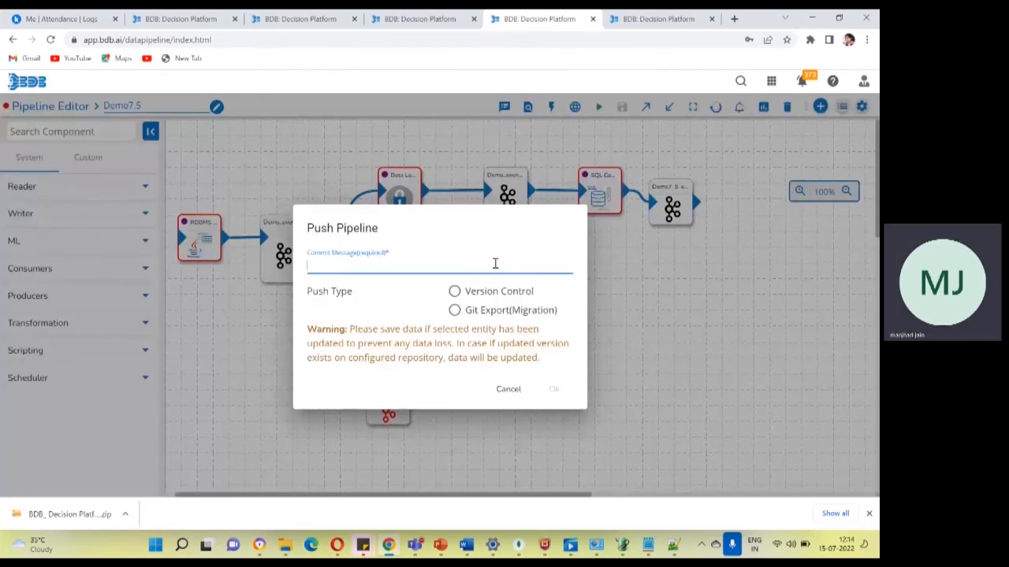
pyautogui.write('up')
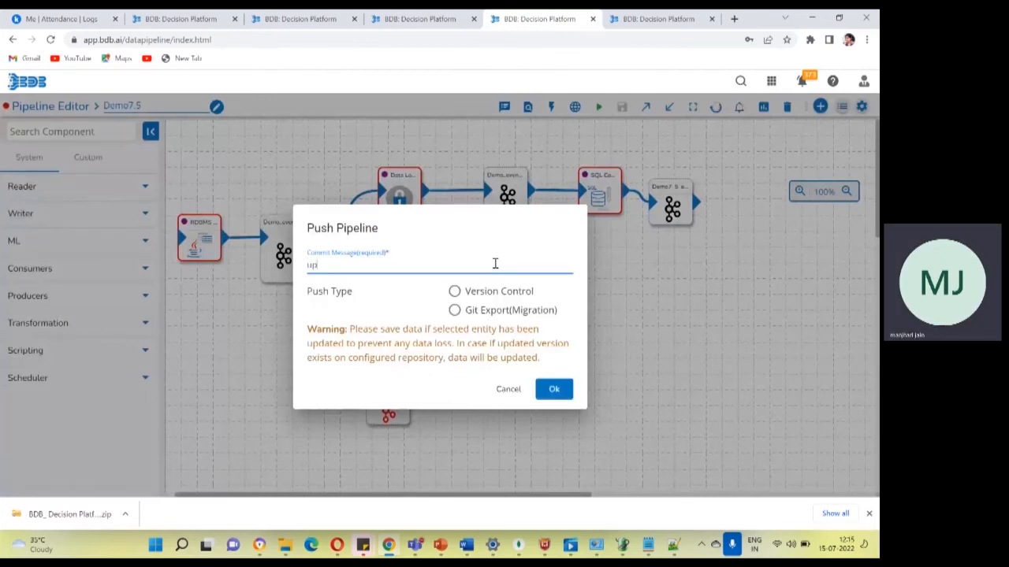
pyautogui.write('datedpipeline')
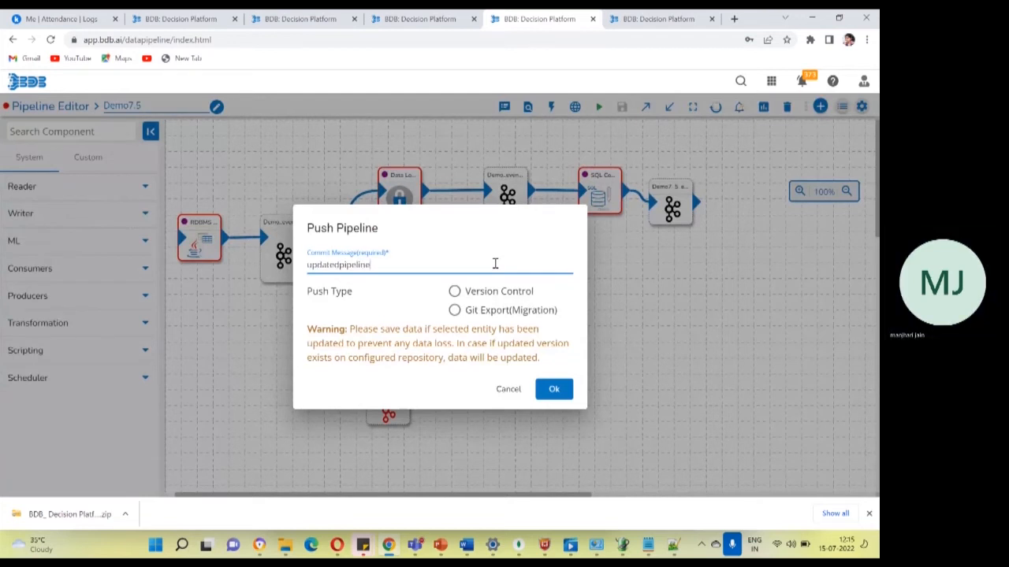
pyautogui.click(491, 293)
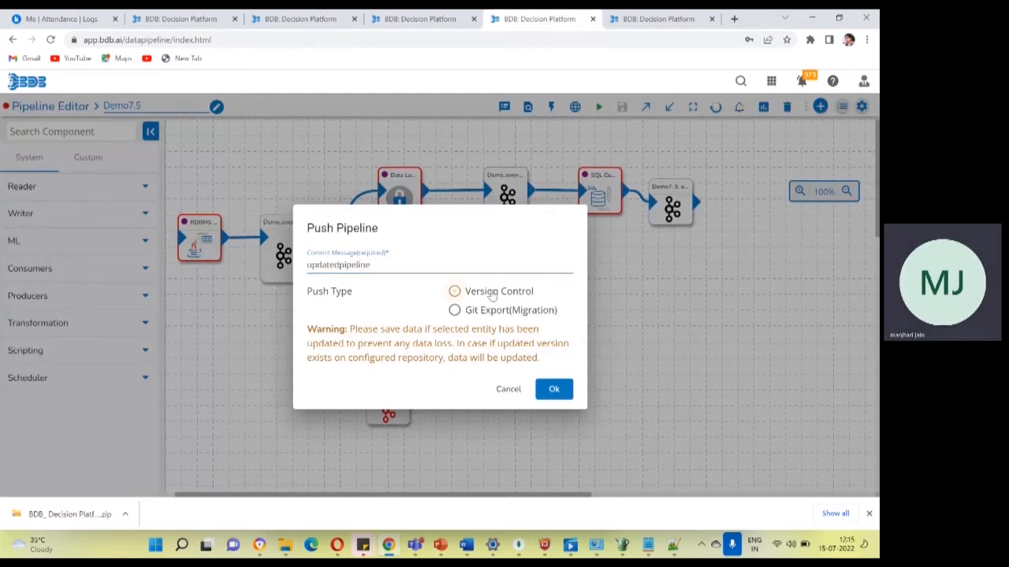
pyautogui.click(492, 293)
pyautogui.click(554, 389)
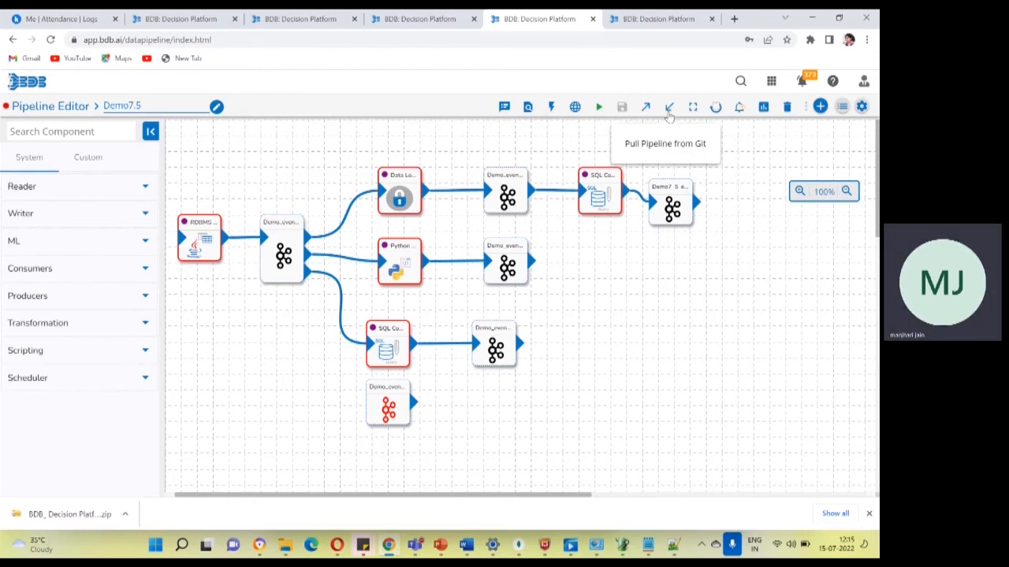
# Compare the commit messages of the V2 and V1 versions, and pull V1 of the pipeline from Git.
pyautogui.click(668, 112)
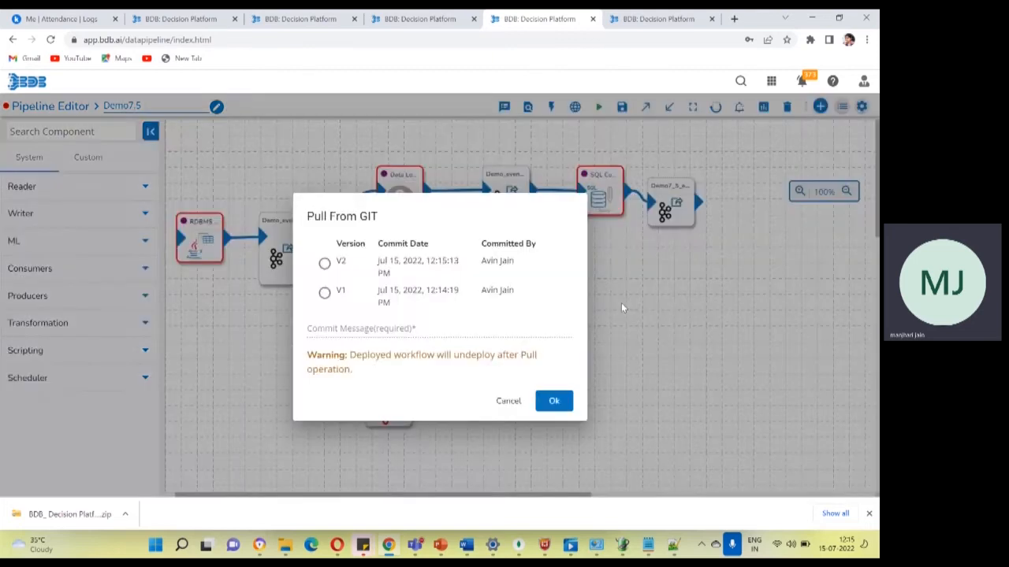
pyautogui.click(324, 264)
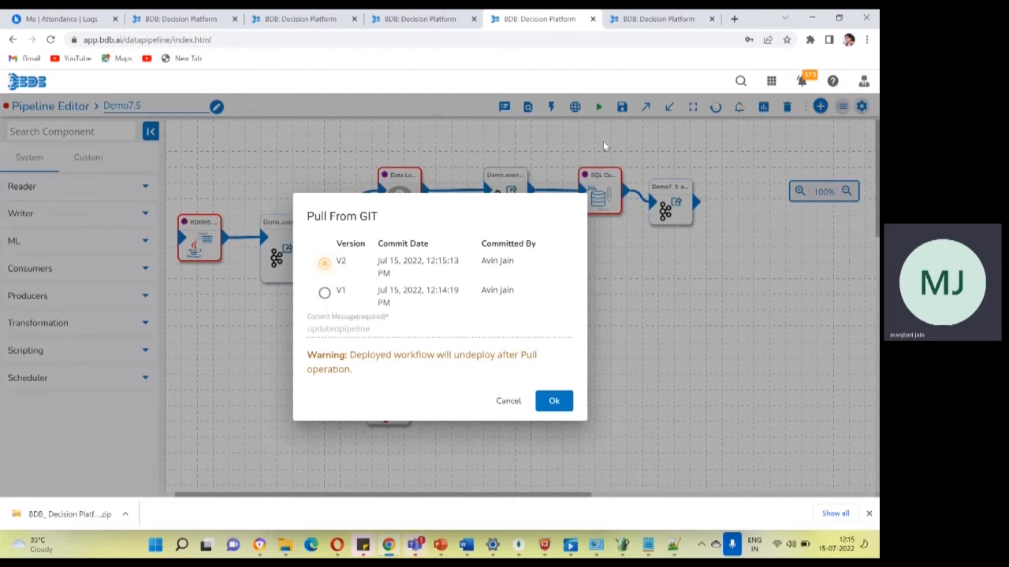
pyautogui.click(324, 293)
pyautogui.click(556, 405)
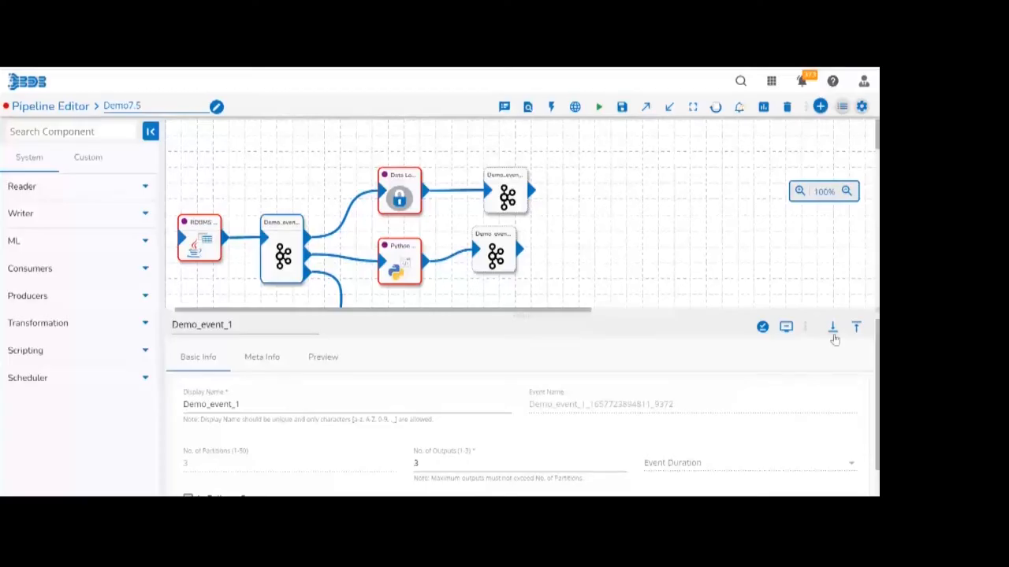
# Collapse the event's configuration, leave the editor for the pipeline list, and open the DB Sync section of the pipeline settings.
pyautogui.click(832, 328)
pyautogui.click(841, 106)
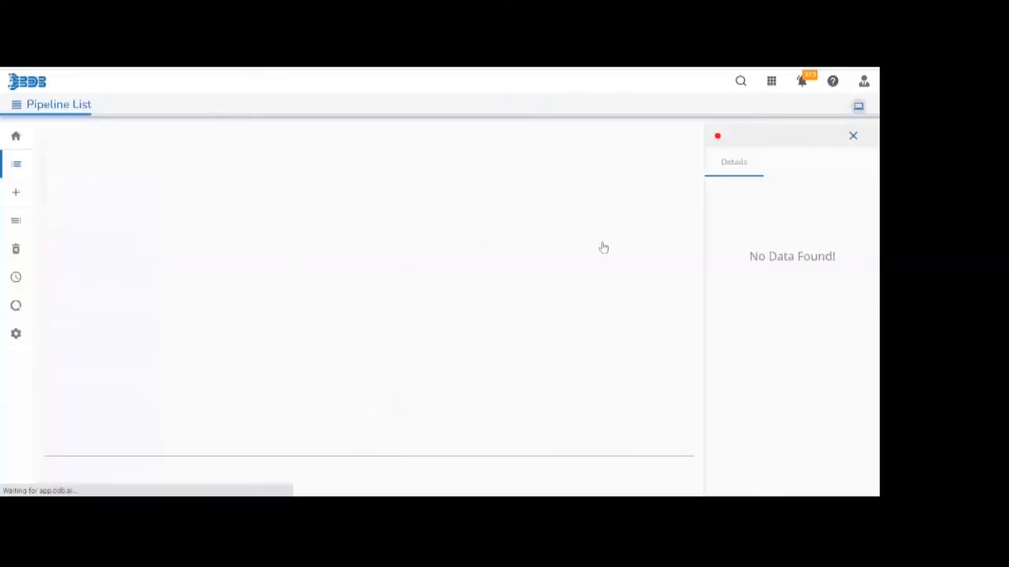
pyautogui.click(41, 330)
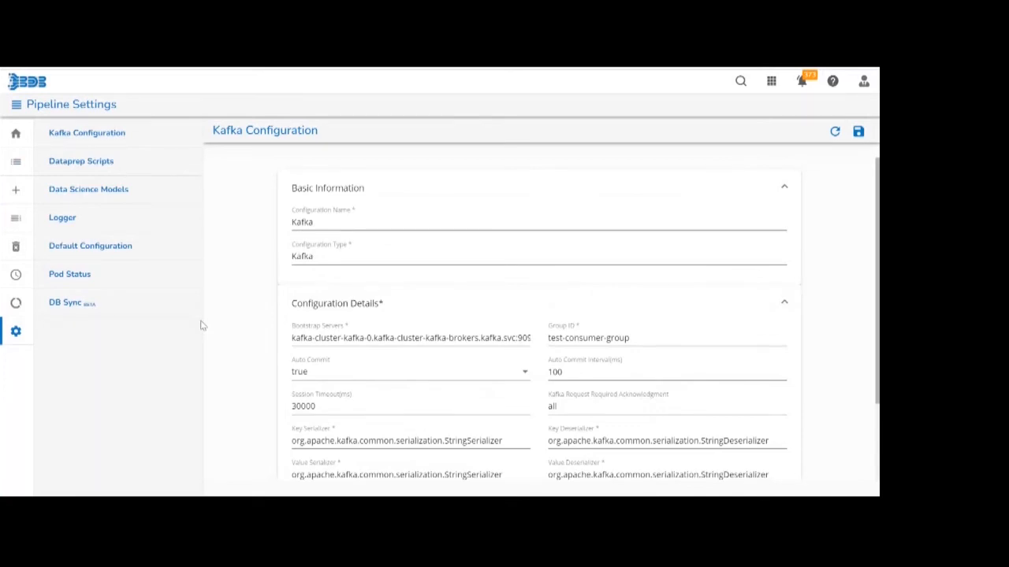
pyautogui.moveTo(5, 312)
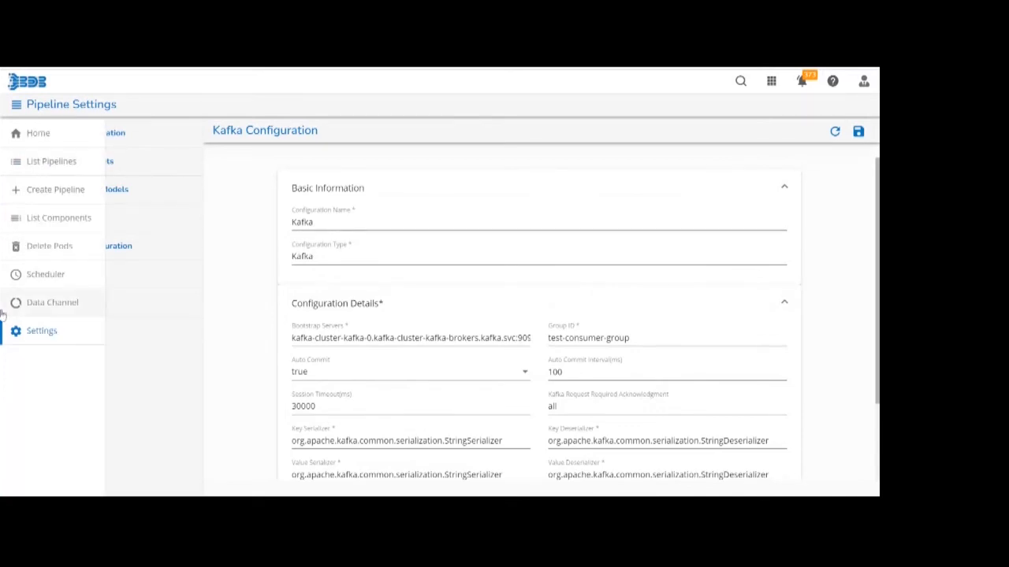
pyautogui.click(29, 339)
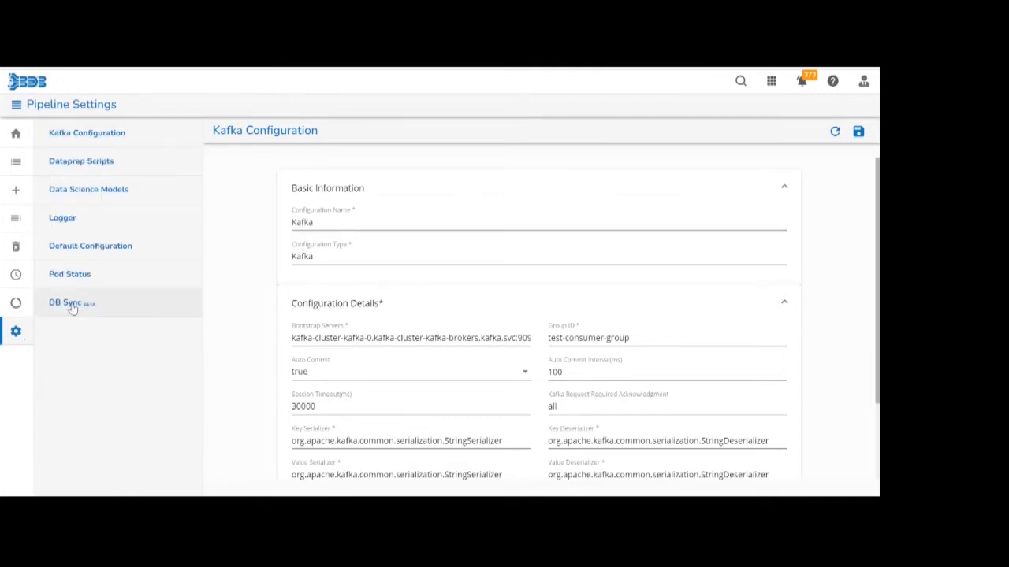
pyautogui.click(73, 309)
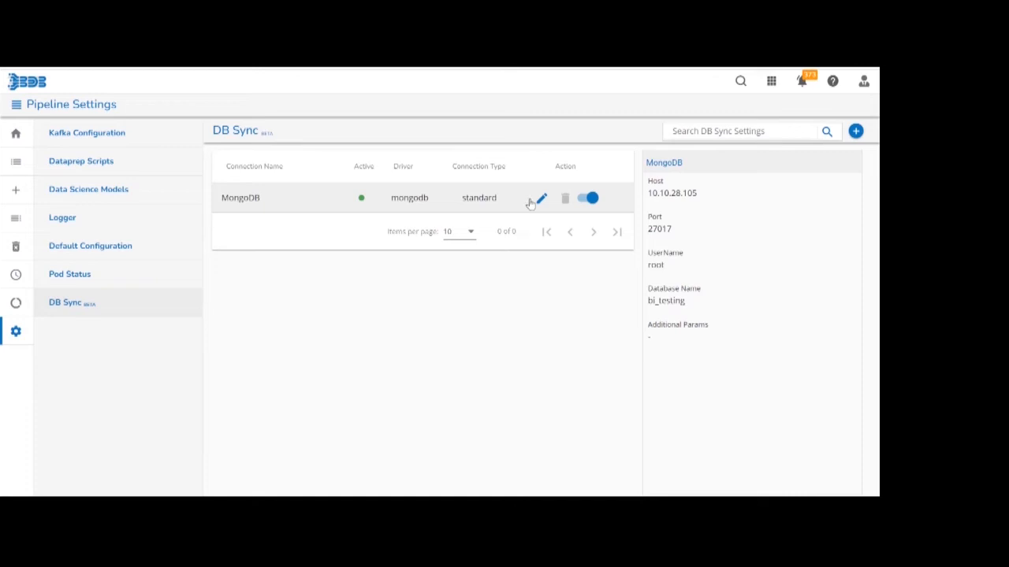
# Examine the MongoDB connection's name, active status and driver among the DB Sync connections.
pyautogui.doubleClick(240, 199)
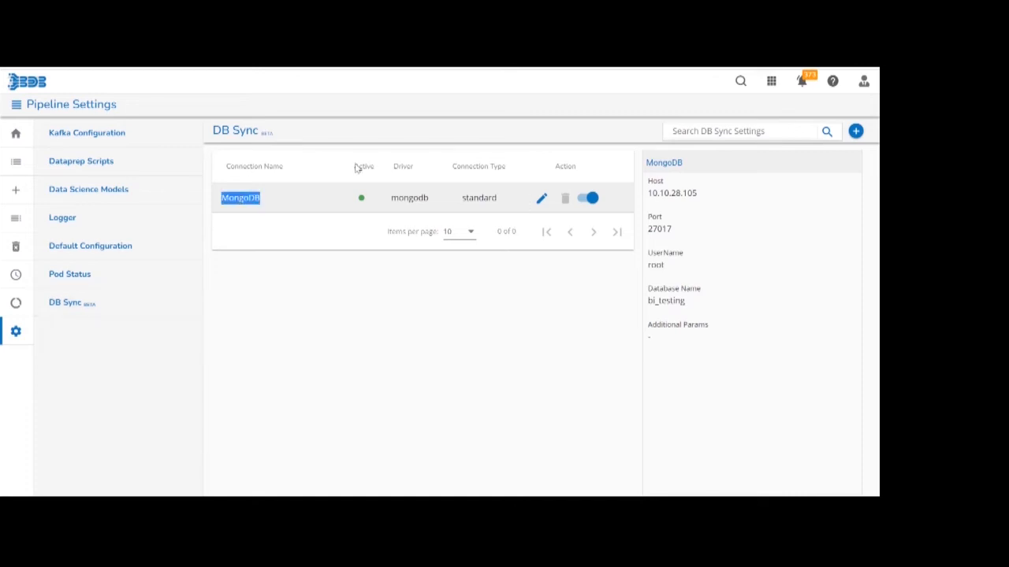
pyautogui.click(359, 204)
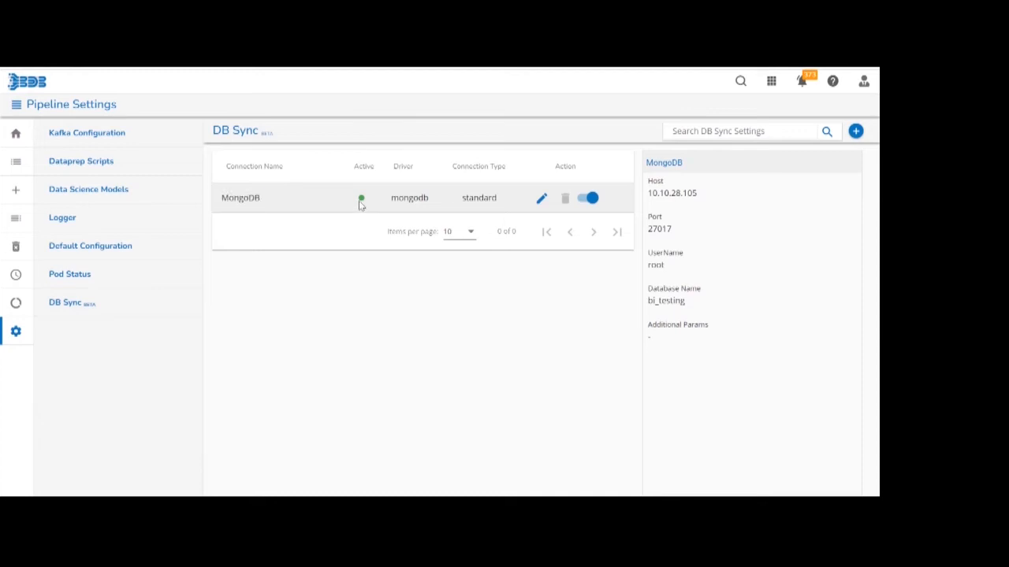
pyautogui.doubleClick(411, 200)
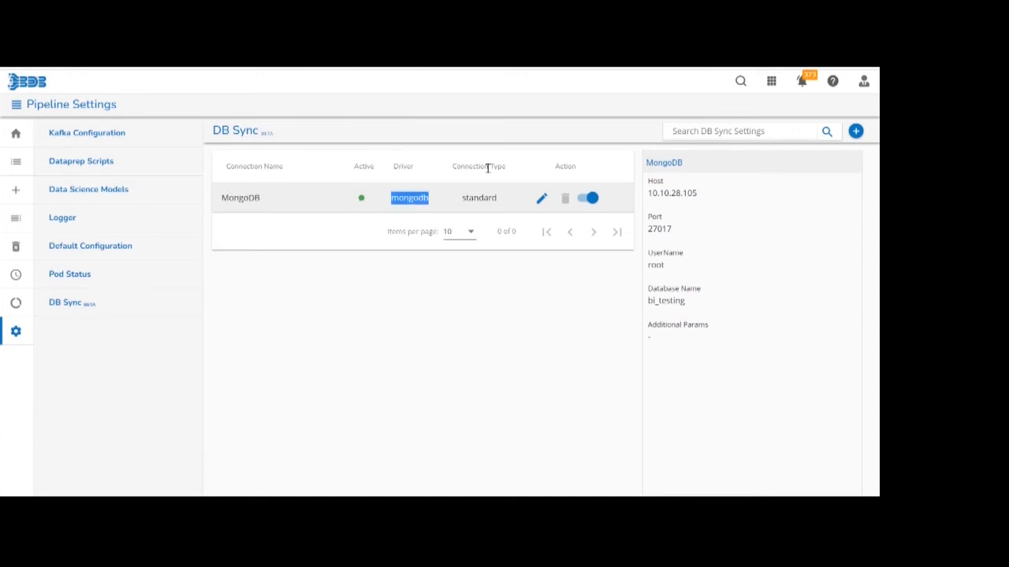
# Inspect the MongoDB connection's edit form and activation switch, and the form for creating a new DB Sync setting.
pyautogui.click(542, 203)
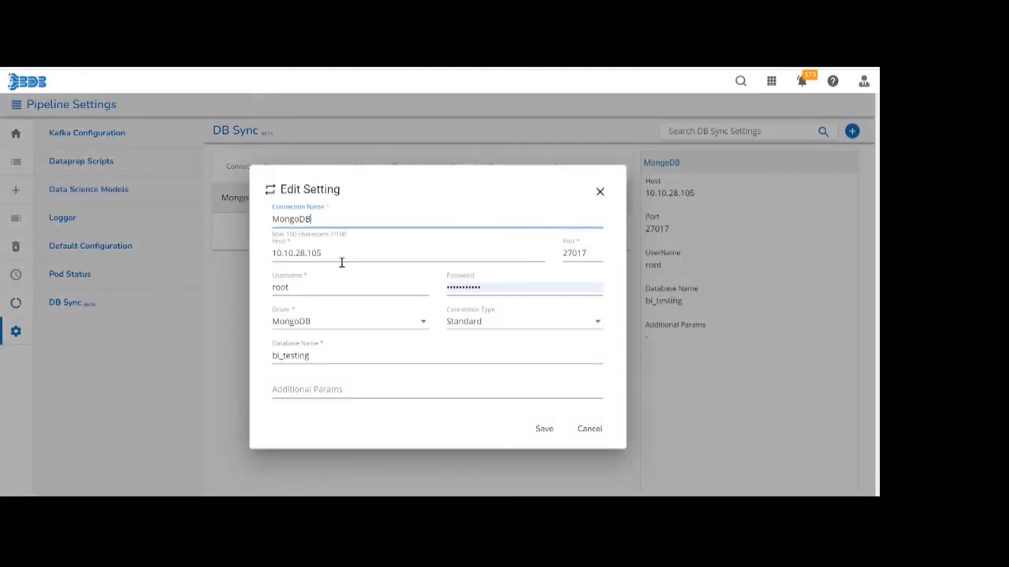
pyautogui.click(544, 436)
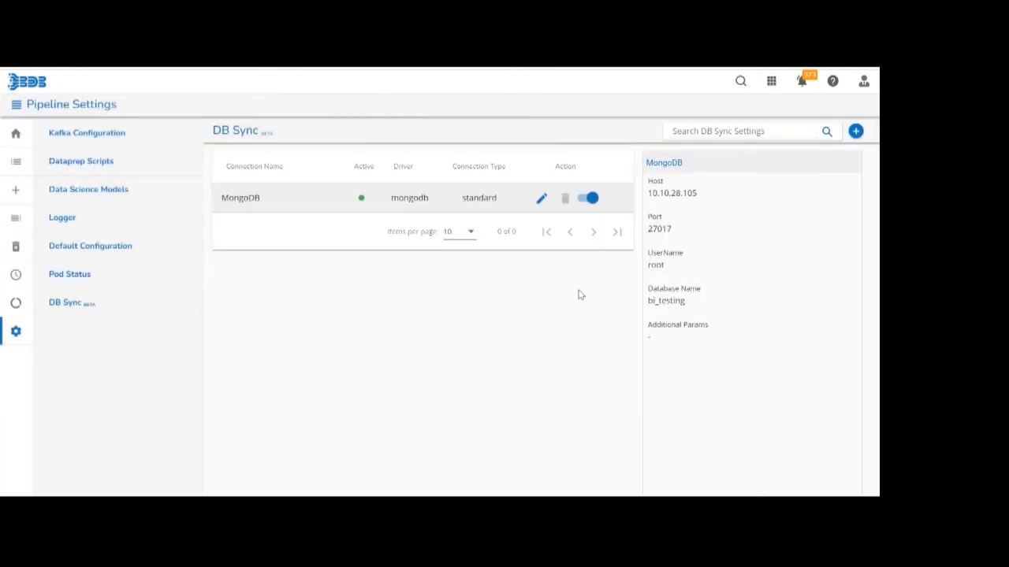
pyautogui.click(590, 200)
pyautogui.click(590, 200)
pyautogui.click(856, 131)
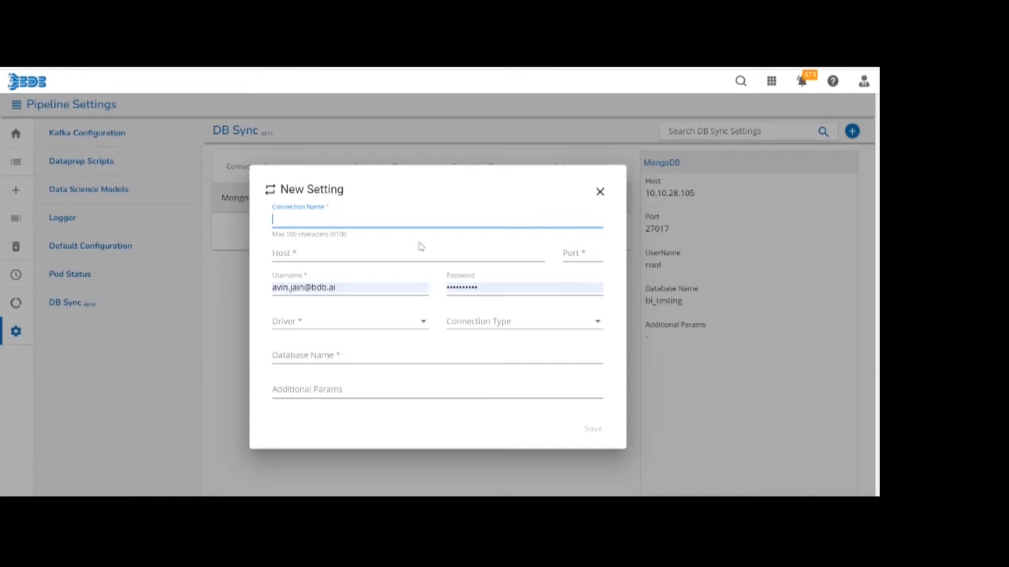
pyautogui.click(599, 195)
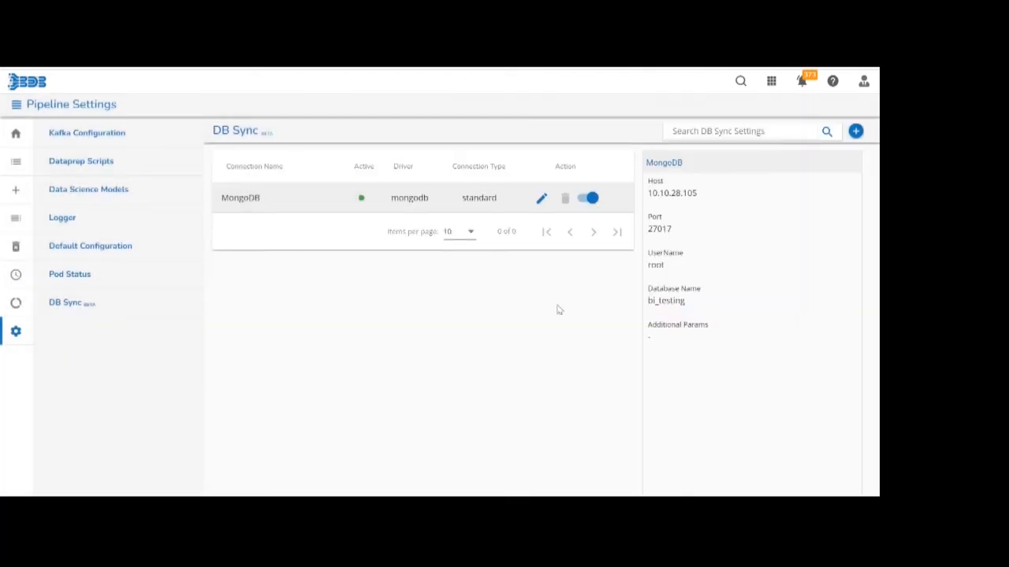
# Open the Demo7.5 pipeline from the pipeline list and show its DBSync events in the editor.
pyautogui.click(26, 164)
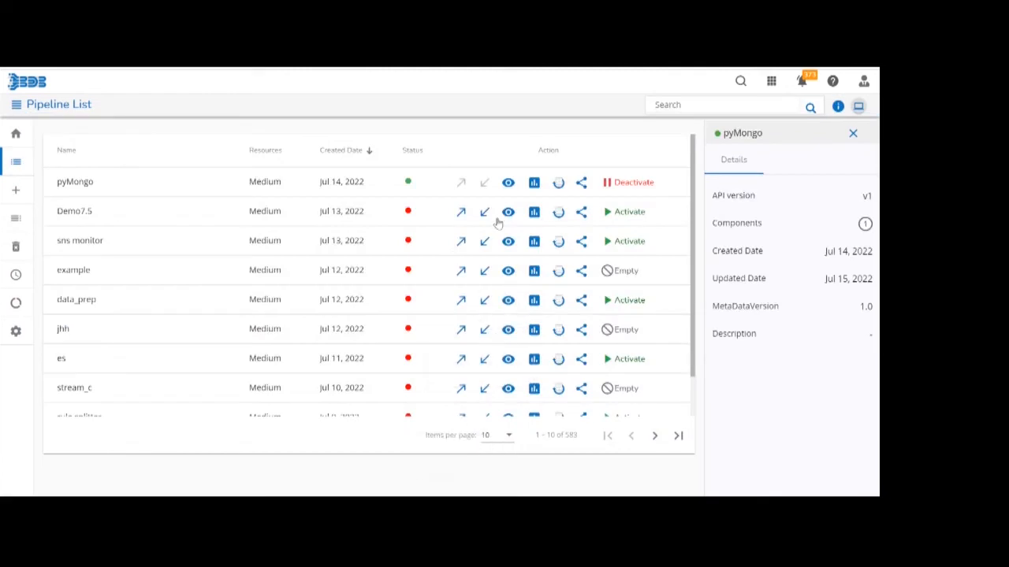
pyautogui.click(508, 213)
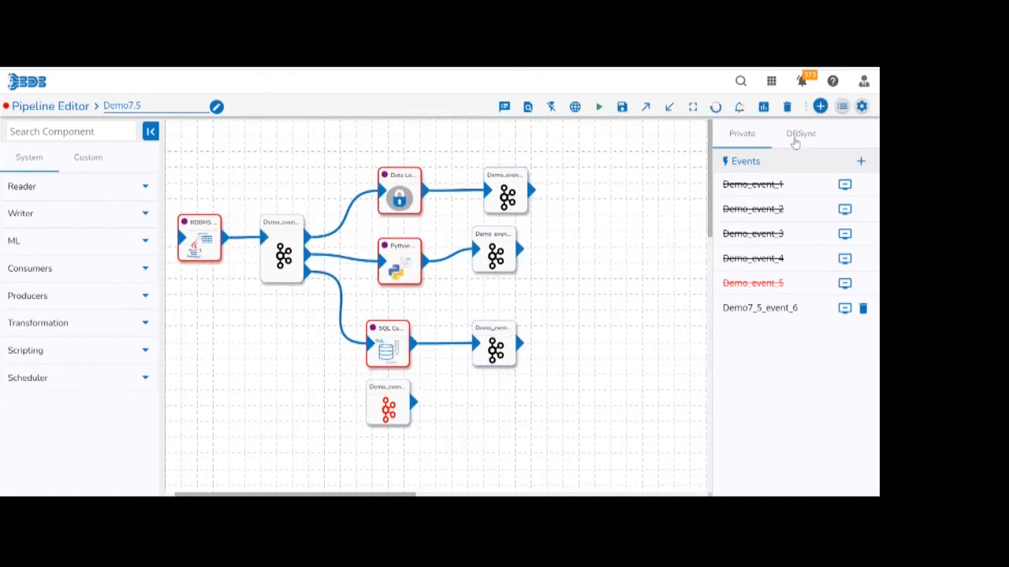
pyautogui.click(810, 143)
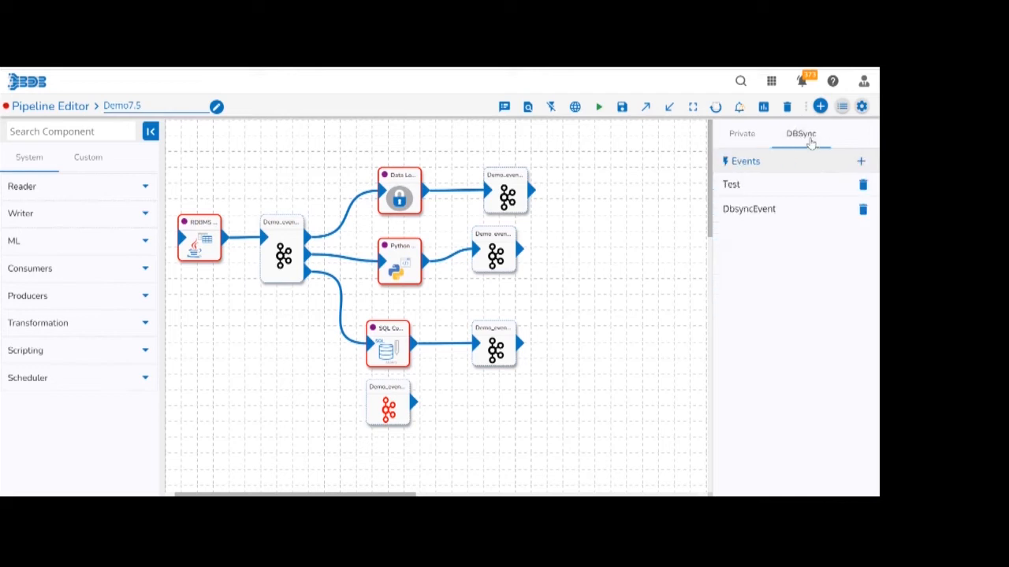
pyautogui.click(551, 113)
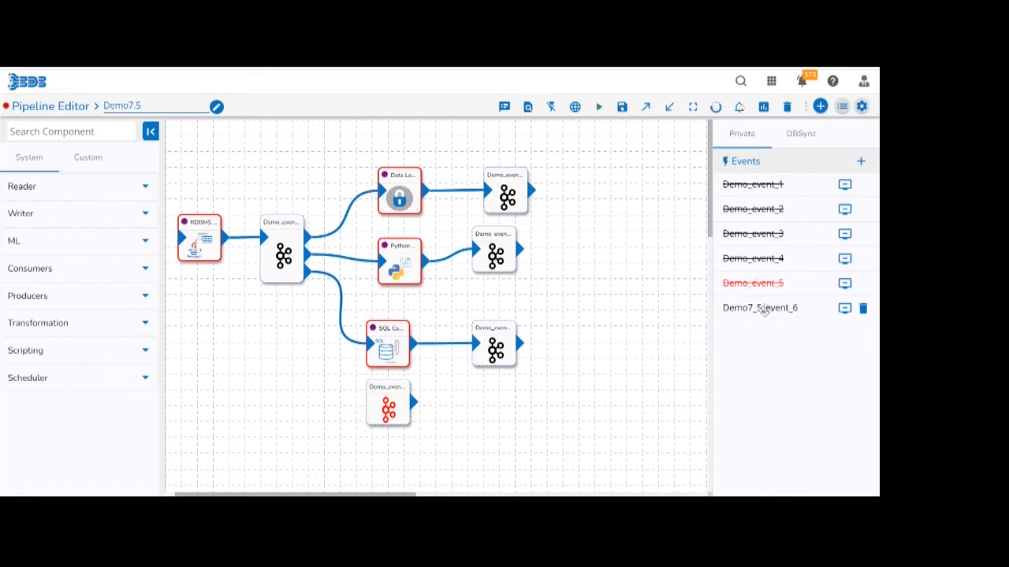
pyautogui.click(797, 135)
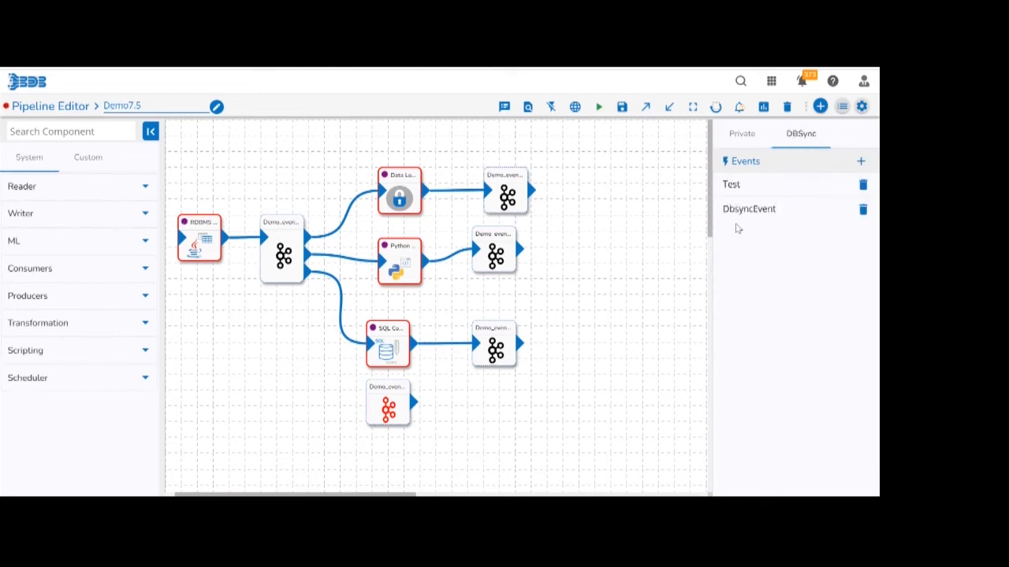
# Try to create a DBSync event with the display name MongoDB.
pyautogui.click(862, 162)
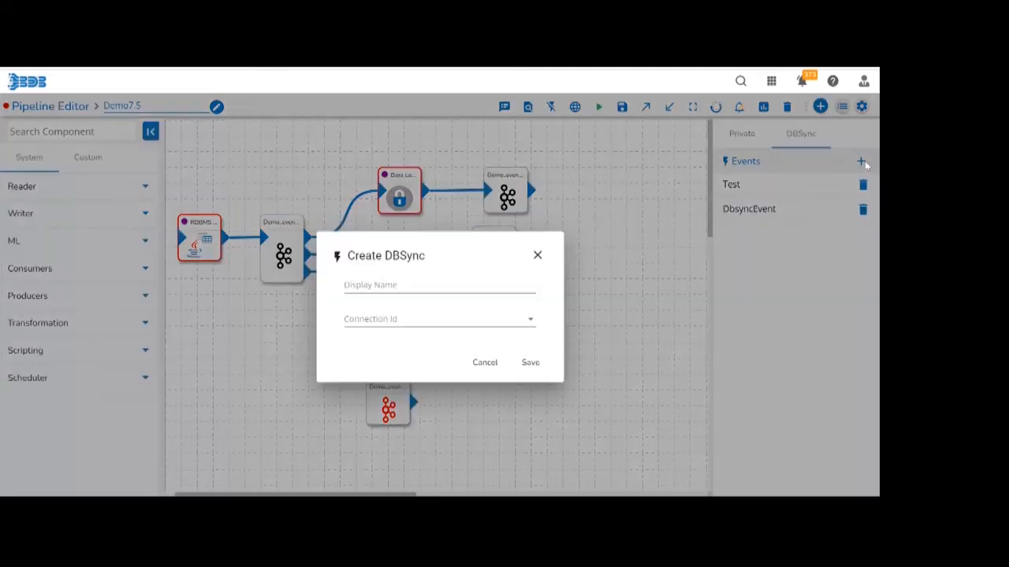
pyautogui.click(418, 285)
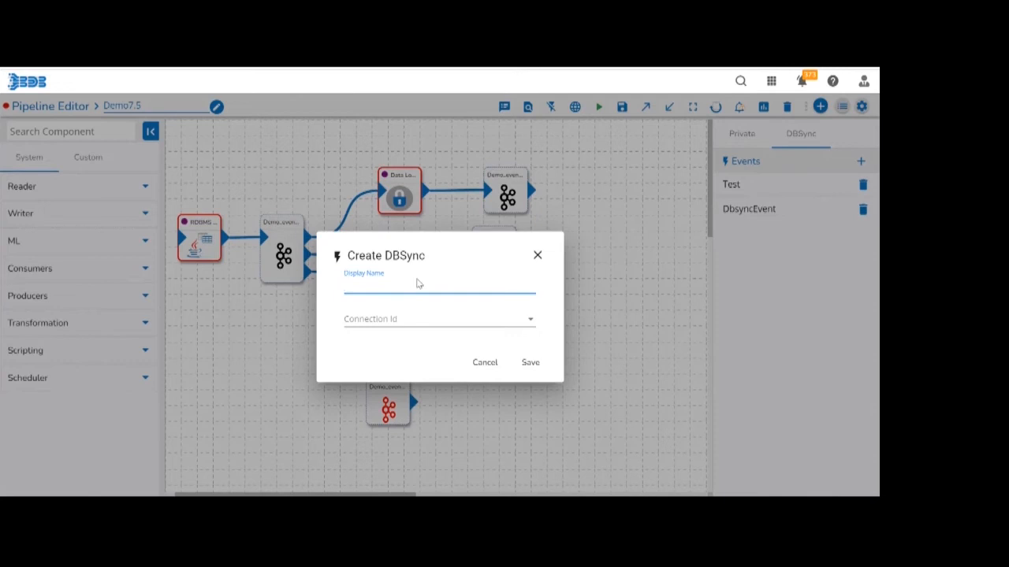
pyautogui.write('DbSynch')
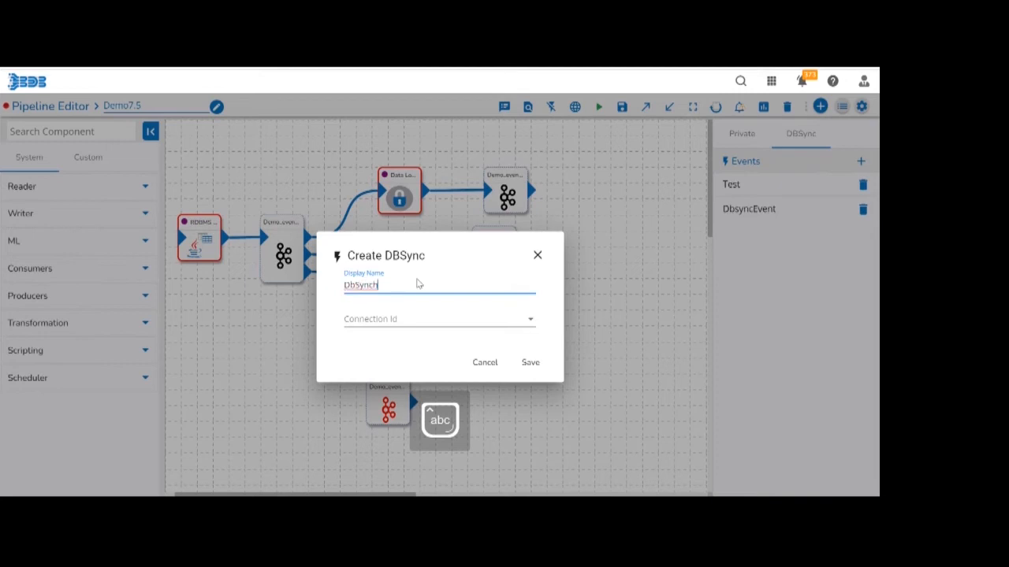
pyautogui.write('2')
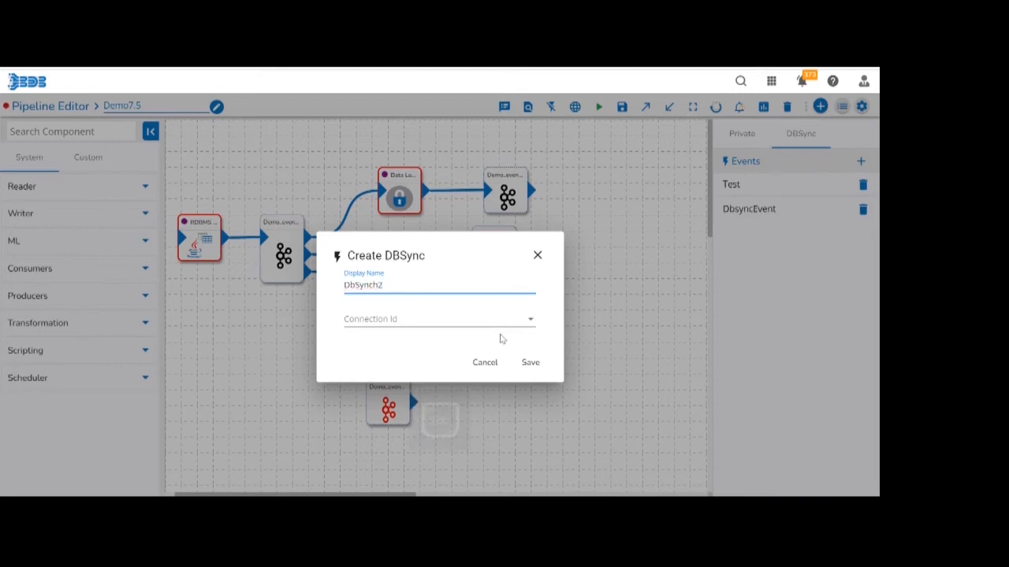
pyautogui.press('BackSpace')
pyautogui.press('BackSpace')
pyautogui.press('BackSpace')
pyautogui.press('BackSpace')
pyautogui.press('BackSpace')
pyautogui.press('BackSpace')
pyautogui.press('BackSpace')
pyautogui.press('BackSpace')
pyautogui.write('Mongo')
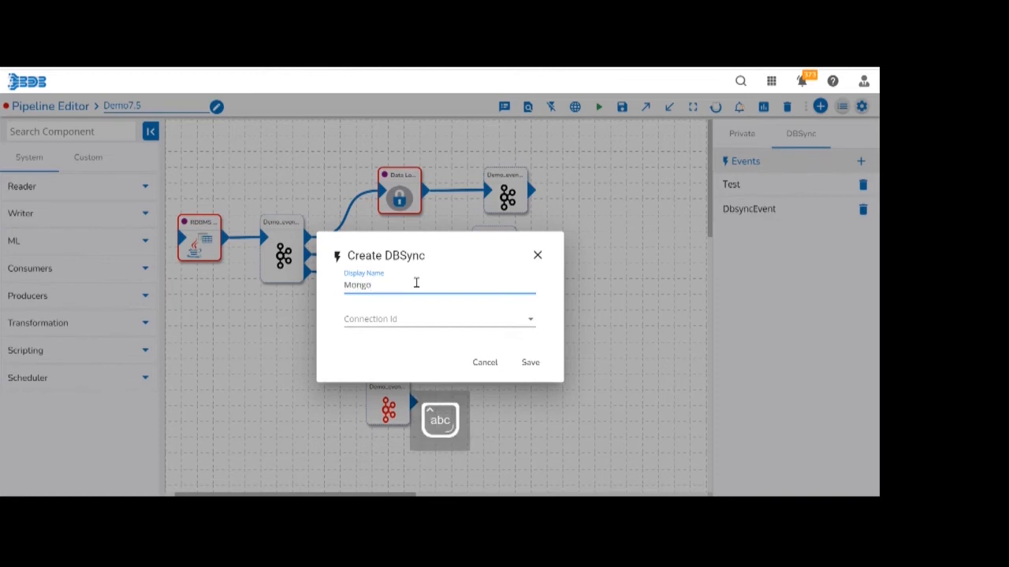
pyautogui.write('DB')
pyautogui.click(531, 363)
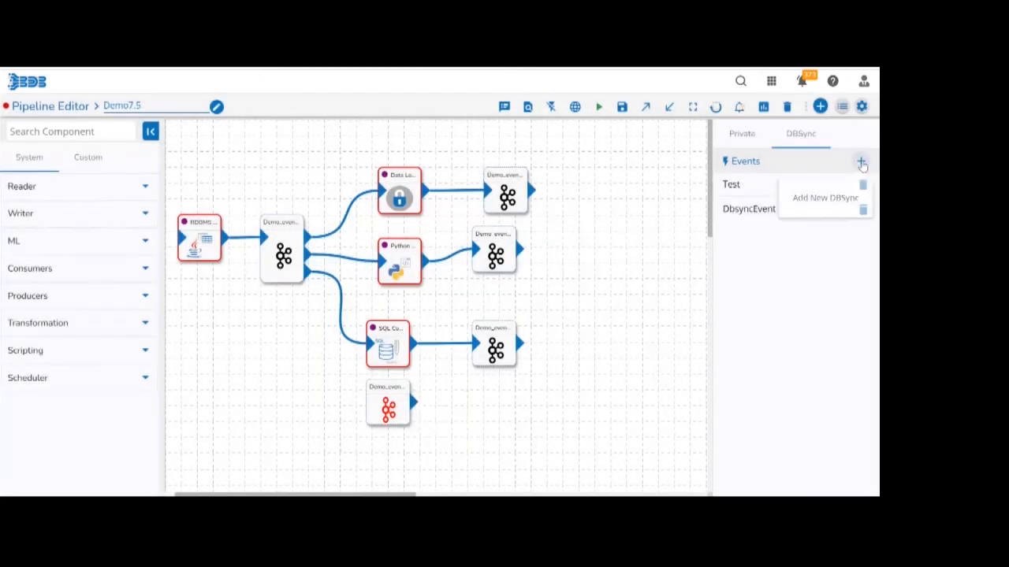
# Create a DBSync event with the display name MongoDB and the MongoDB connection ID.
pyautogui.click(861, 163)
pyautogui.click(434, 281)
pyautogui.write('MongoDB')
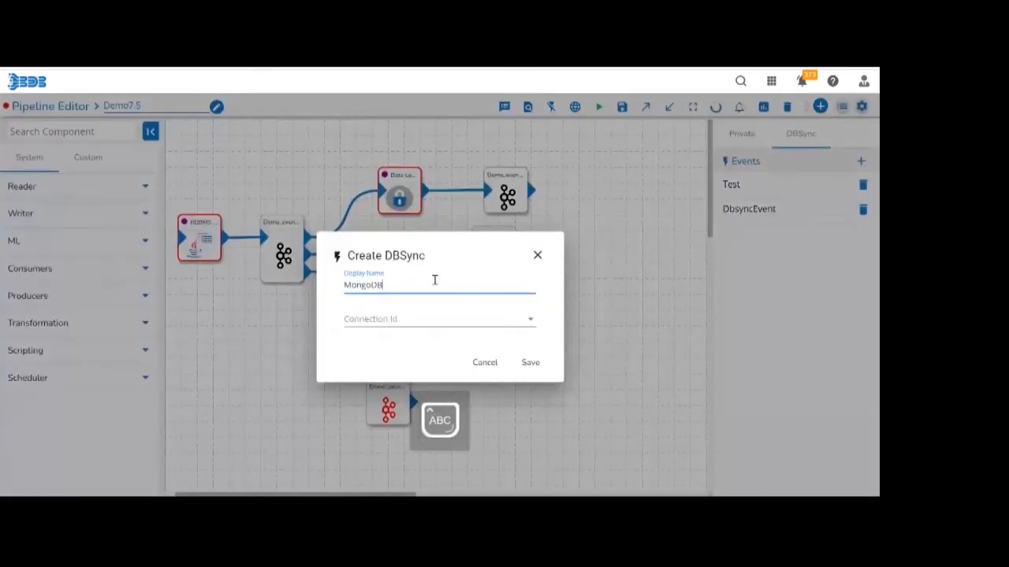
pyautogui.click(418, 325)
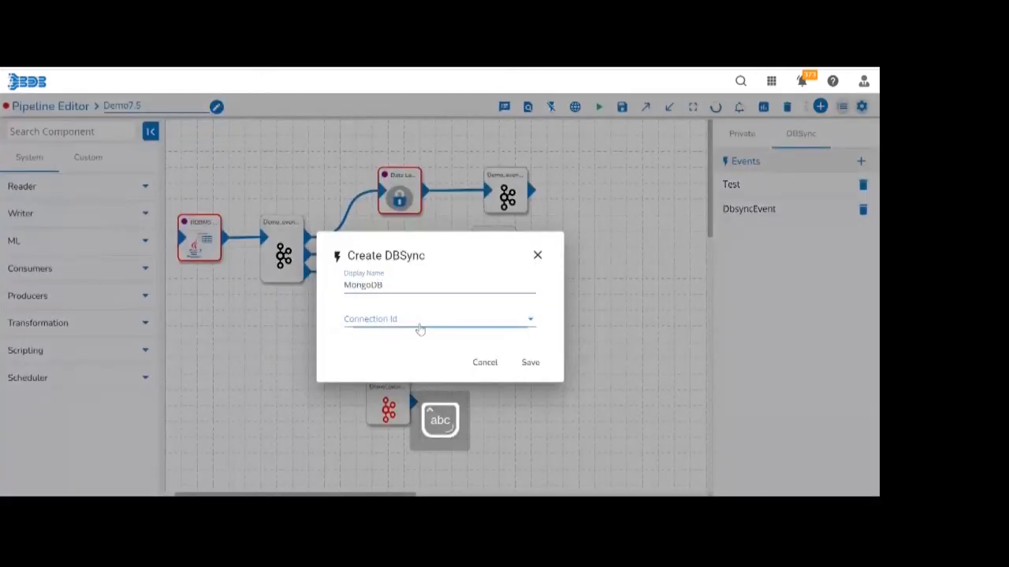
pyautogui.click(416, 331)
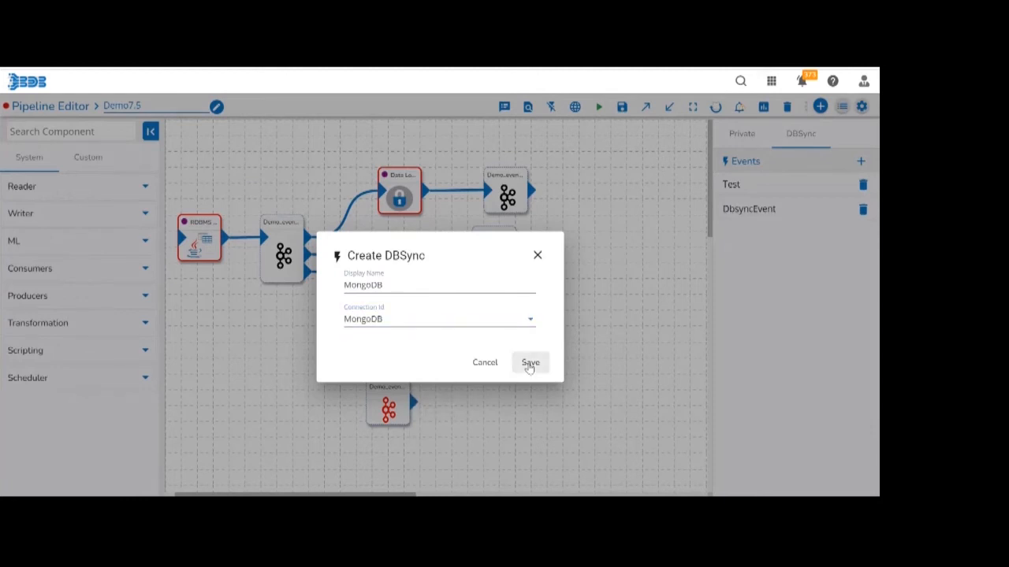
pyautogui.click(529, 363)
# Place the MongoDB DBSync event on the canvas, wire the Python Script's output to it, and move Demo_event_3 out of the way.
pyautogui.moveTo(743, 234); pyautogui.dragTo(601, 261)
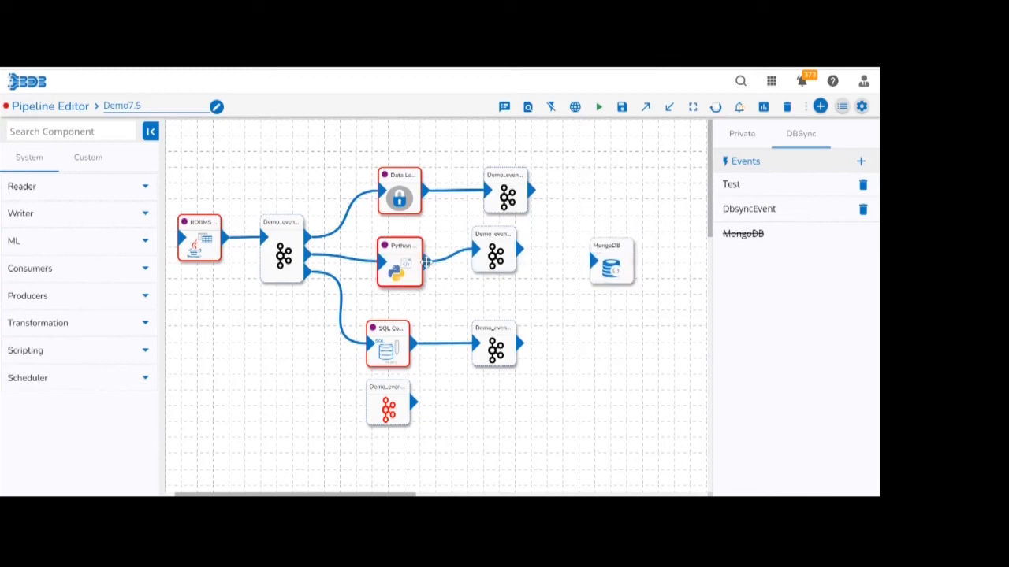
pyautogui.moveTo(426, 262); pyautogui.dragTo(593, 263)
pyautogui.moveTo(491, 239); pyautogui.dragTo(610, 180)
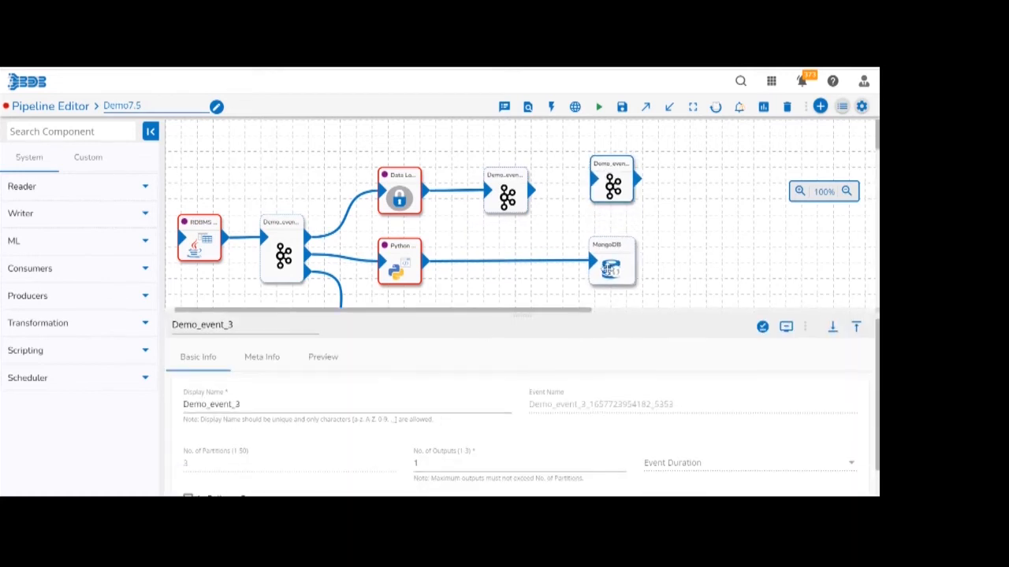
# Set the table name of the MongoDB DBSync event to EmpDbsyc.
pyautogui.click(610, 264)
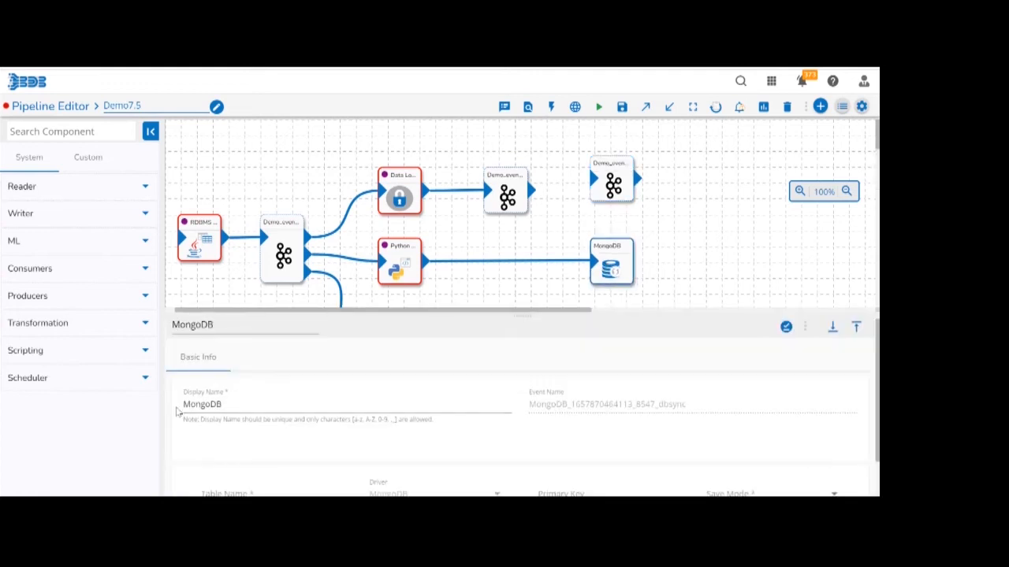
pyautogui.scroll(-1, 286, 438)
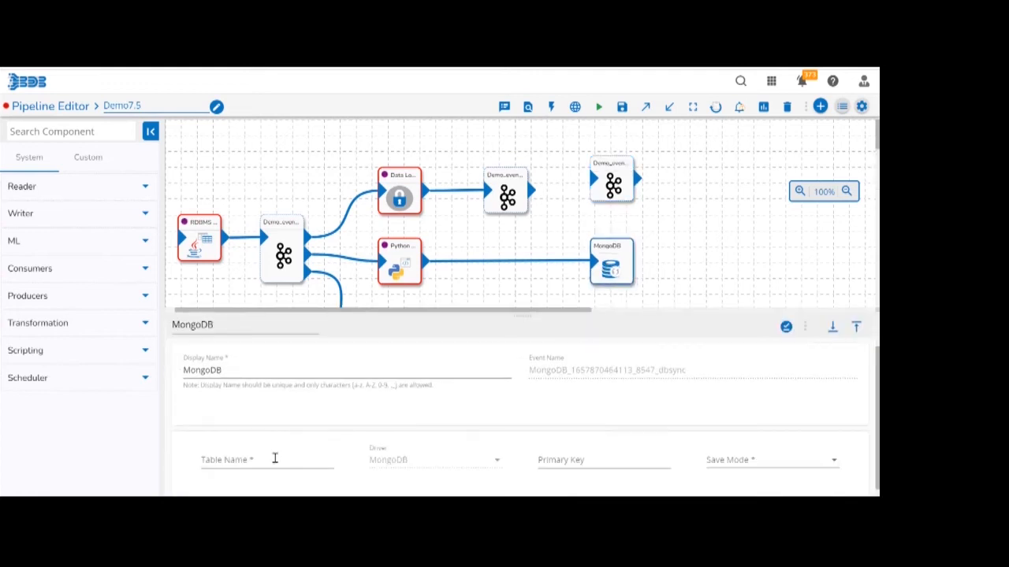
pyautogui.click(275, 458)
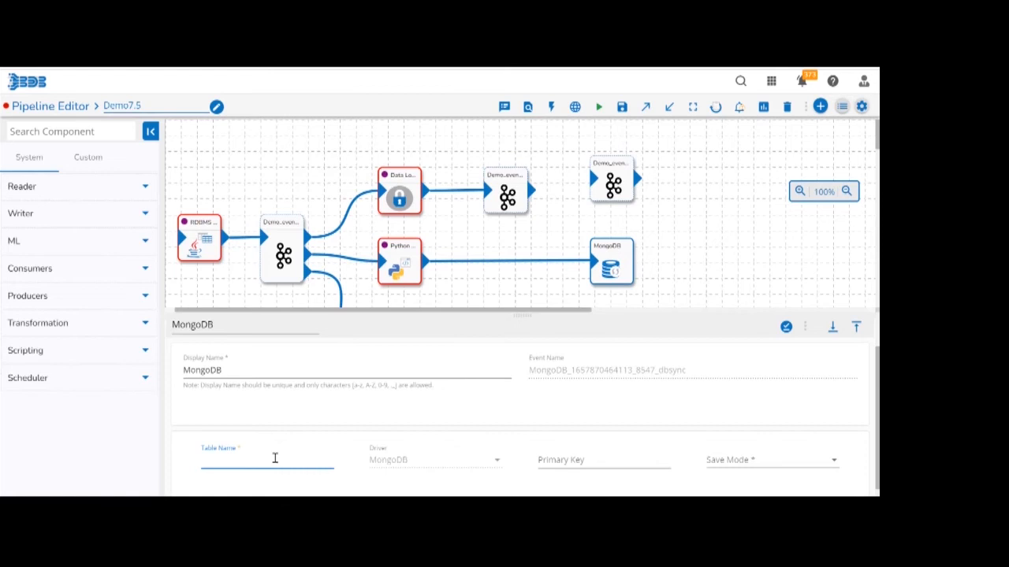
pyautogui.write('Emp')
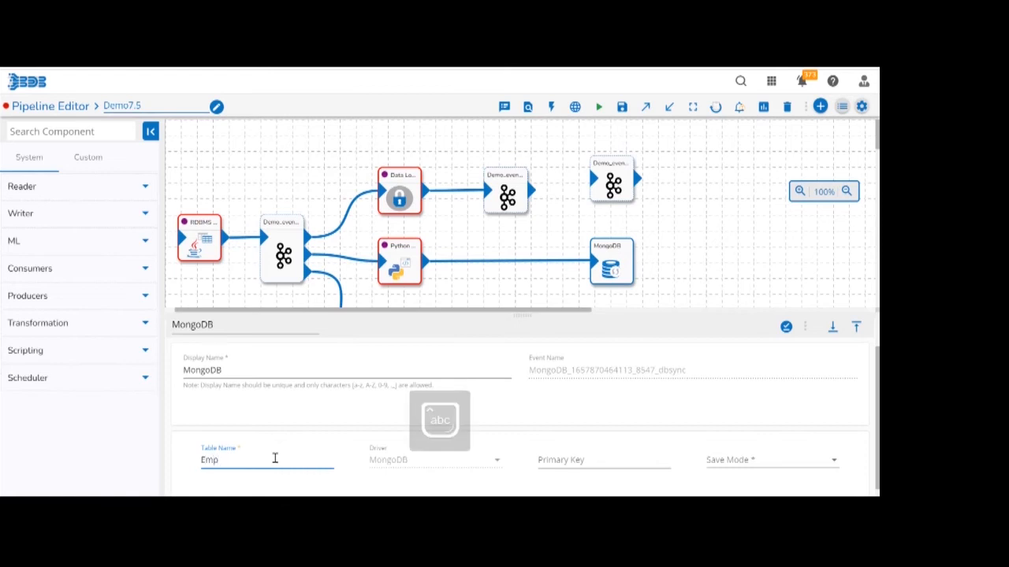
pyautogui.press('capslock')
pyautogui.write('E')
pyautogui.press('capslock')
pyautogui.press('BackSpace')
pyautogui.press('capslock')
pyautogui.write('D')
pyautogui.press('capslock')
pyautogui.write('bsy')
pyautogui.hotkey('ctrl', 'a')
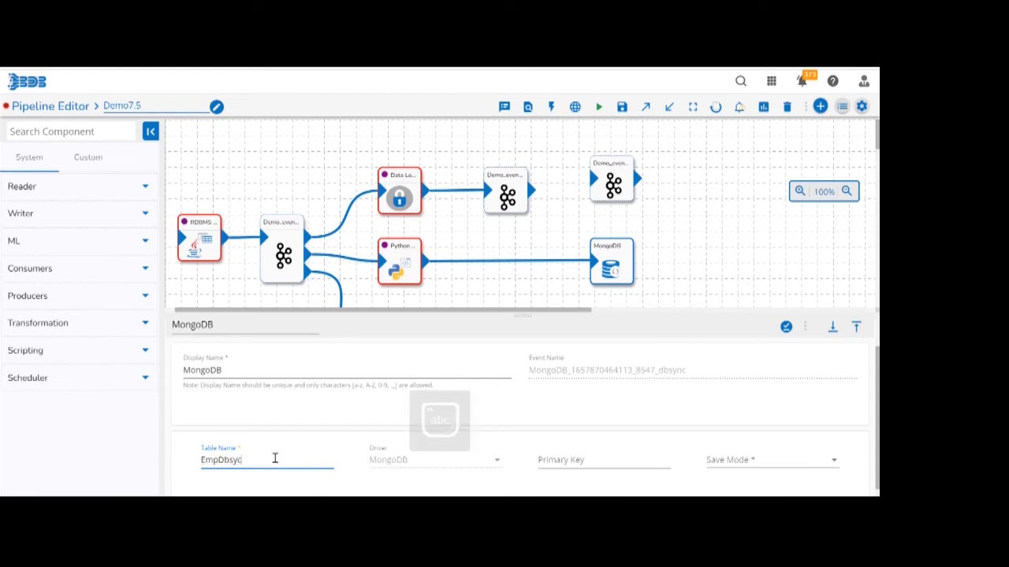
pyautogui.write('c')
# Set the DBSync event's save mode to Append and save the DB Sync configuration.
pyautogui.click(703, 463)
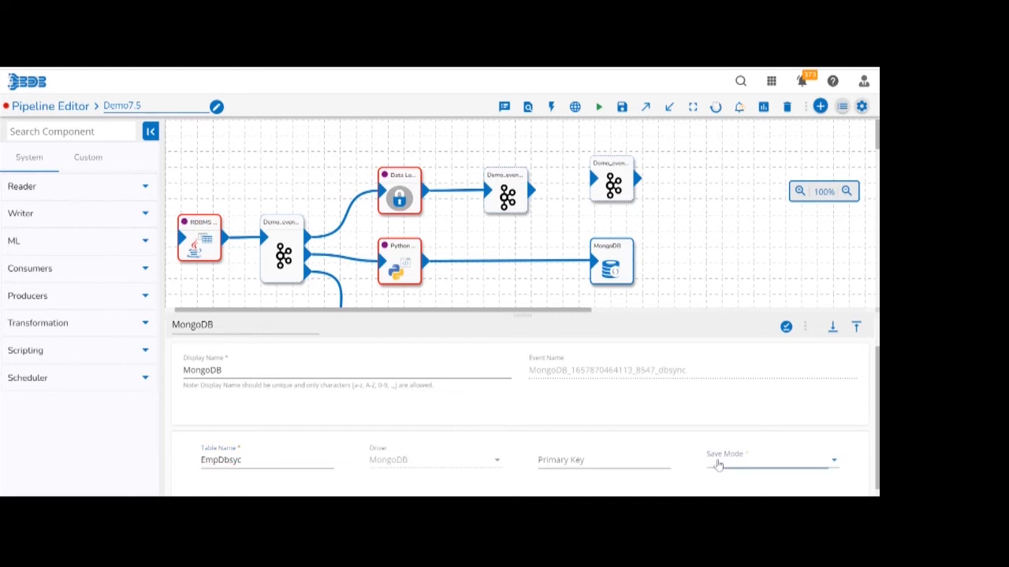
pyautogui.click(719, 461)
pyautogui.click(718, 463)
pyautogui.click(718, 464)
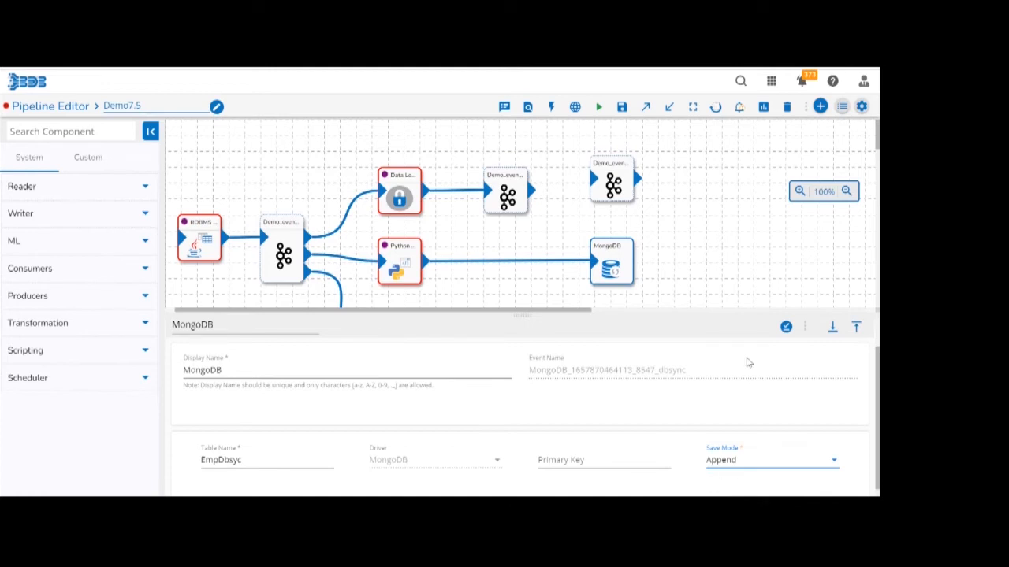
pyautogui.click(786, 331)
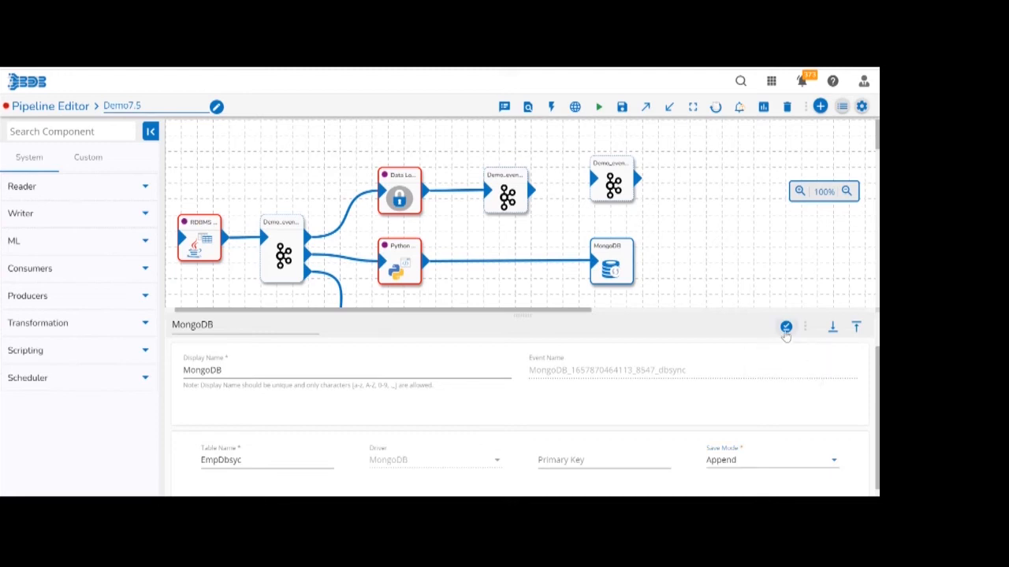
# Update the Demo7.5 pipeline and activate it.
pyautogui.click(621, 112)
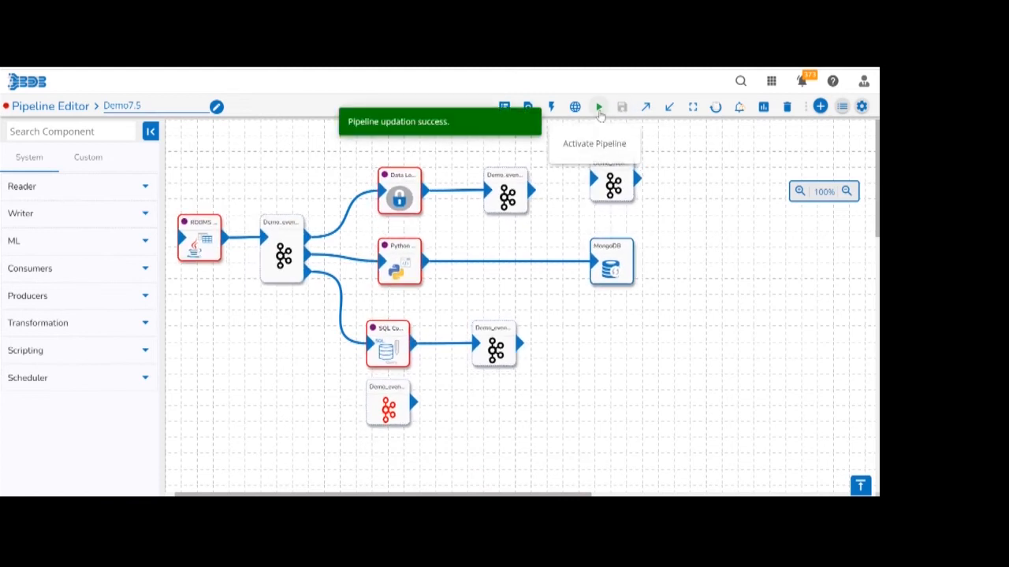
pyautogui.click(599, 110)
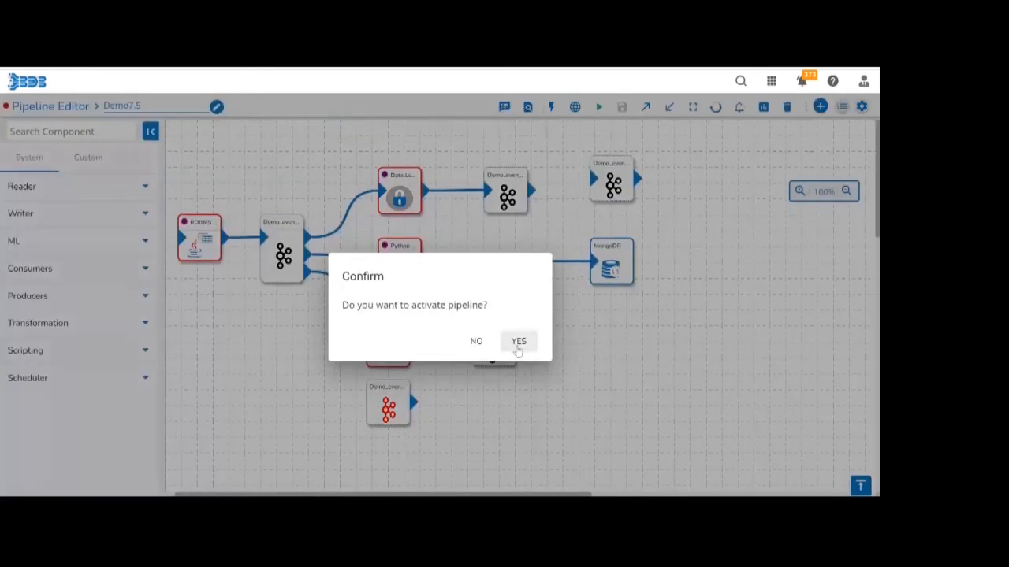
pyautogui.click(518, 342)
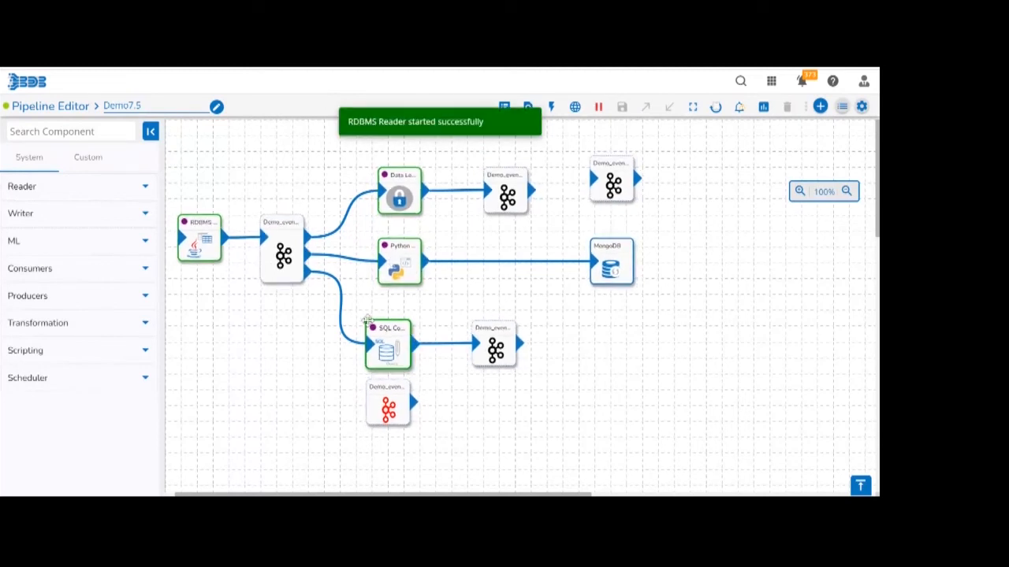
# Refresh the pipeline logs and open the Python Script component's logs.
pyautogui.click(505, 107)
pyautogui.click(866, 132)
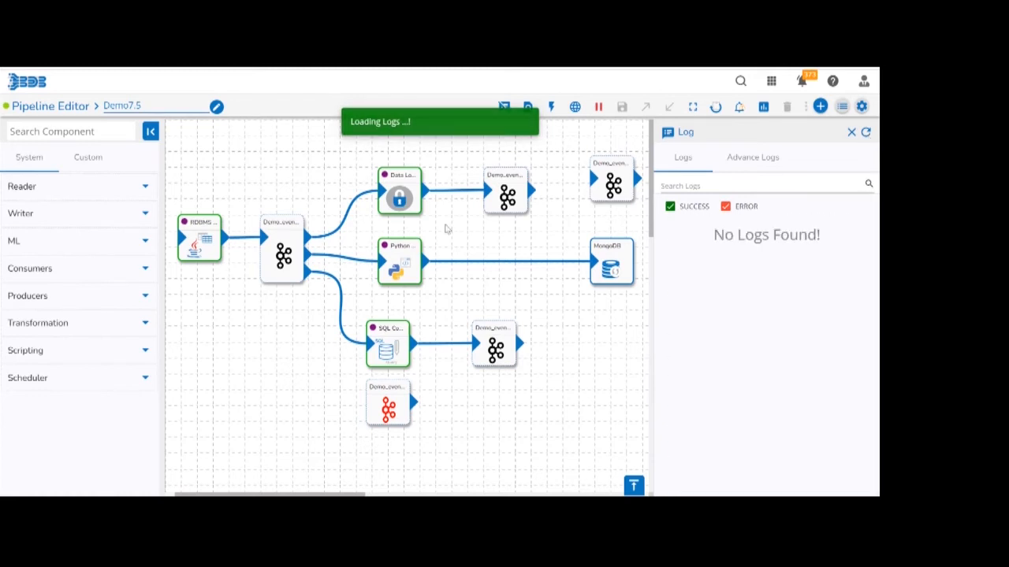
pyautogui.click(390, 357)
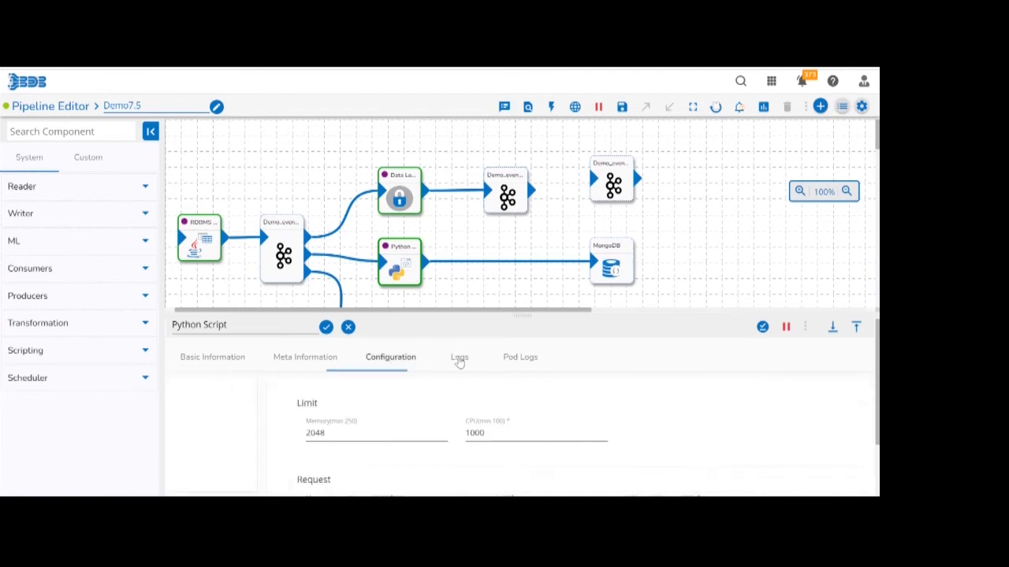
pyautogui.click(460, 358)
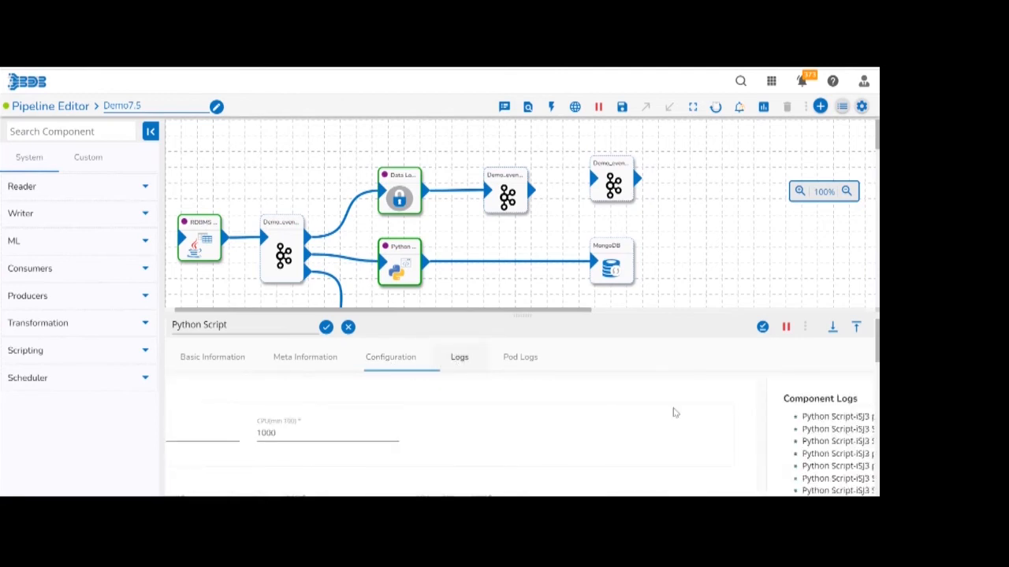
# Refresh the Python Script component's logs several times to check its progress after activation.
pyautogui.click(817, 398)
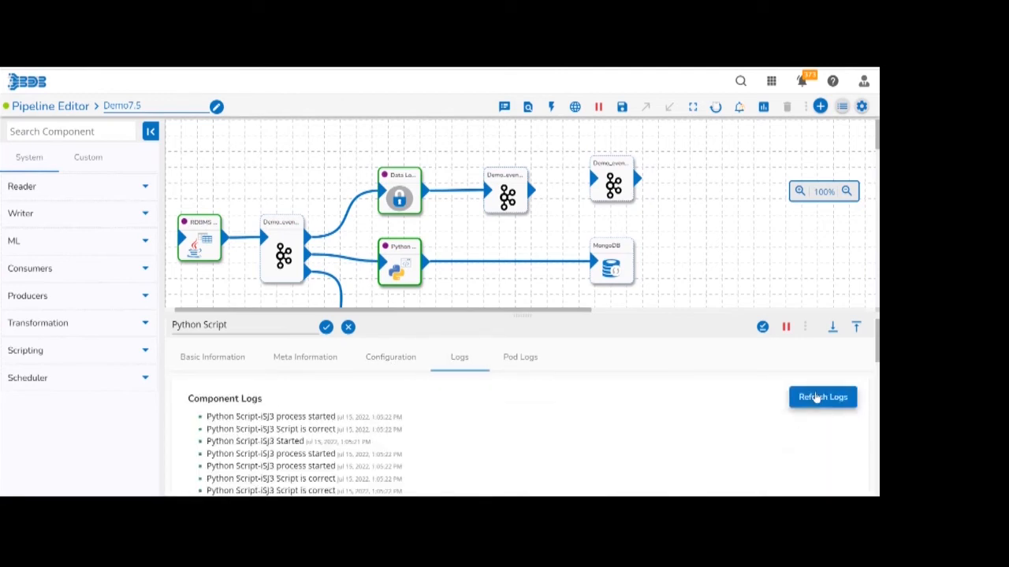
pyautogui.click(817, 398)
pyautogui.click(816, 398)
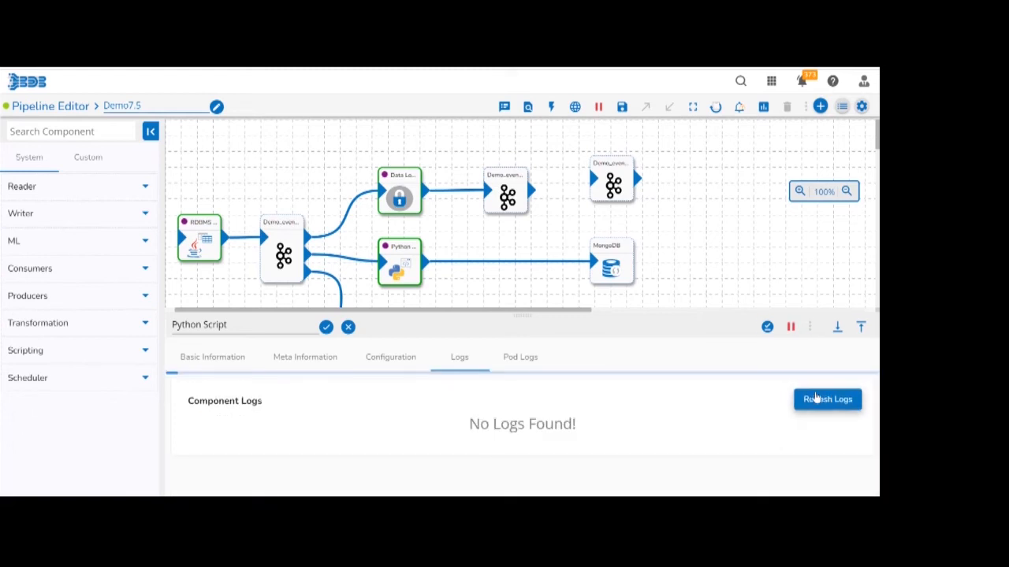
pyautogui.click(816, 398)
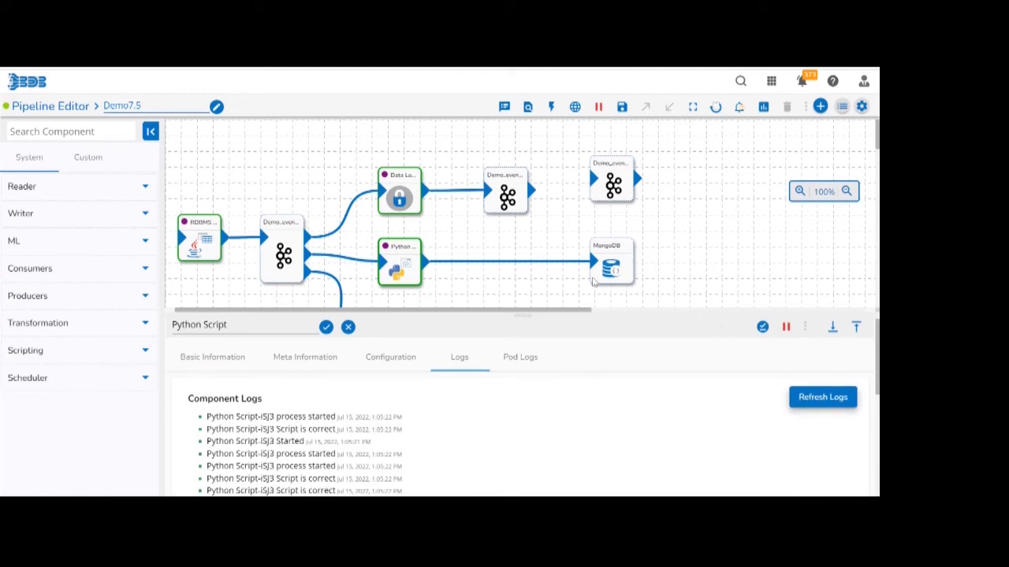
# Open the MongoDB DBSync event's basic information and select its table name.
pyautogui.click(617, 268)
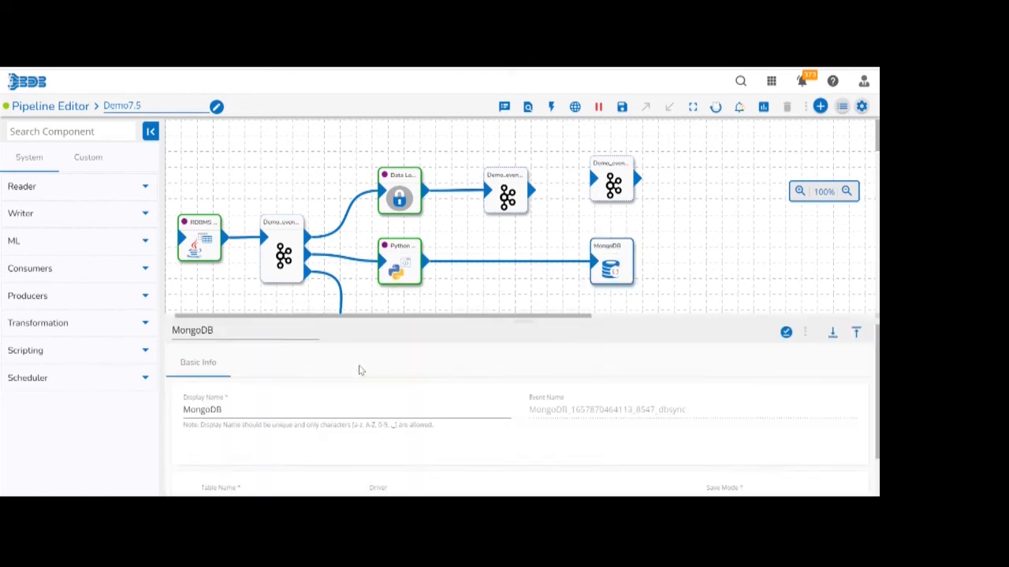
pyautogui.doubleClick(219, 493)
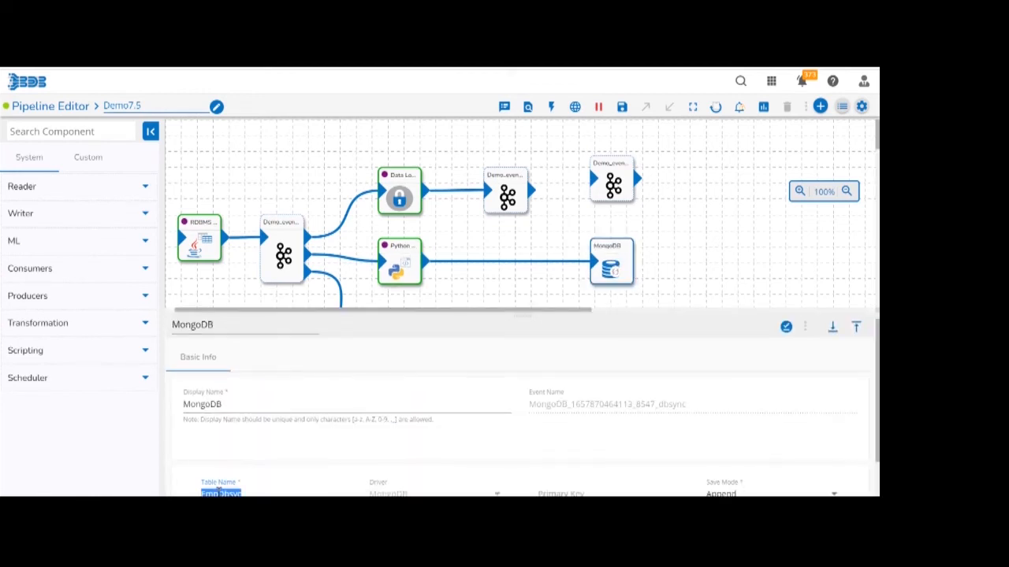
# Reopen the Python Script component's logs and refresh them to check whether data is sent to the DBSync event.
pyautogui.click(394, 264)
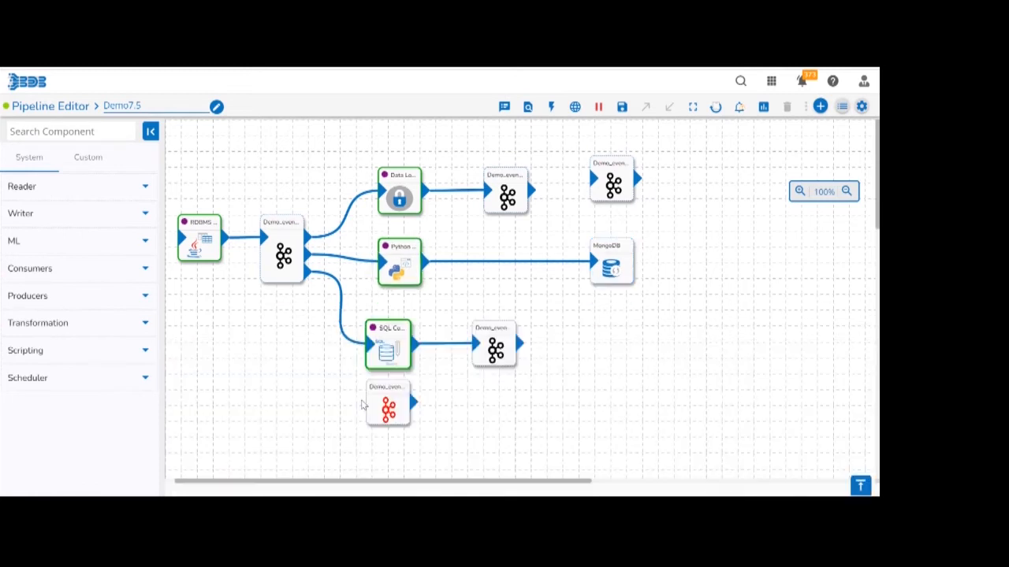
pyautogui.click(312, 357)
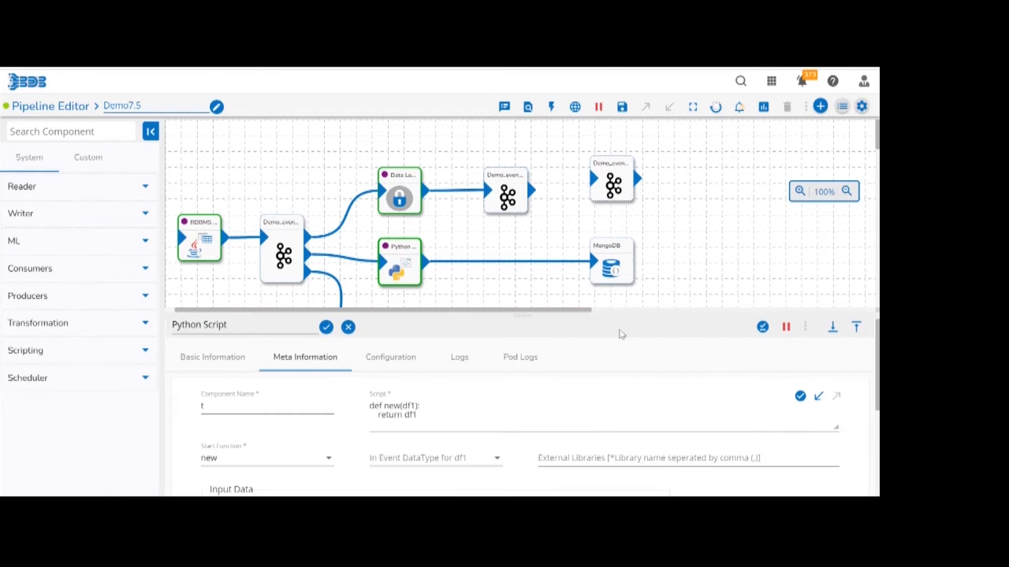
pyautogui.click(461, 360)
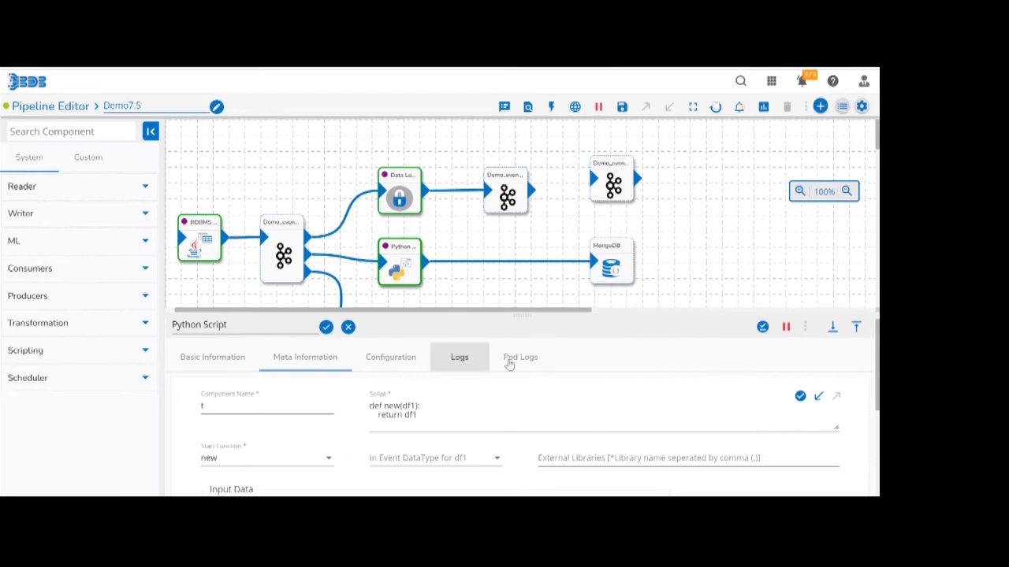
pyautogui.click(810, 399)
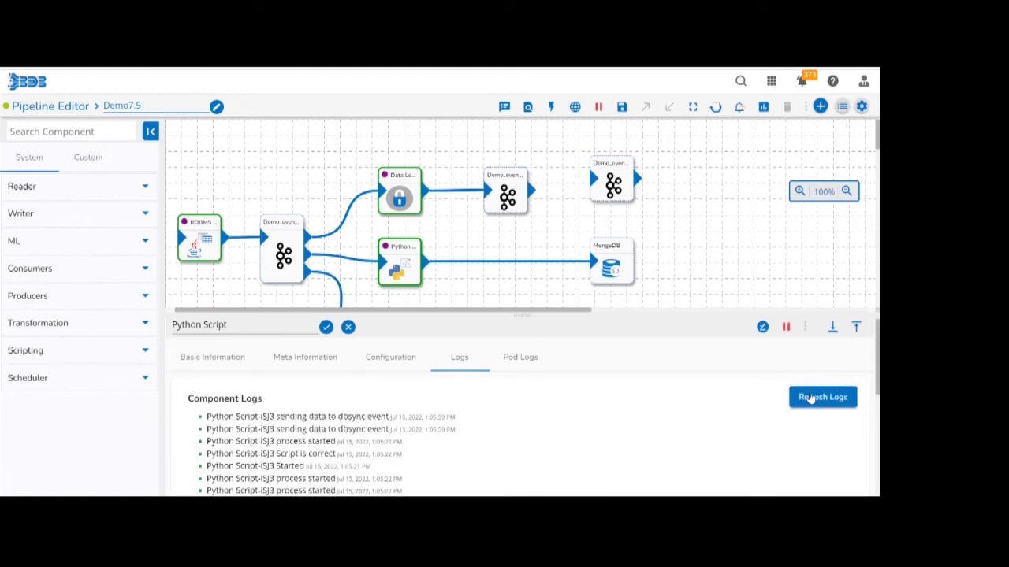
pyautogui.click(811, 399)
pyautogui.click(800, 406)
pyautogui.click(801, 406)
# Switch to MongoDB Compass to examine the documents in the bi_testing.EmpDbsyc collection, and return to the pipeline editor.
pyautogui.moveTo(506, 478)
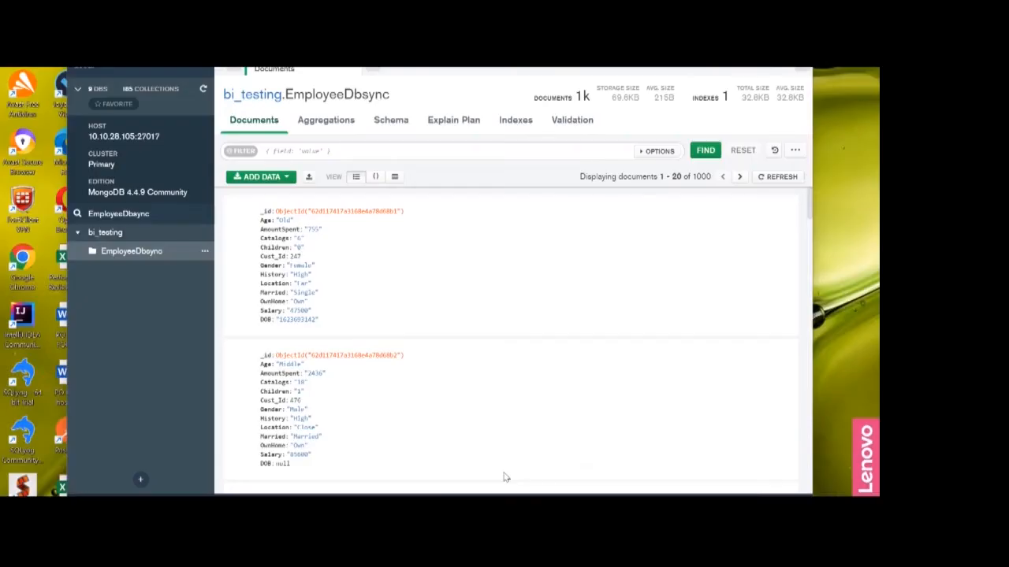
pyautogui.click(506, 478)
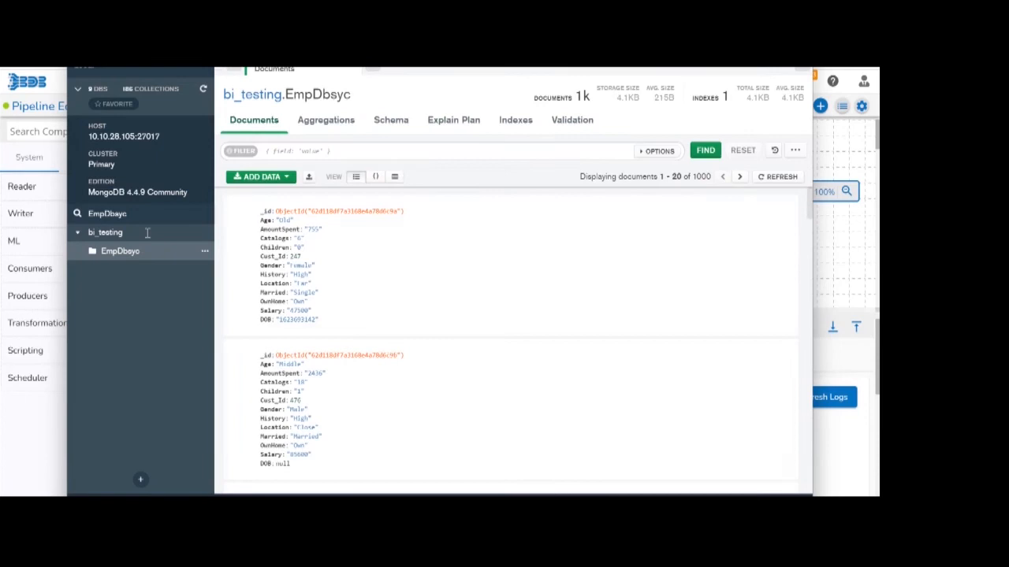
pyautogui.click(839, 264)
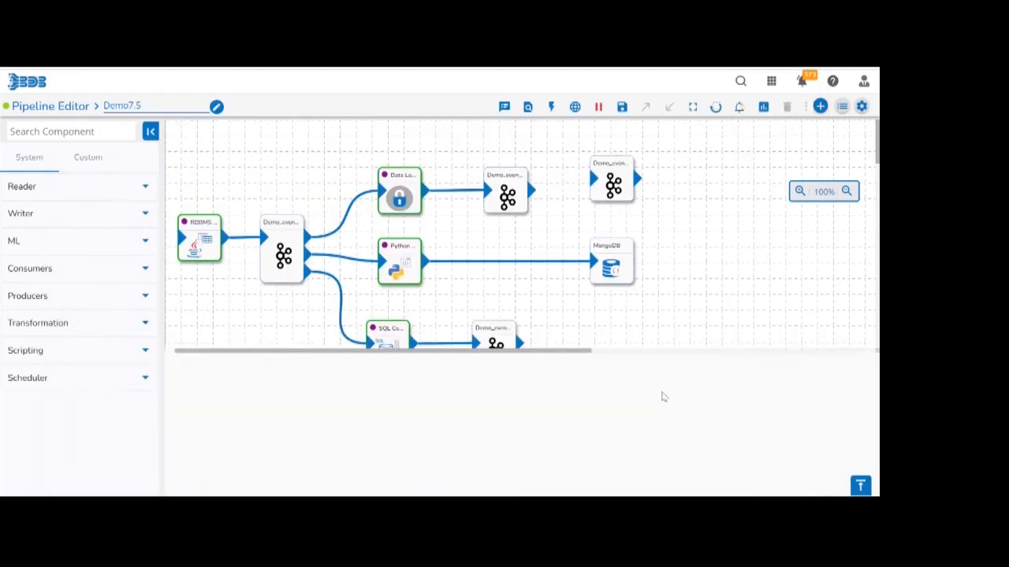
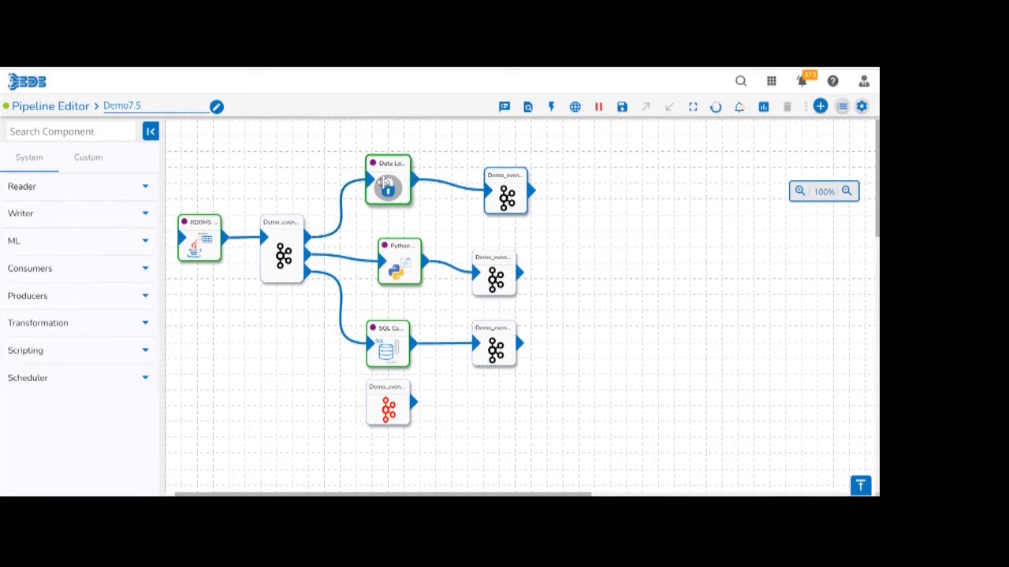
# Open the Data Loss Protection component's meta information in an enlarged panel and examine the rule types and hash types available for Cust_Id.
pyautogui.click(384, 183)
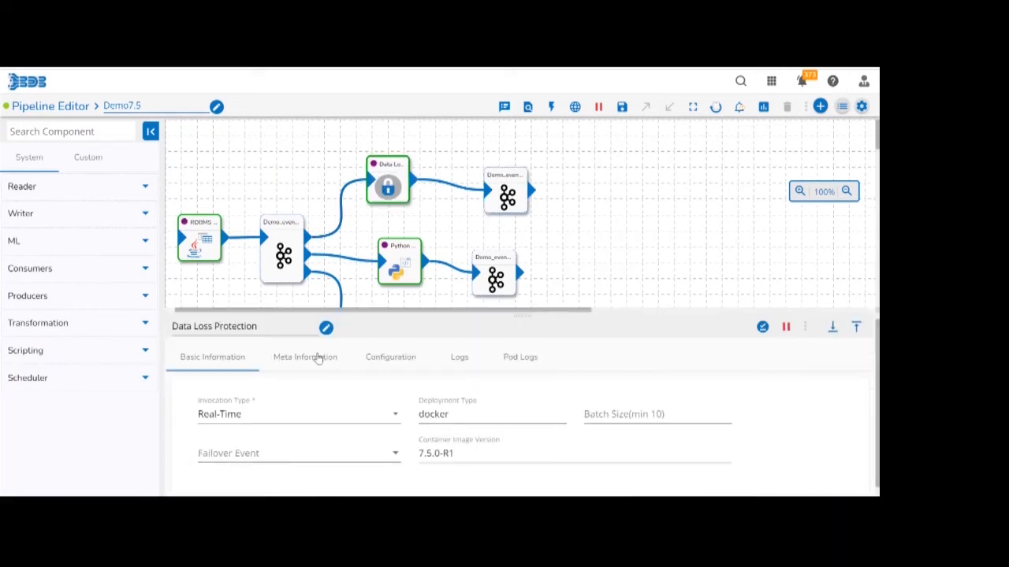
pyautogui.click(317, 359)
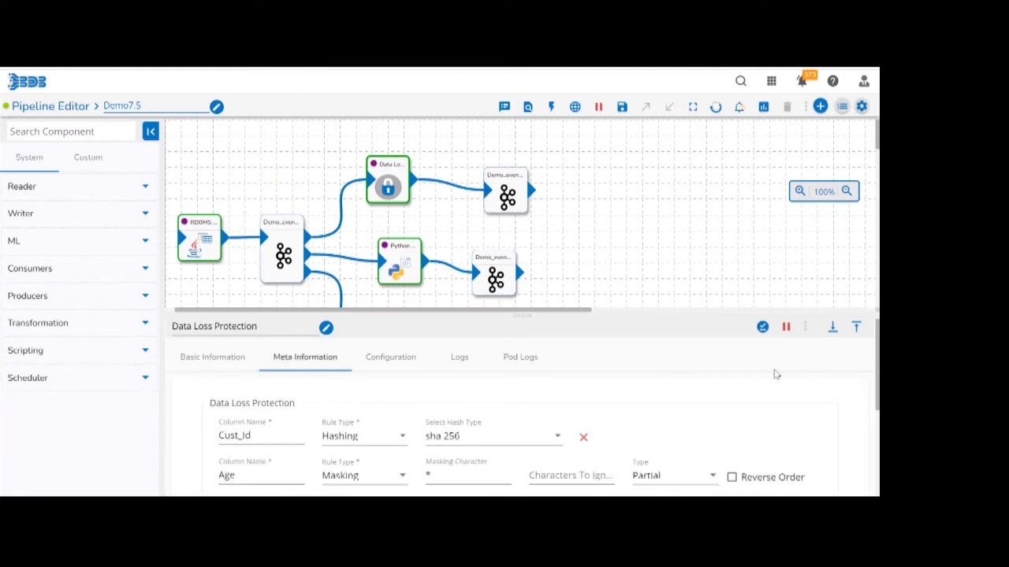
pyautogui.click(857, 331)
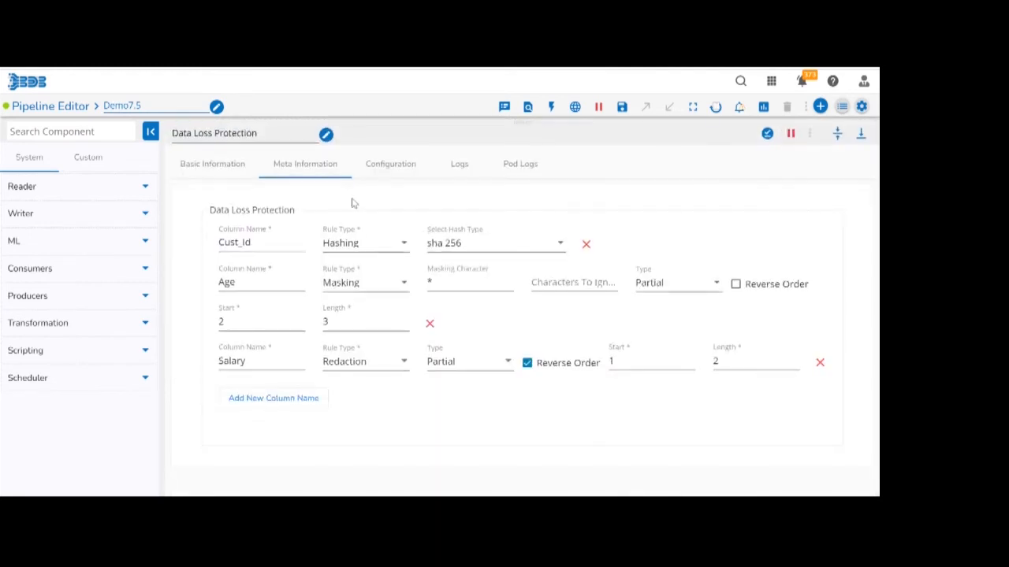
pyautogui.click(335, 246)
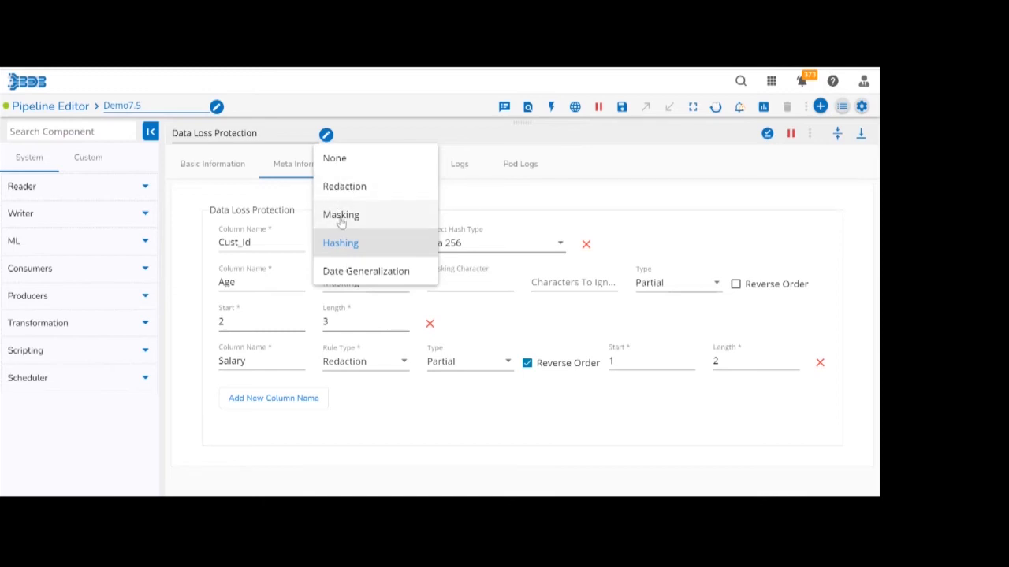
pyautogui.click(541, 188)
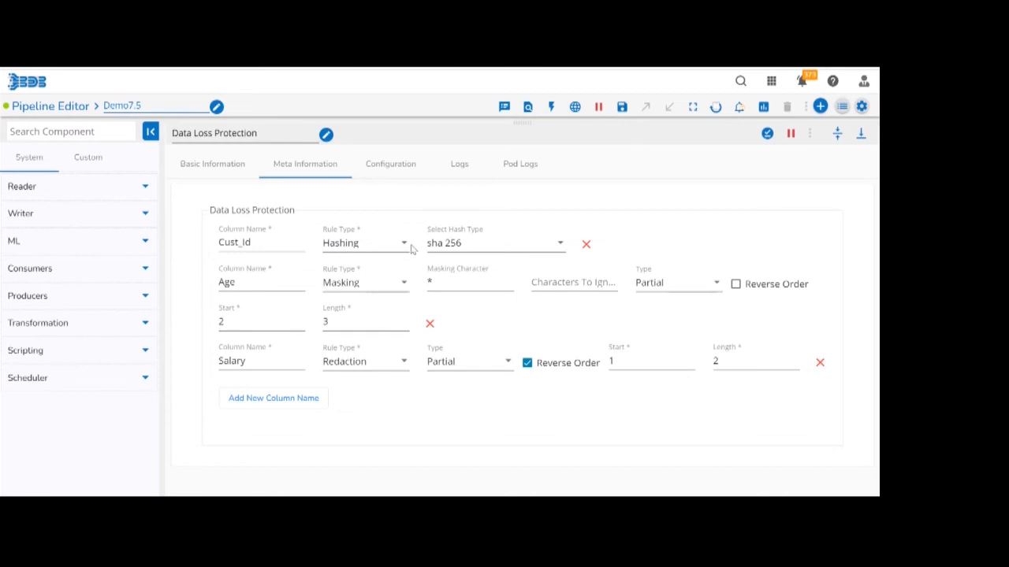
pyautogui.click(444, 250)
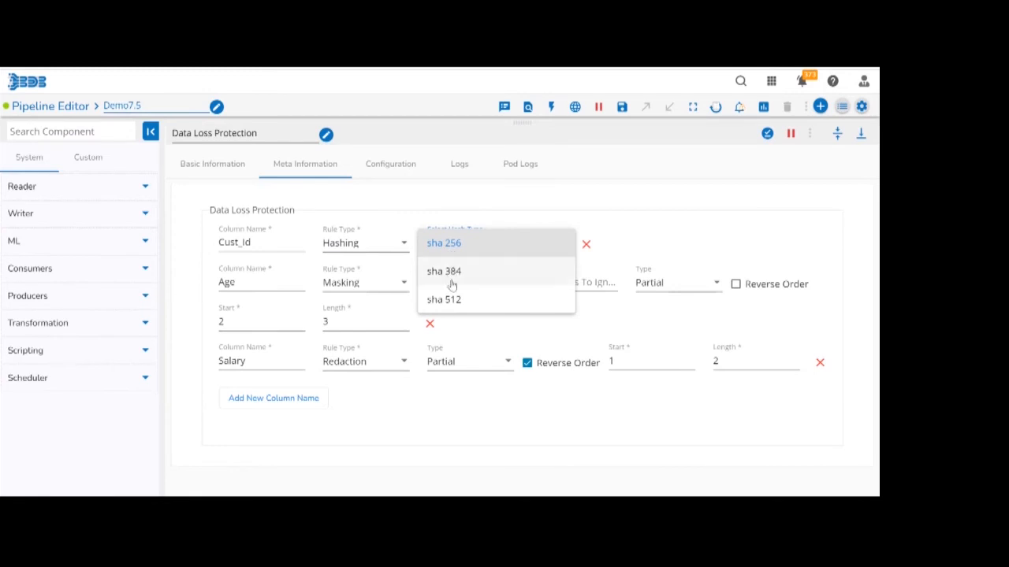
pyautogui.click(674, 213)
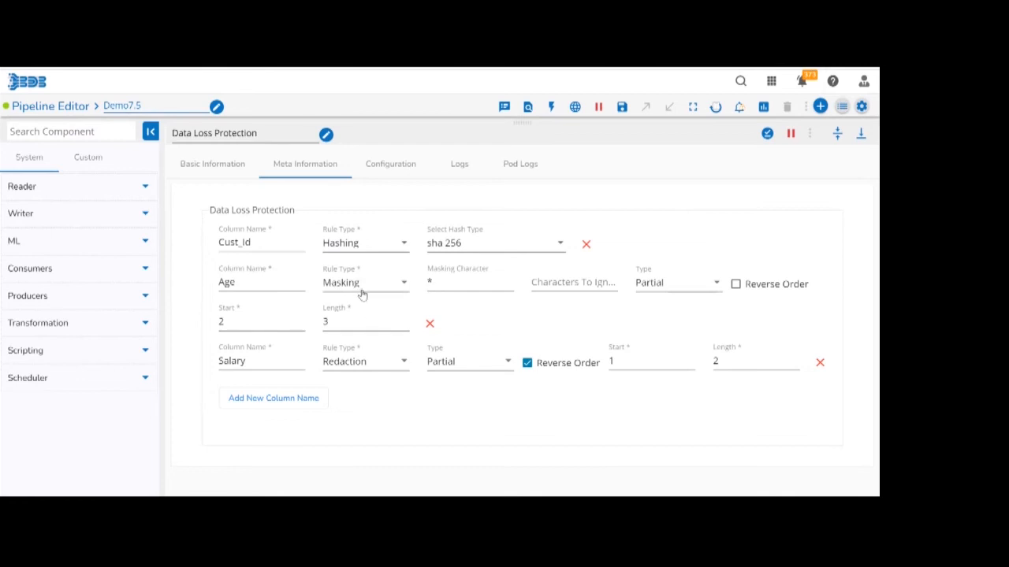
# Check the Age masking rule with character *, type Partial, start 2 and length 3, and save the Data Loss Protection component.
pyautogui.click(434, 285)
pyautogui.write('*')
pyautogui.click(568, 287)
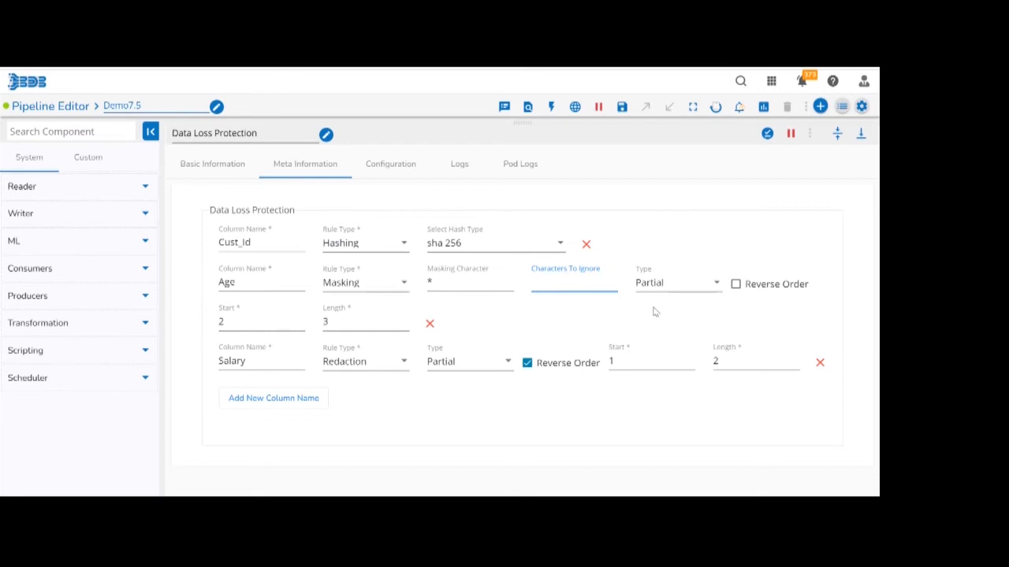
pyautogui.click(673, 293)
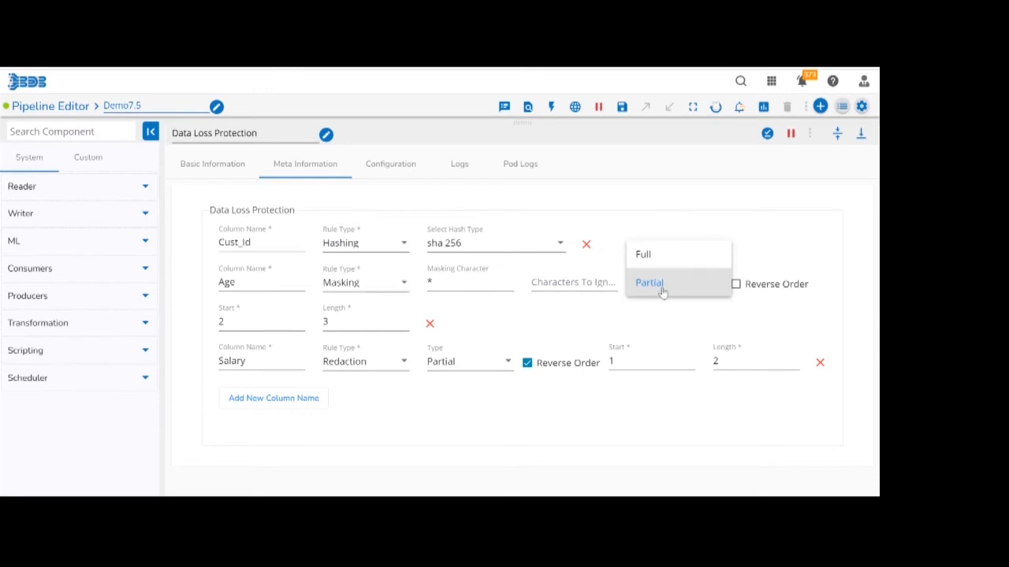
pyautogui.click(663, 292)
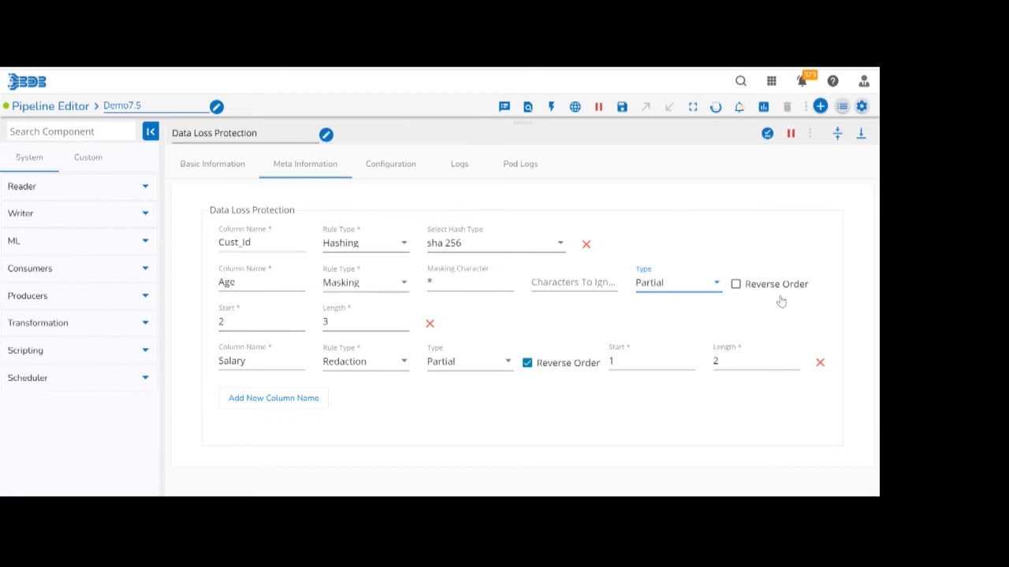
pyautogui.click(227, 309)
pyautogui.click(231, 320)
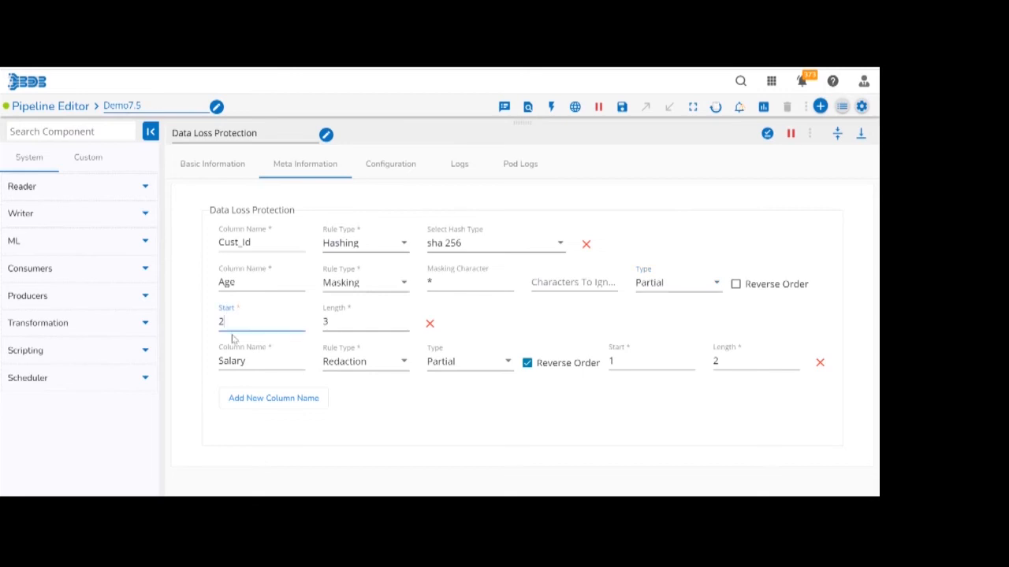
pyautogui.click(343, 325)
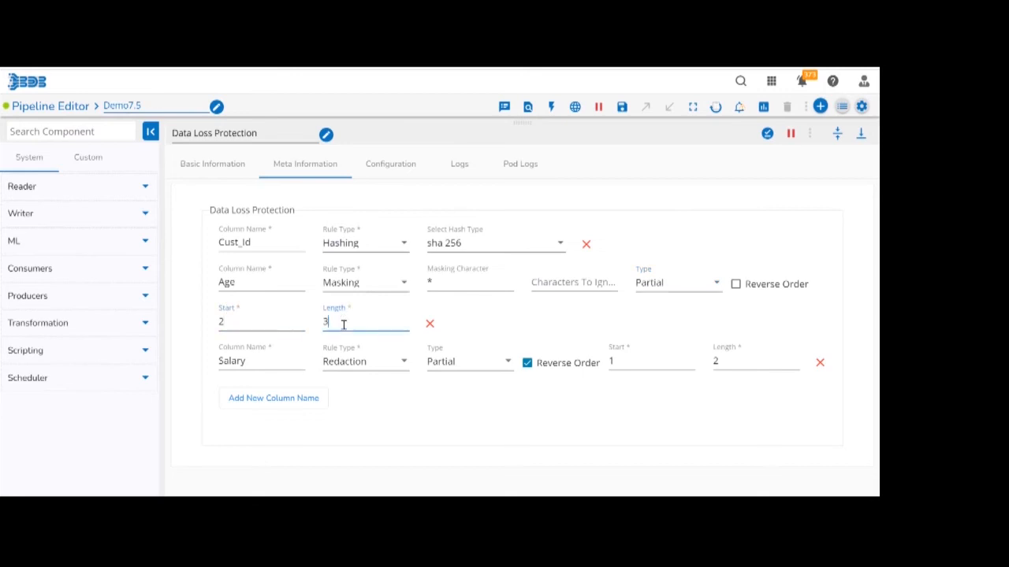
pyautogui.click(240, 324)
pyautogui.click(344, 325)
pyautogui.click(767, 142)
pyautogui.click(766, 136)
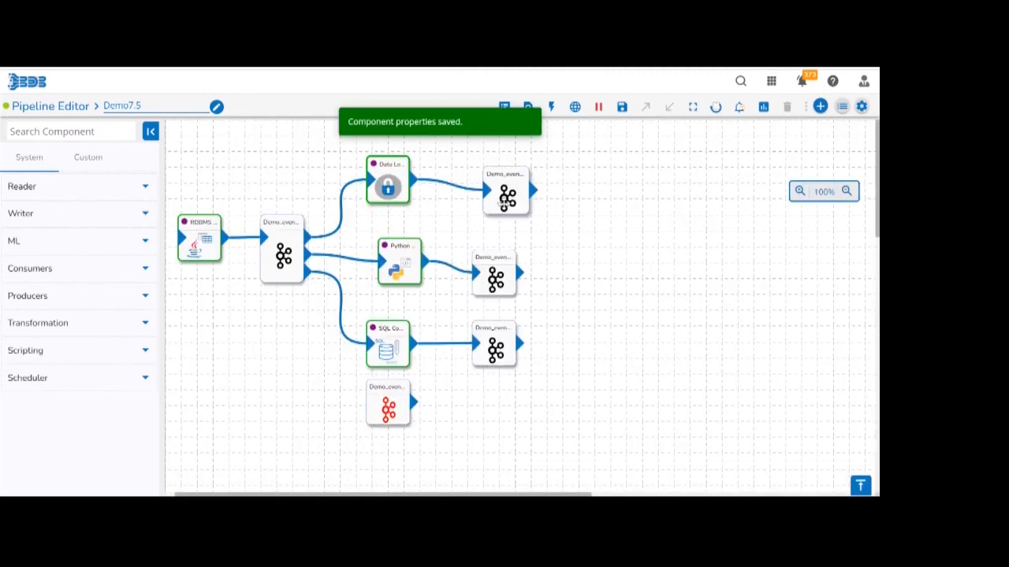
# Preview the data in Demo_event_2, examine the protected Cust_Id and Salary columns, and collapse the panel.
pyautogui.click(504, 204)
pyautogui.click(263, 358)
pyautogui.click(325, 359)
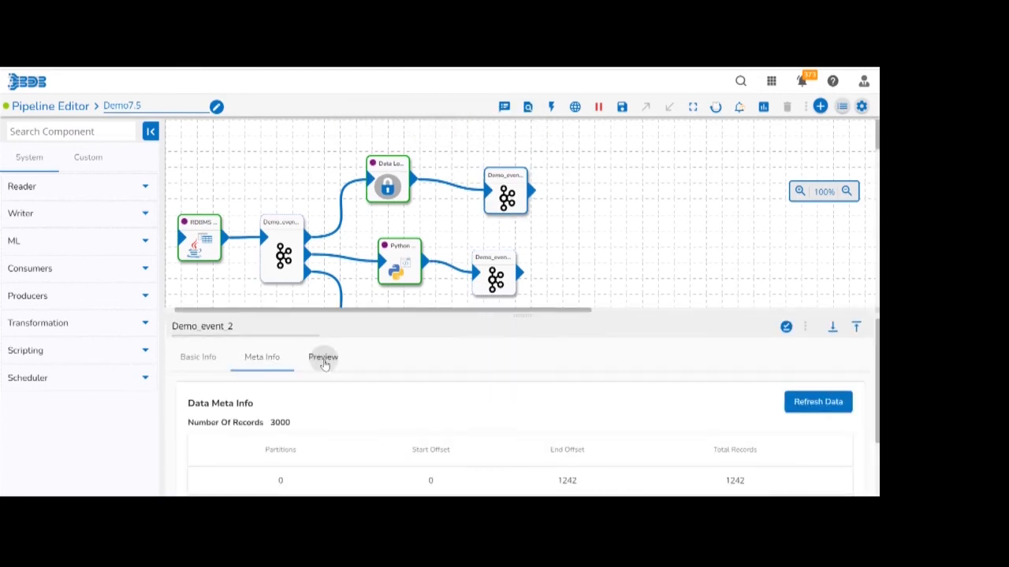
pyautogui.click(856, 328)
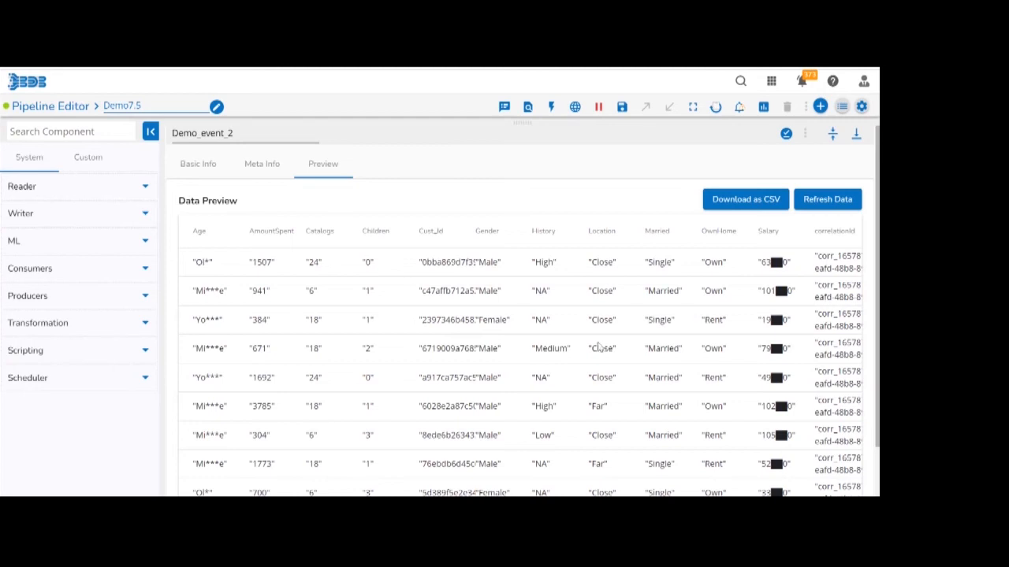
pyautogui.doubleClick(432, 231)
pyautogui.doubleClick(446, 262)
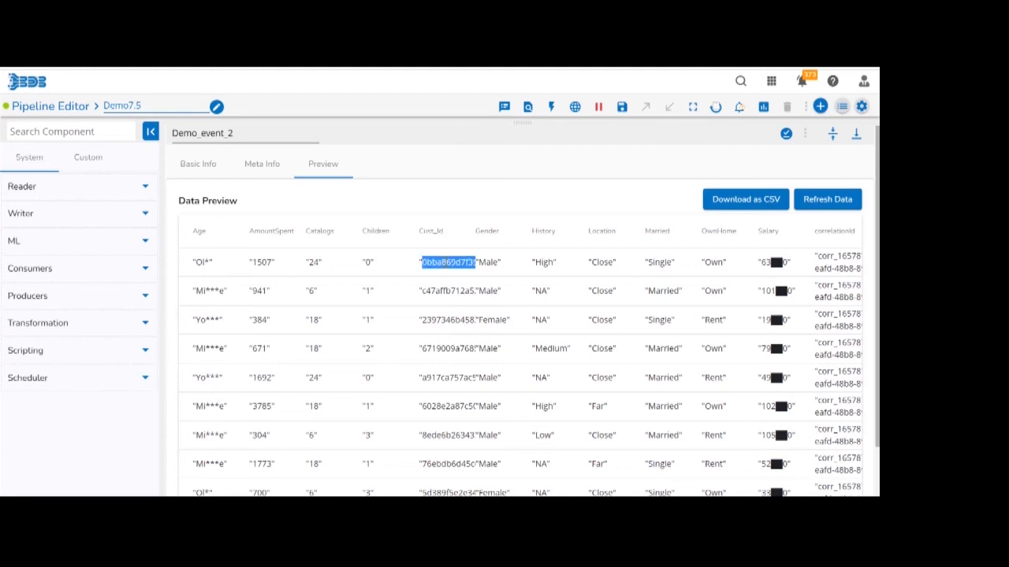
pyautogui.click(765, 230)
pyautogui.doubleClick(765, 230)
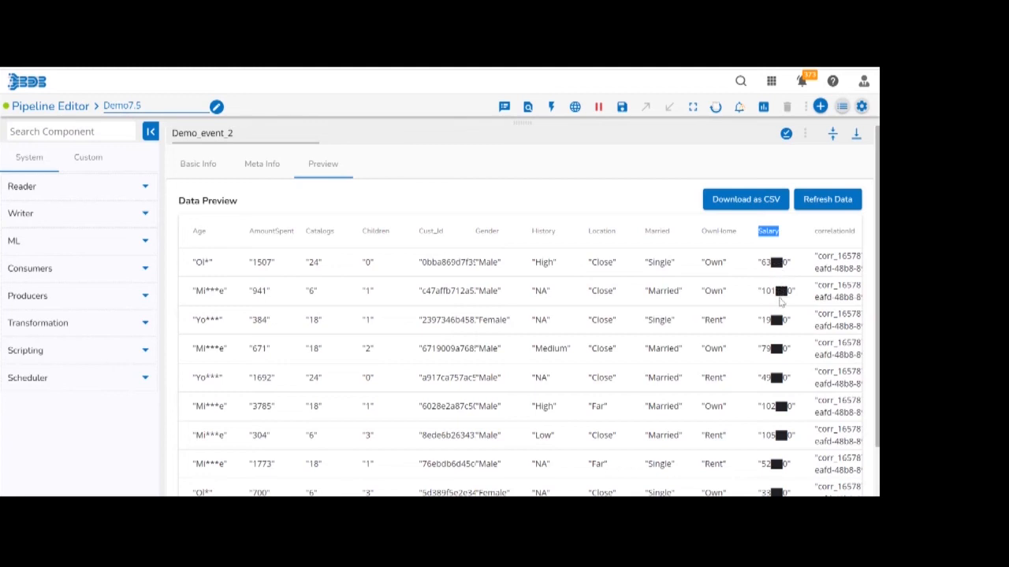
pyautogui.click(832, 143)
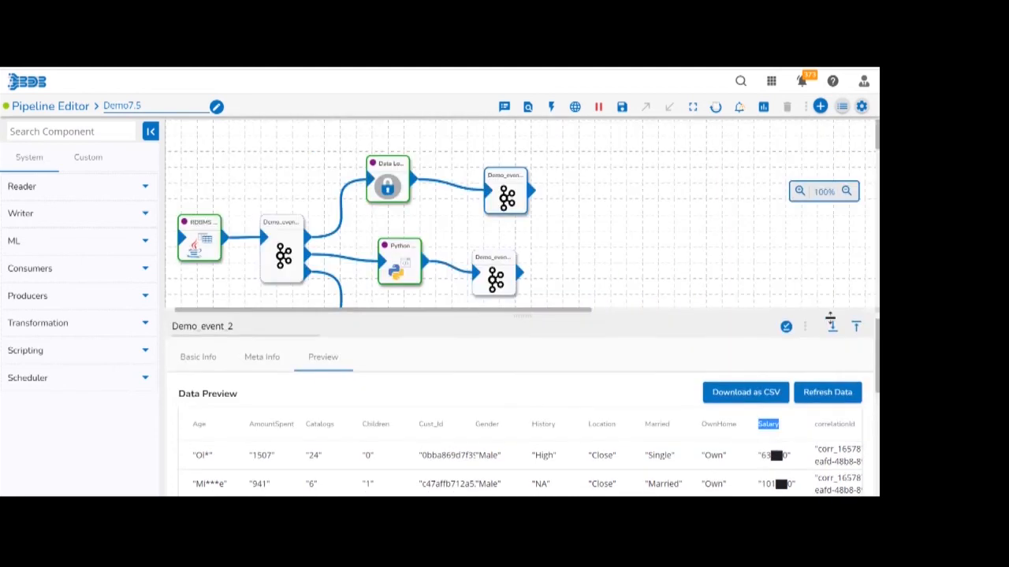
pyautogui.click(833, 328)
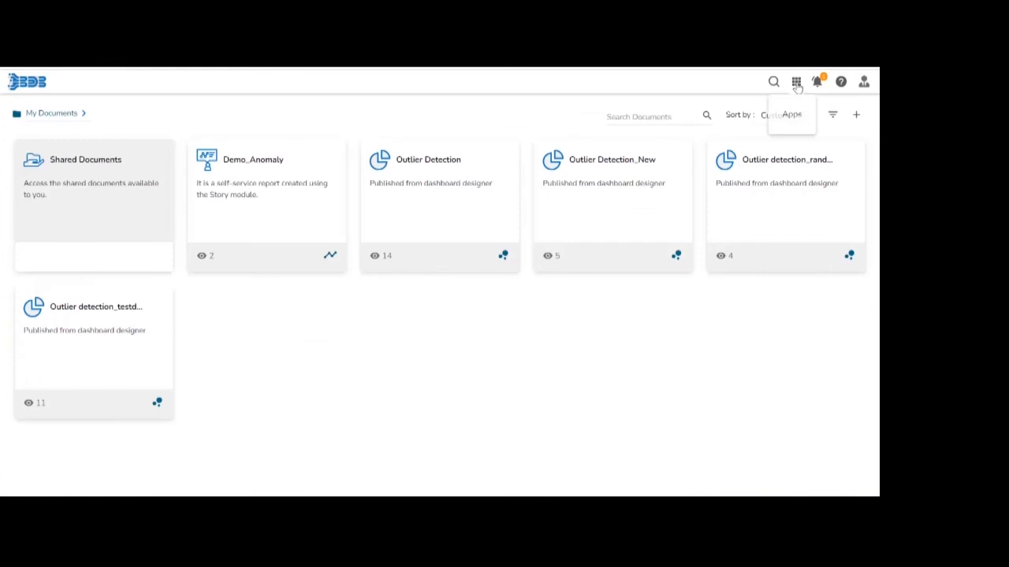
# Switch to the DS Lab module and open the Projectforsales project.
pyautogui.click(796, 81)
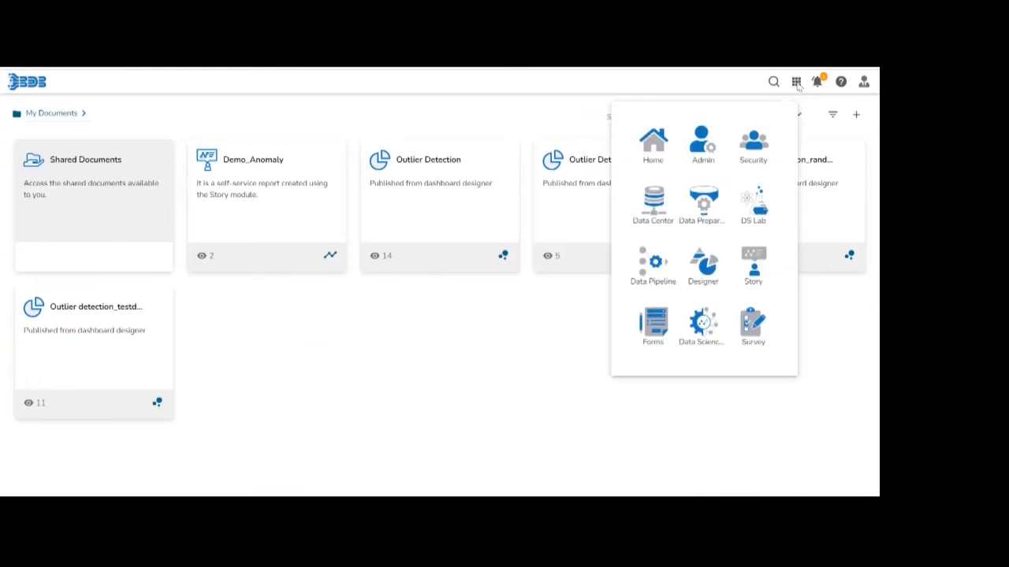
pyautogui.click(757, 213)
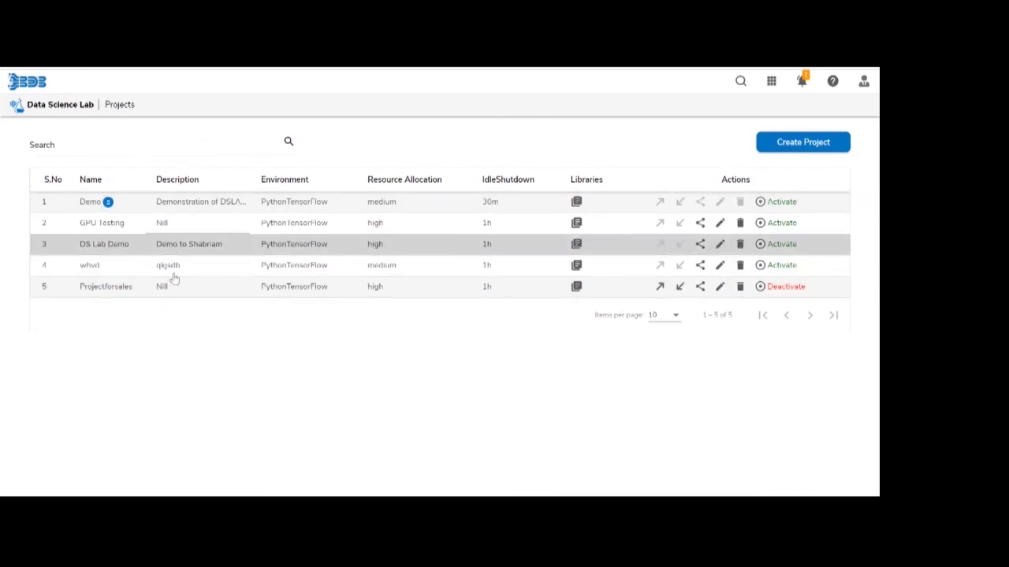
pyautogui.click(102, 289)
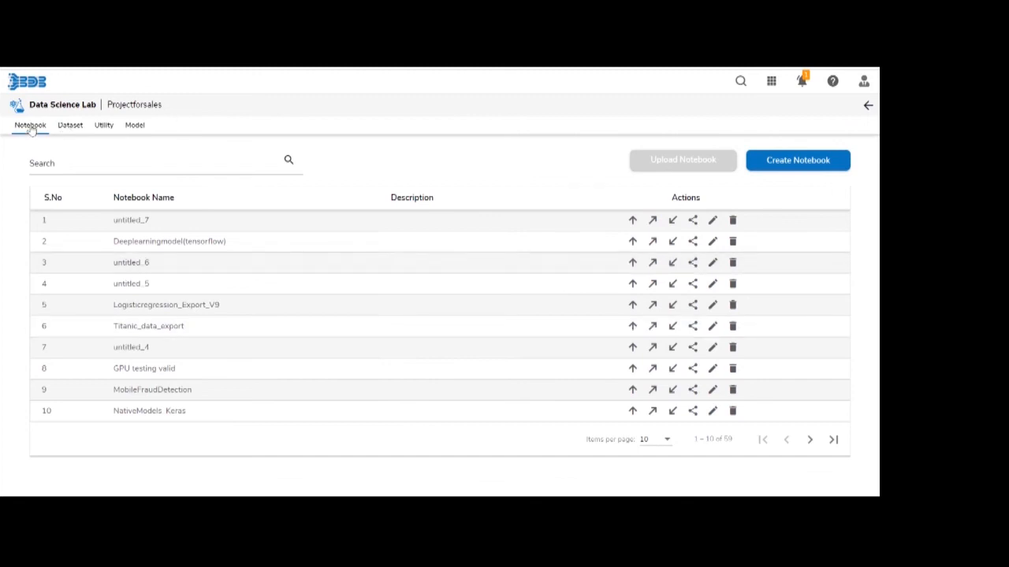
# Look through the project's datasets, utility scripts and models, and filter the model list to Registered.
pyautogui.click(70, 128)
pyautogui.click(103, 128)
pyautogui.click(134, 128)
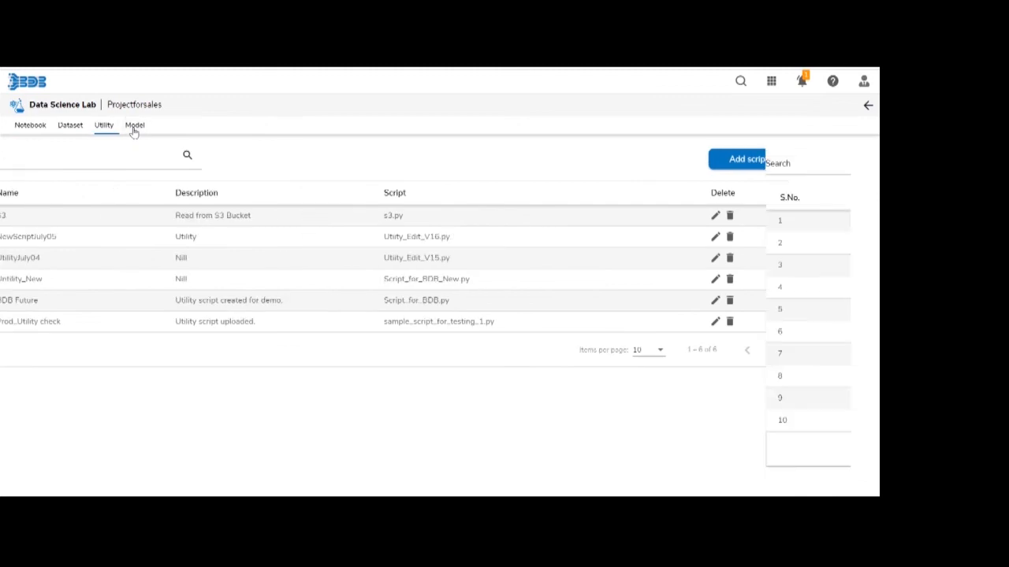
pyautogui.click(367, 174)
pyautogui.click(358, 218)
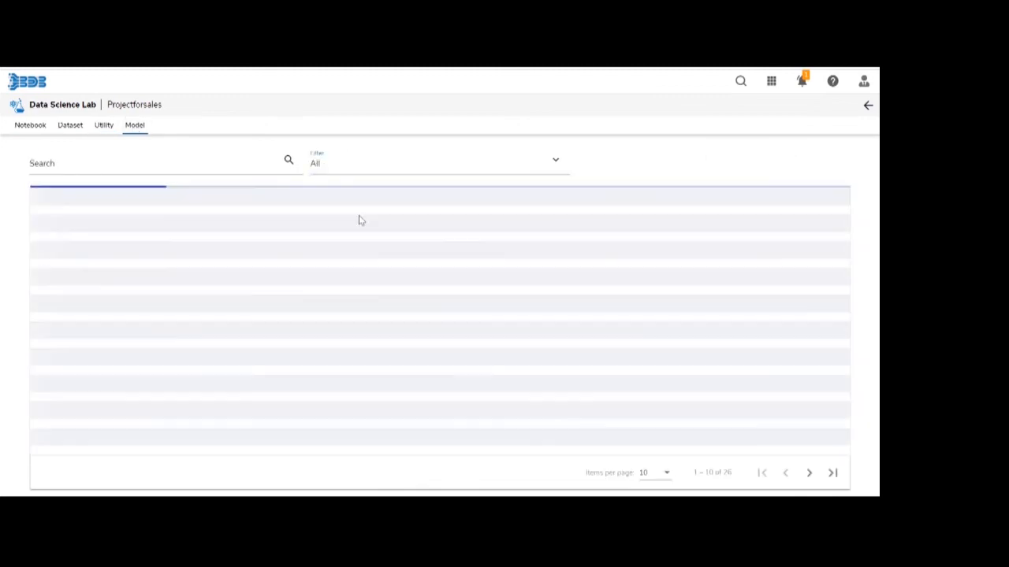
pyautogui.click(360, 165)
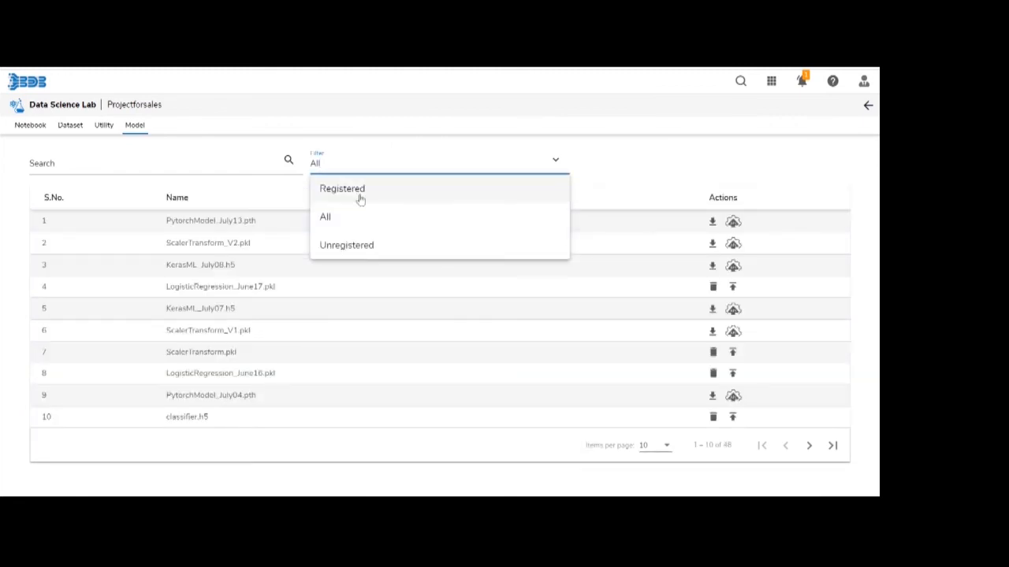
pyautogui.click(360, 193)
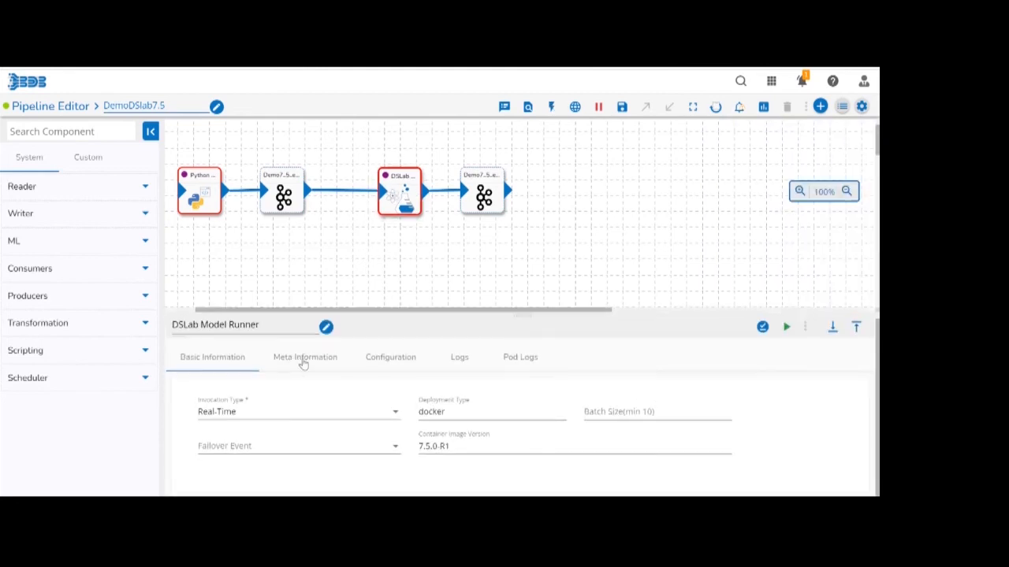
# Review the DSLab Model Runner's meta information for project Projectforsales, save the component, and toggle the pipeline's log panel.
pyautogui.click(303, 357)
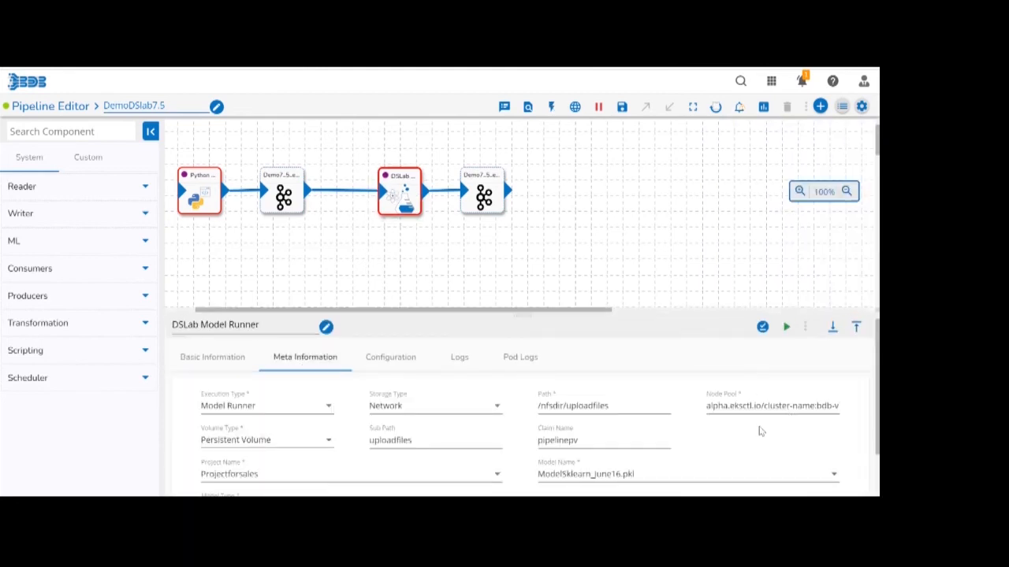
pyautogui.click(855, 326)
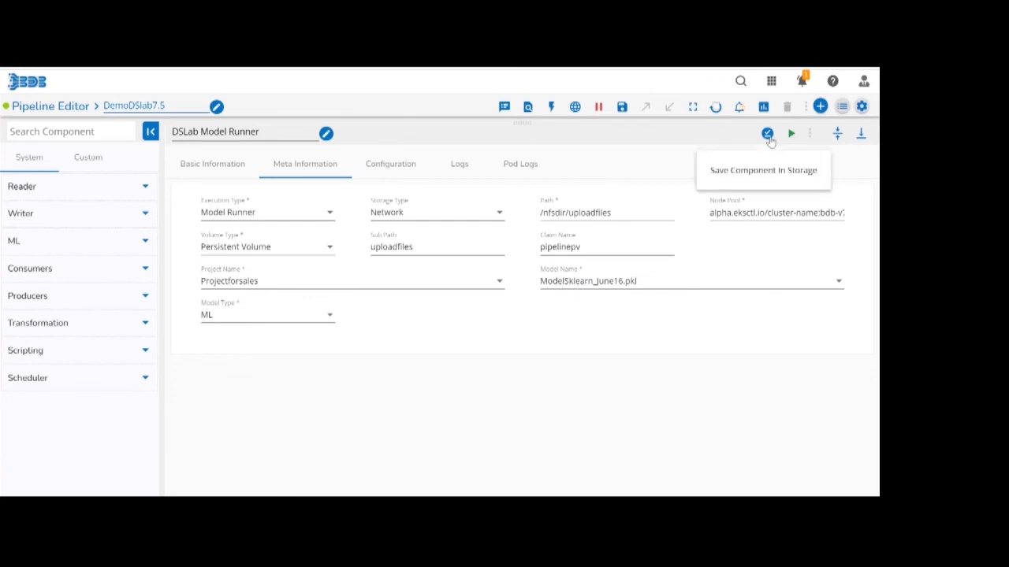
pyautogui.click(766, 135)
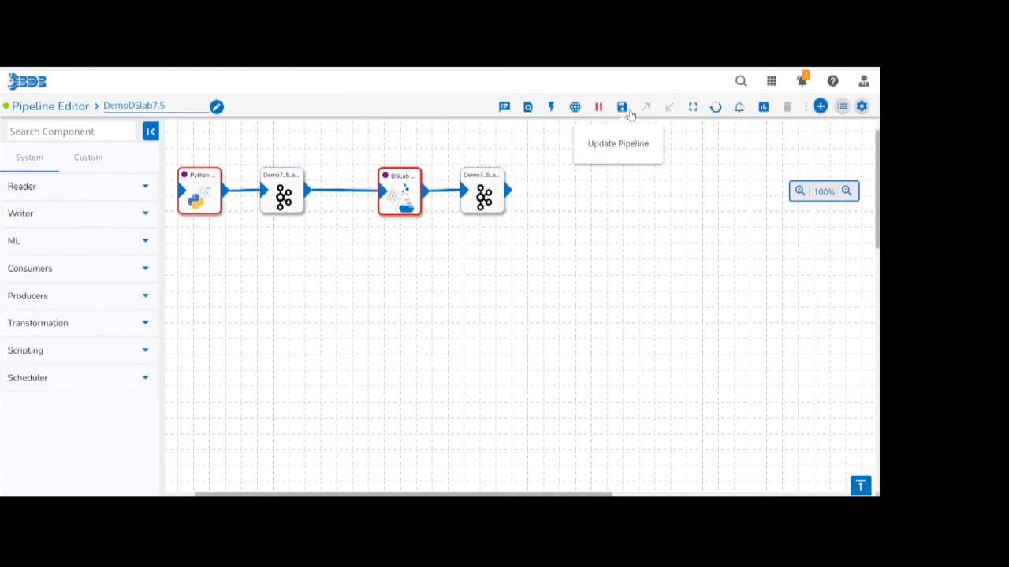
pyautogui.click(503, 108)
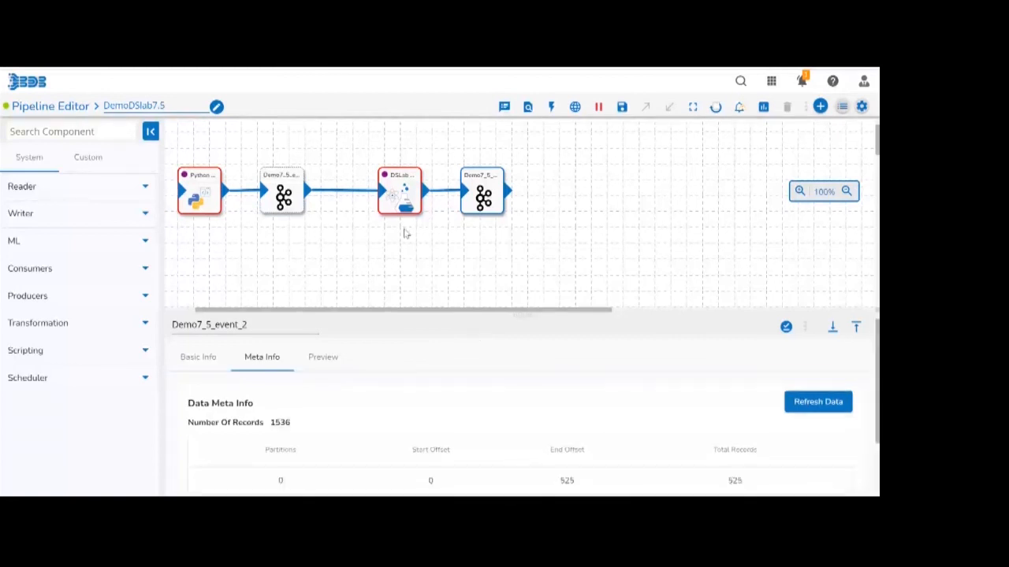
# Close the event's details and reopen the DSLab Model Runner's meta information.
pyautogui.click(405, 233)
pyautogui.click(400, 193)
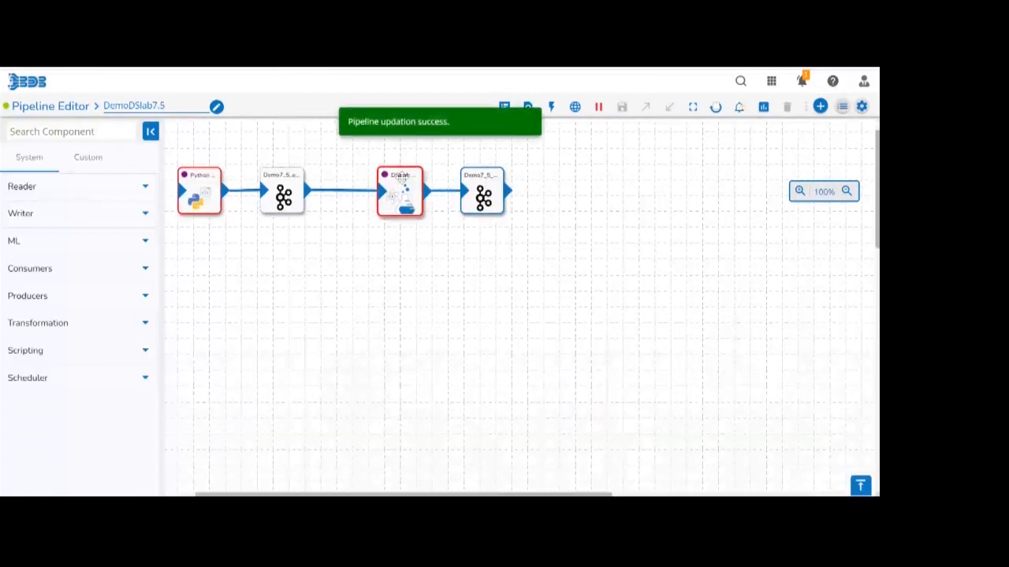
pyautogui.click(307, 358)
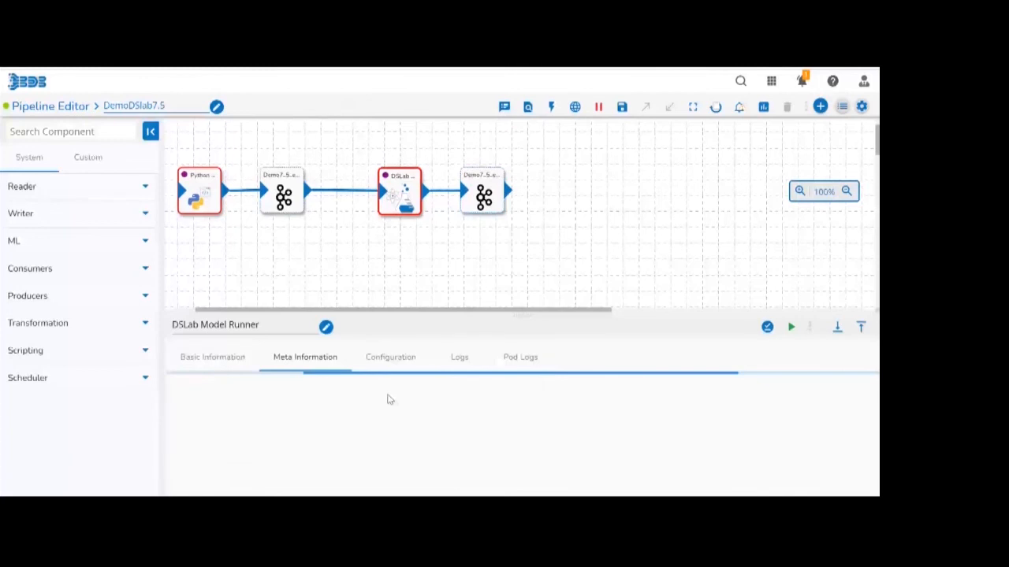
# Preview the data in Demo7_5_event_2, examine the predictions column, and close the event's details.
pyautogui.click(482, 192)
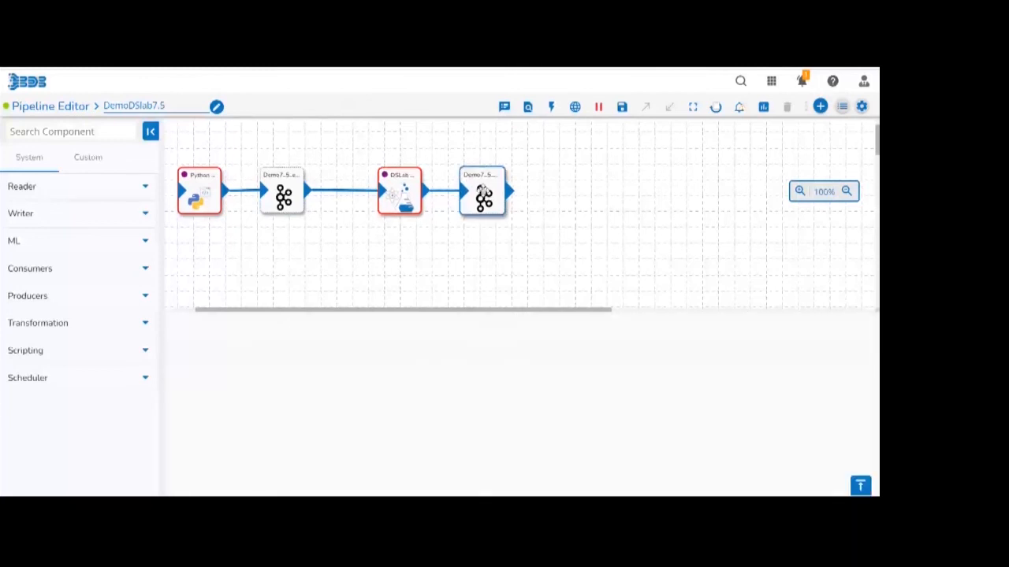
pyautogui.click(262, 357)
pyautogui.click(322, 359)
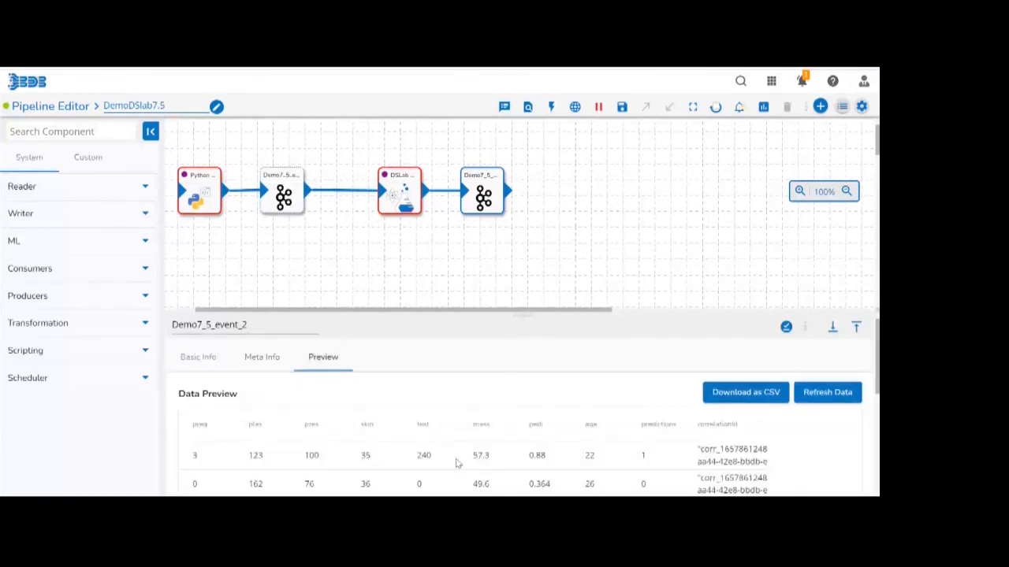
pyautogui.doubleClick(653, 425)
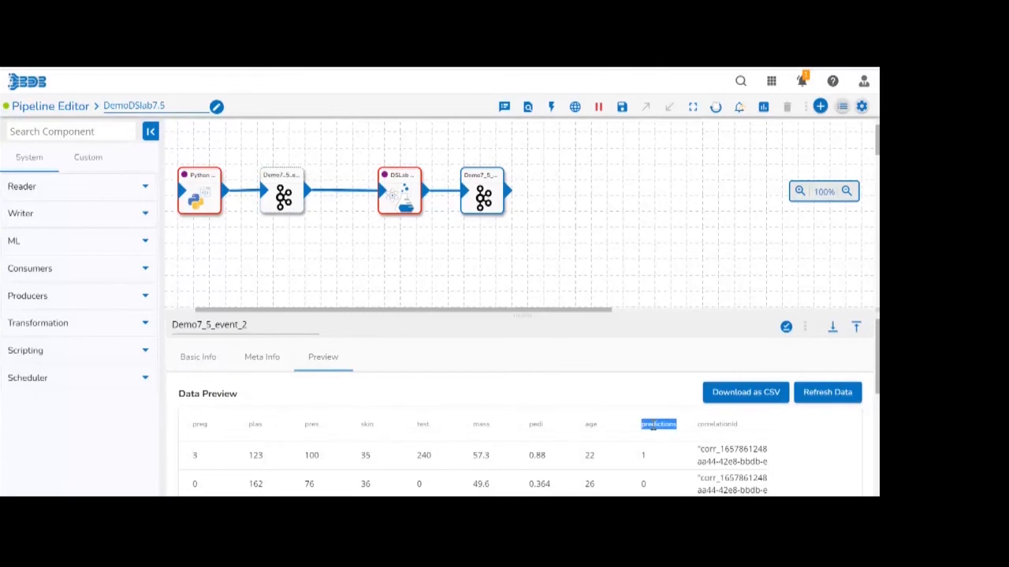
pyautogui.scroll(-3, 651, 487)
pyautogui.scroll(3, 654, 473)
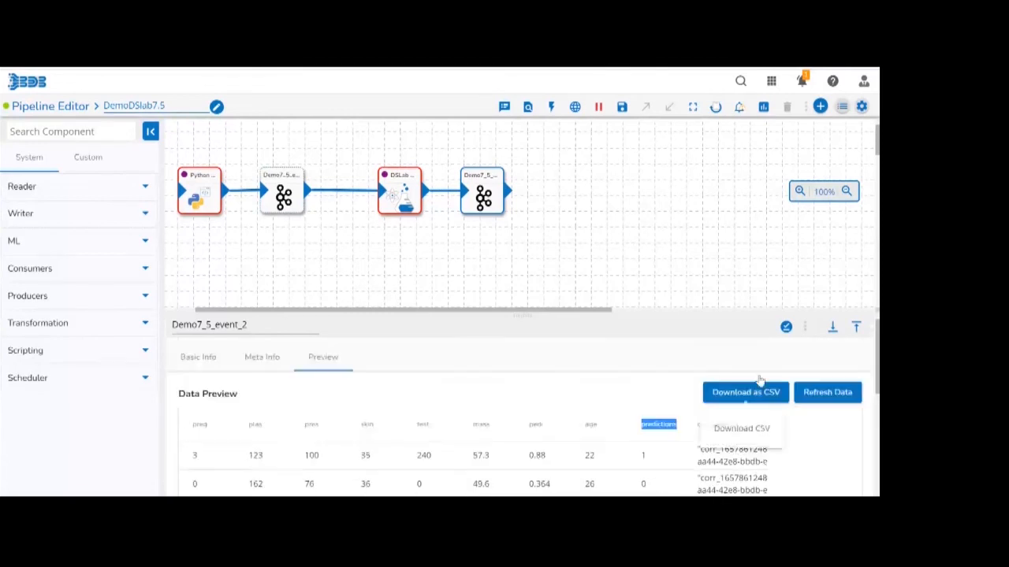
pyautogui.click(707, 233)
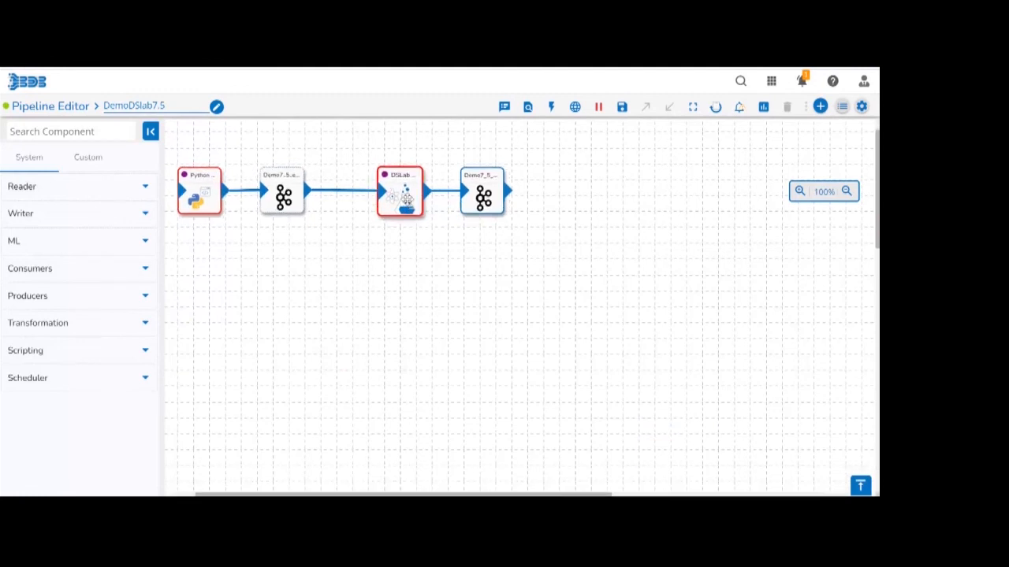
# Switch the DSLab Model Runner's execution type to Script Runner and deactivate the DemoDSlab7.5 pipeline.
pyautogui.click(407, 200)
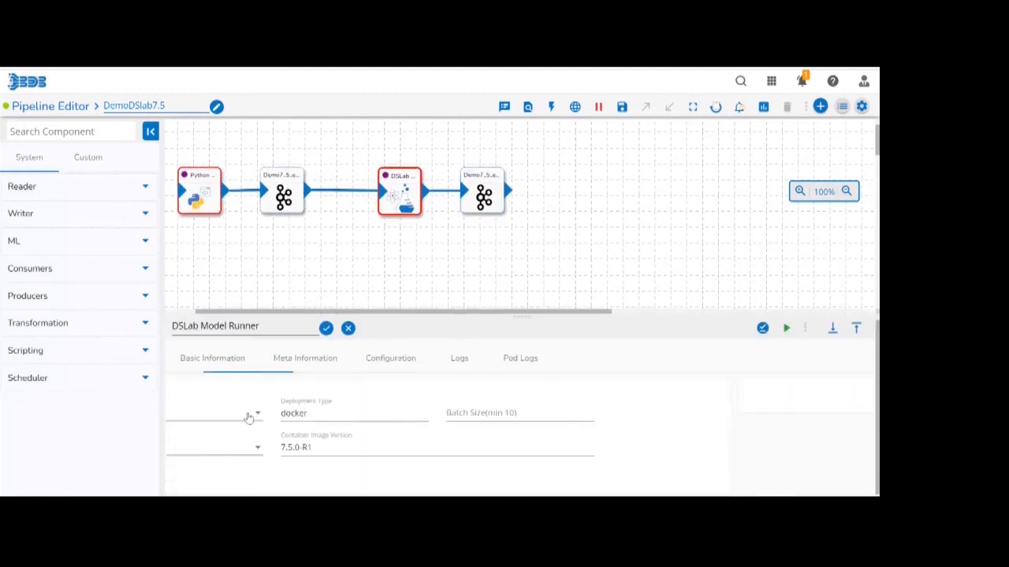
pyautogui.click(405, 190)
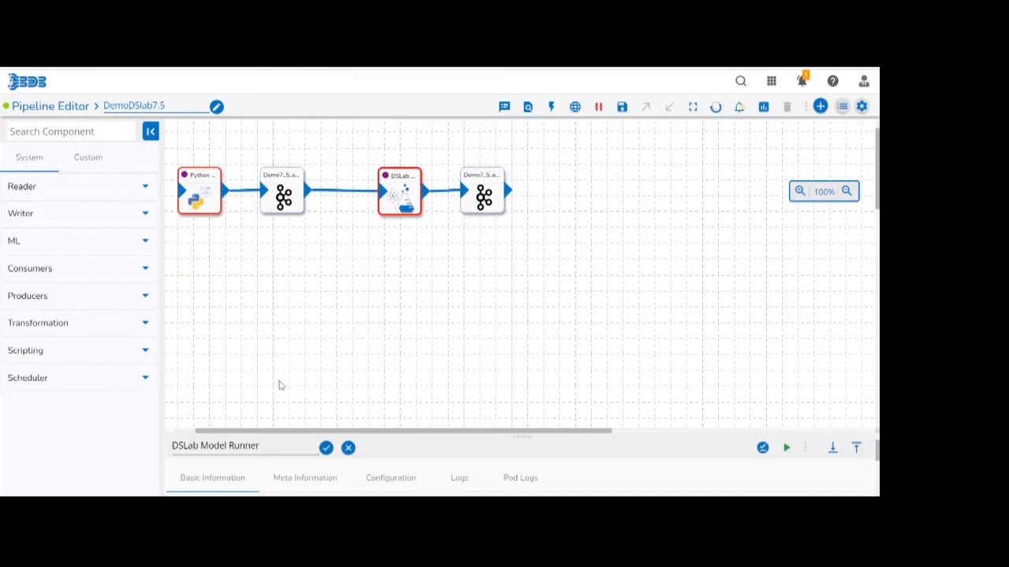
pyautogui.click(290, 357)
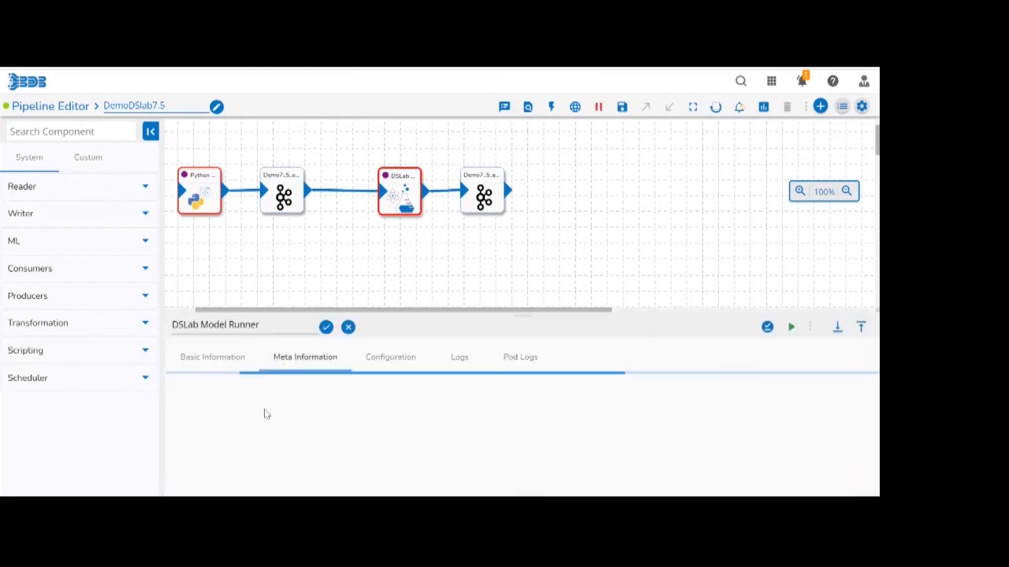
pyautogui.click(248, 412)
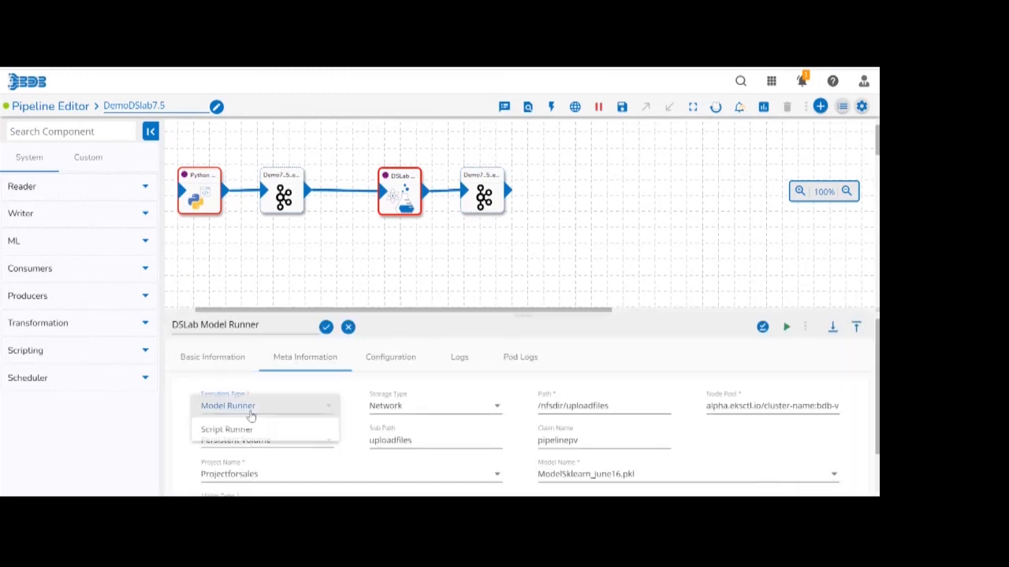
pyautogui.click(240, 435)
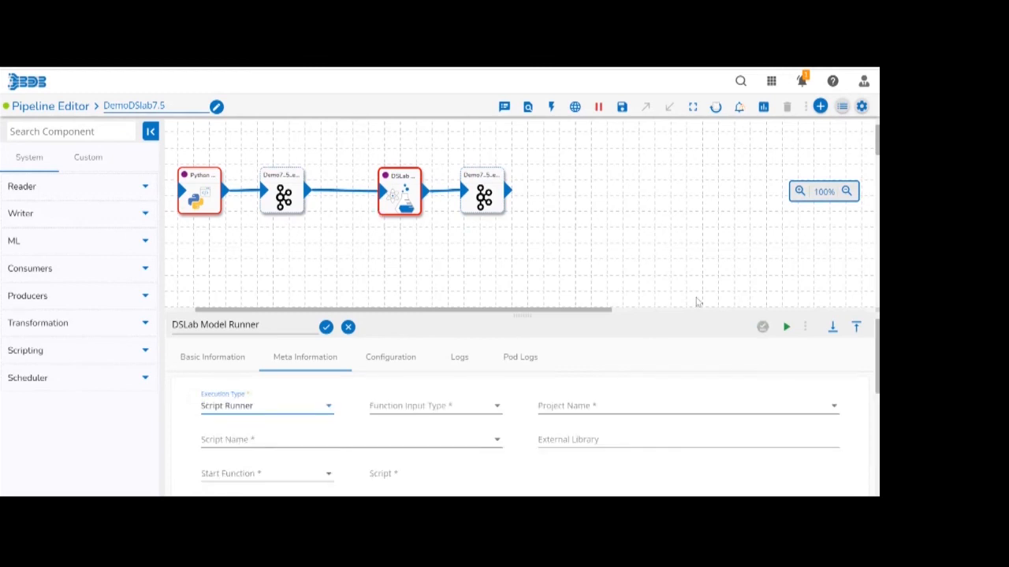
pyautogui.click(598, 107)
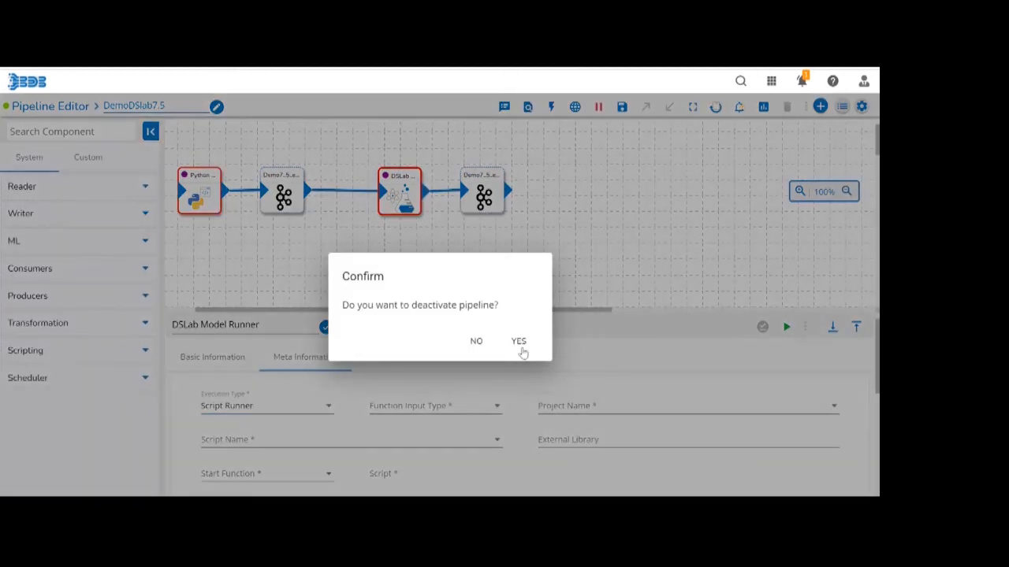
pyautogui.click(520, 347)
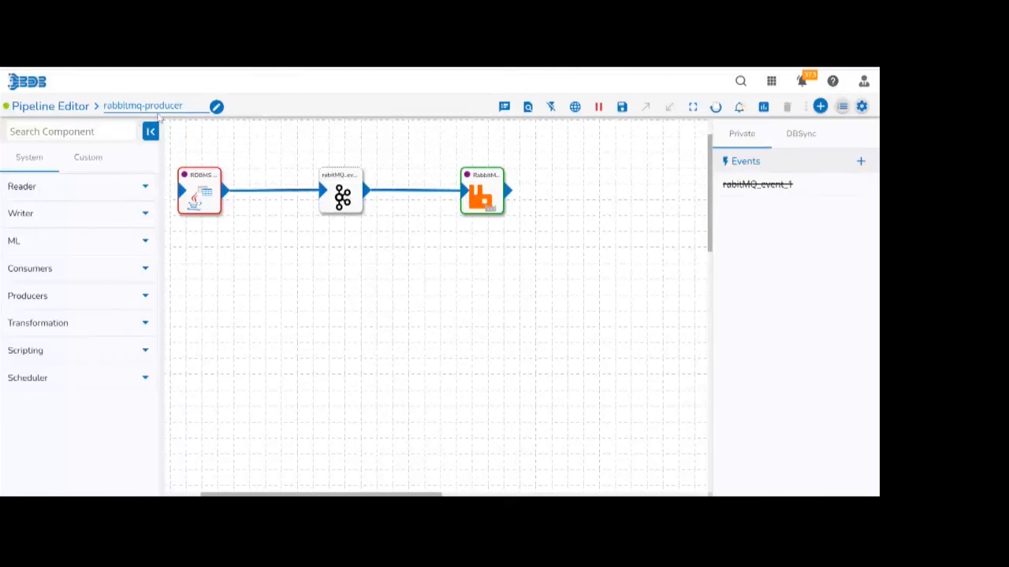
# Add a RabbitMQ Producer and a RabbitMQ Consumer to the empty area below the rabbitmq-producer workflow.
pyautogui.click(15, 300)
pyautogui.moveTo(86, 392); pyautogui.dragTo(308, 384)
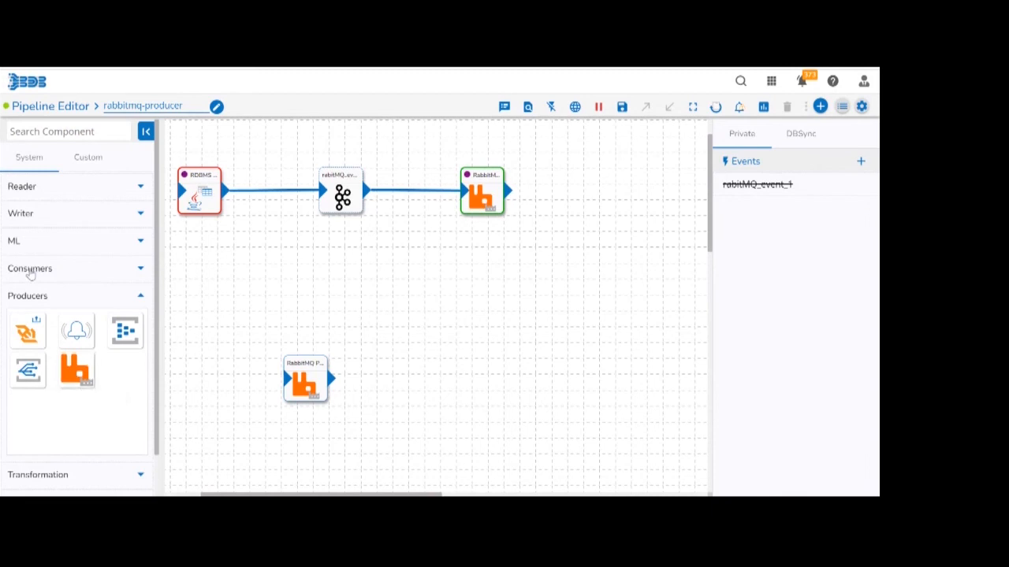
pyautogui.click(30, 269)
pyautogui.moveTo(113, 420); pyautogui.dragTo(270, 313)
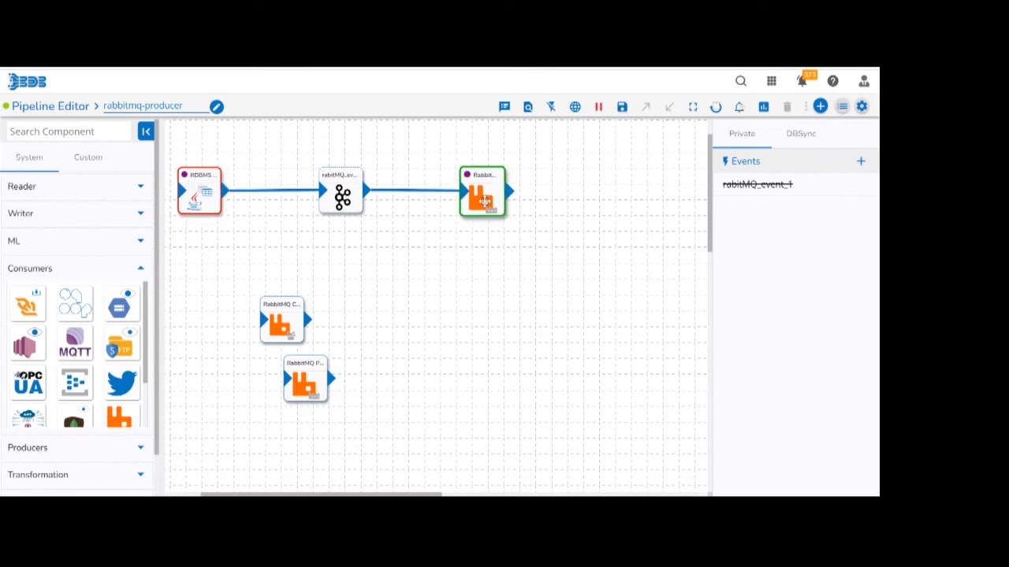
# Review the connected RabbitMQ Producer's basic and meta information, choose the Direct exchange type, and save the component.
pyautogui.click(484, 202)
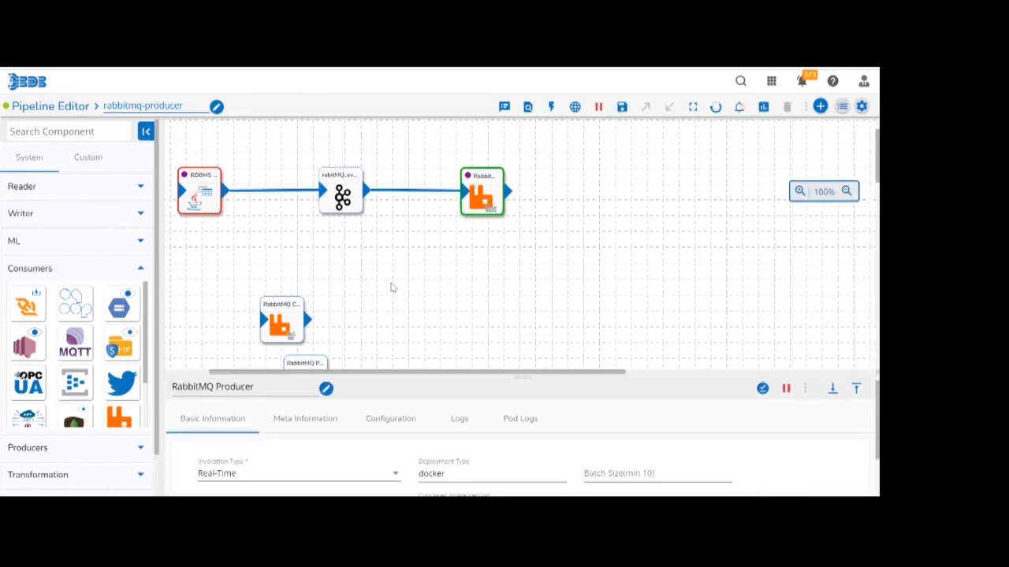
pyautogui.click(315, 361)
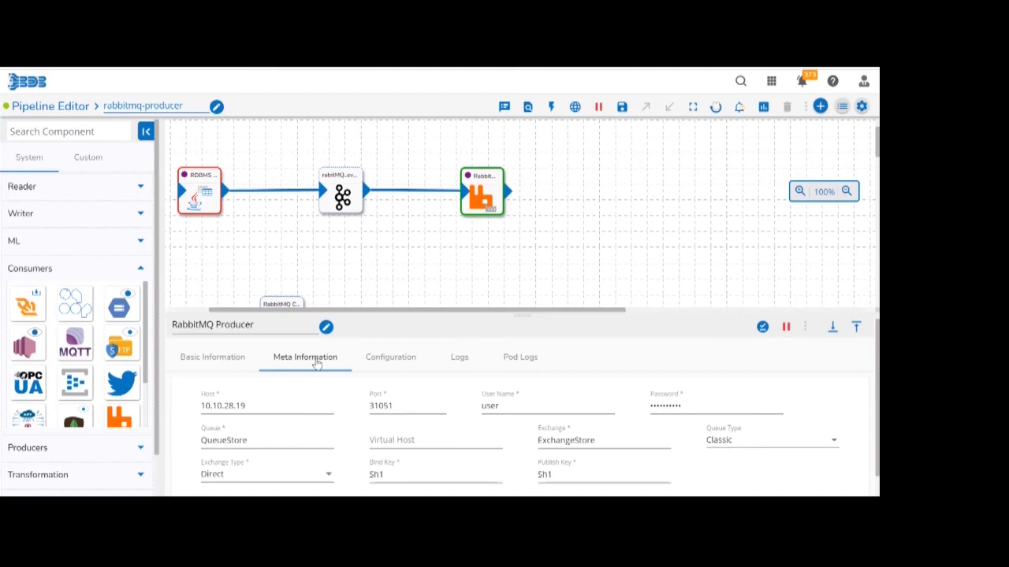
pyautogui.click(225, 365)
pyautogui.click(315, 367)
pyautogui.click(235, 481)
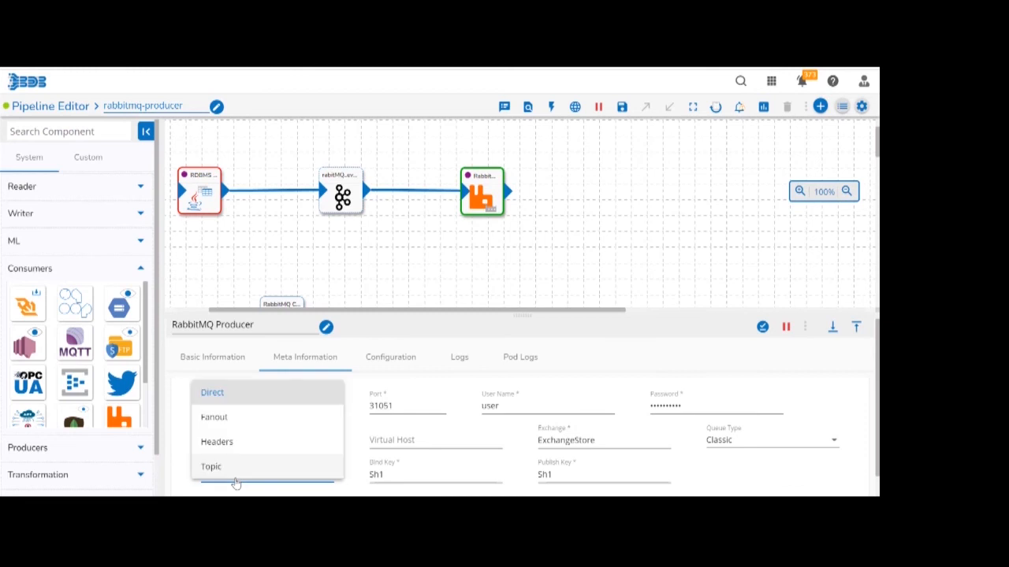
pyautogui.click(242, 394)
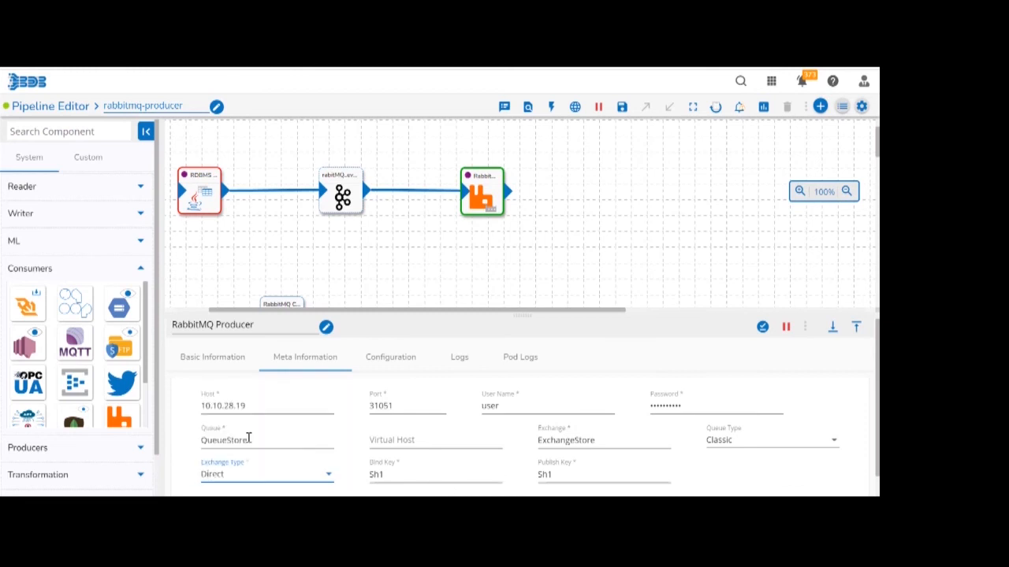
pyautogui.click(762, 327)
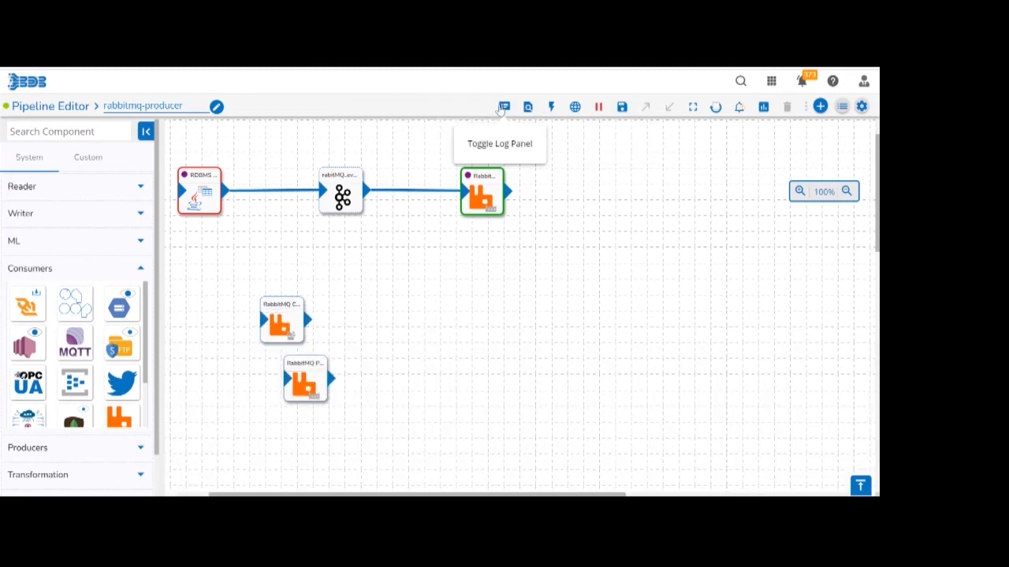
# Check the rabbitmq-producer pipeline's logs, and search the pipeline list for "rabb" to open rabbitMQ-consumer.
pyautogui.click(501, 108)
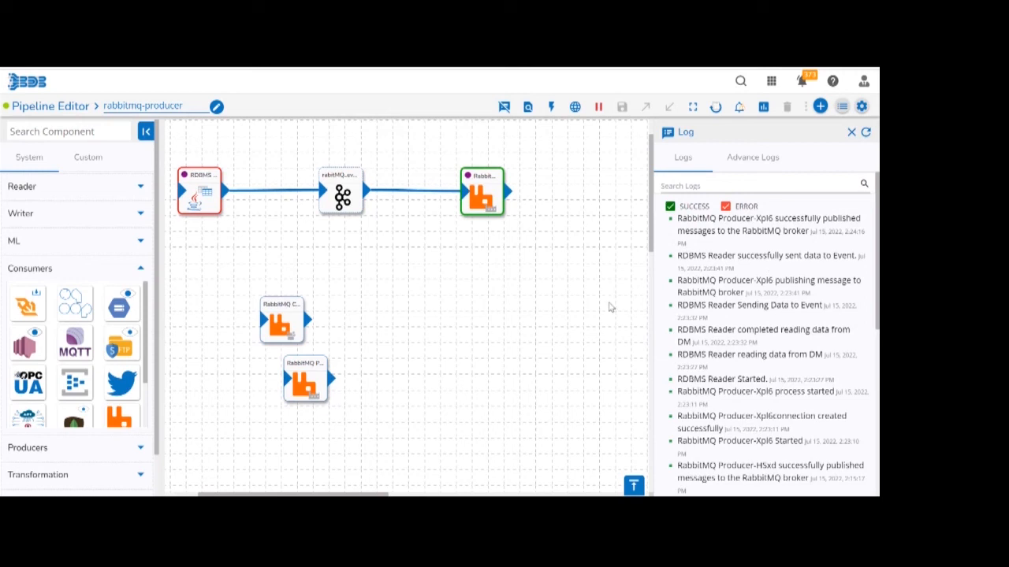
pyautogui.click(843, 108)
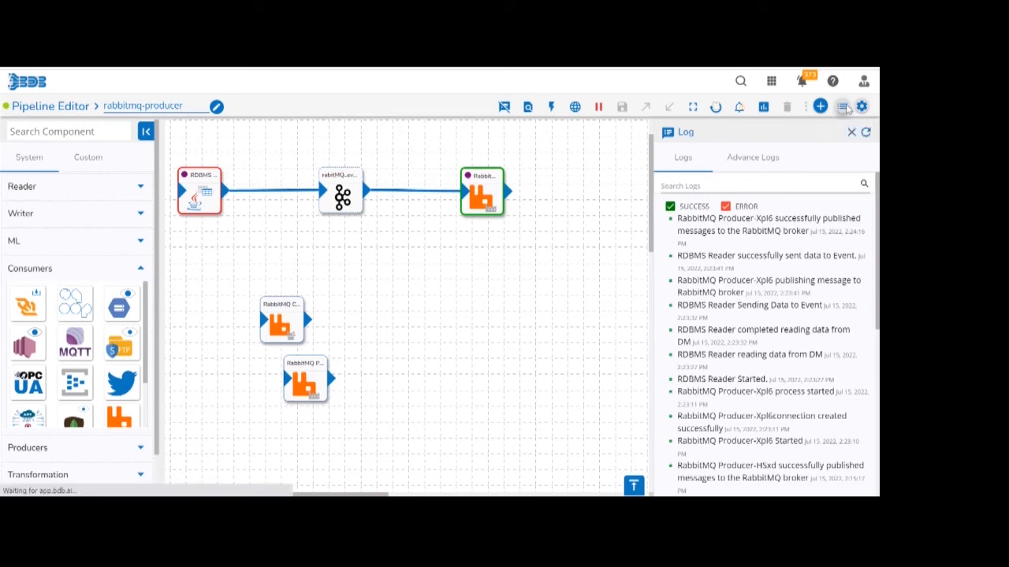
pyautogui.click(682, 105)
pyautogui.write('rab')
pyautogui.write('b')
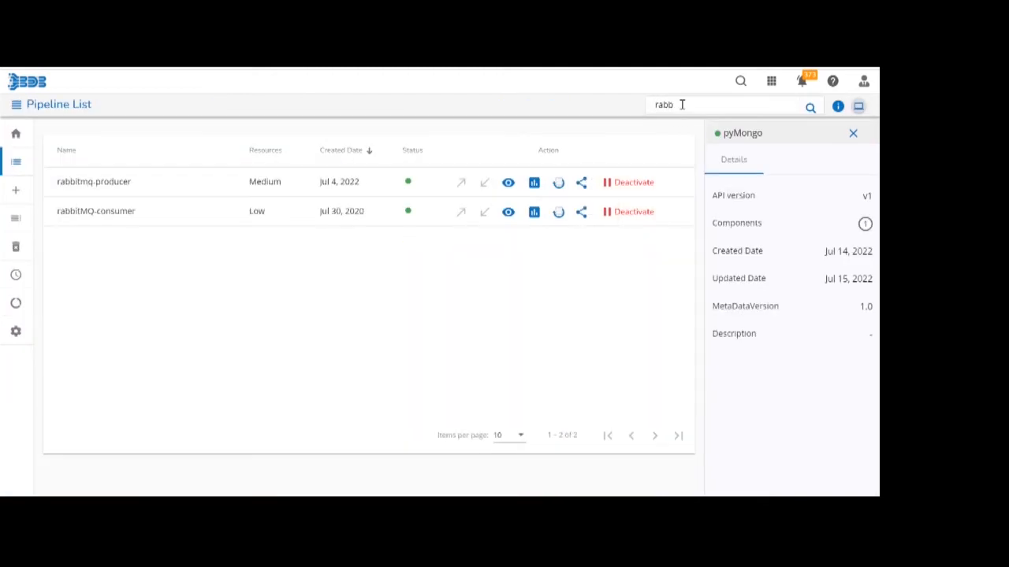
pyautogui.click(507, 212)
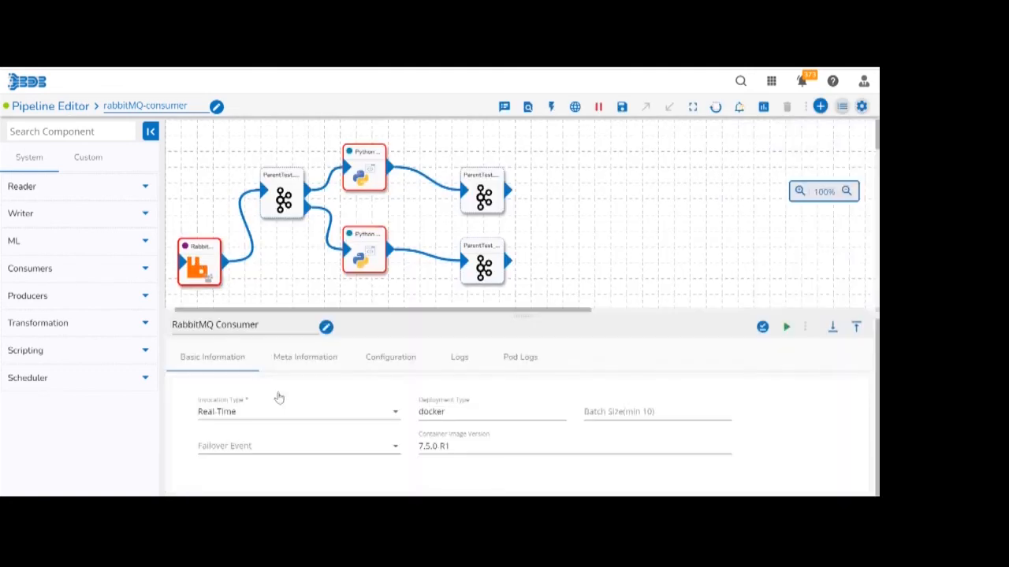
# Review the RabbitMQ Consumer's meta information, highlight its queue name, and close the component's details.
pyautogui.click(298, 357)
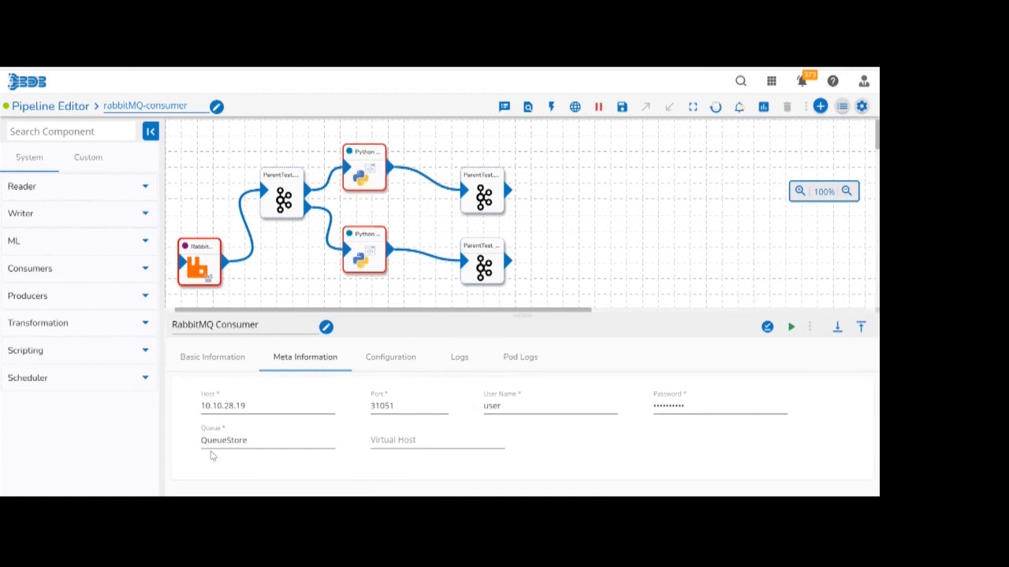
pyautogui.click(223, 443)
pyautogui.doubleClick(223, 443)
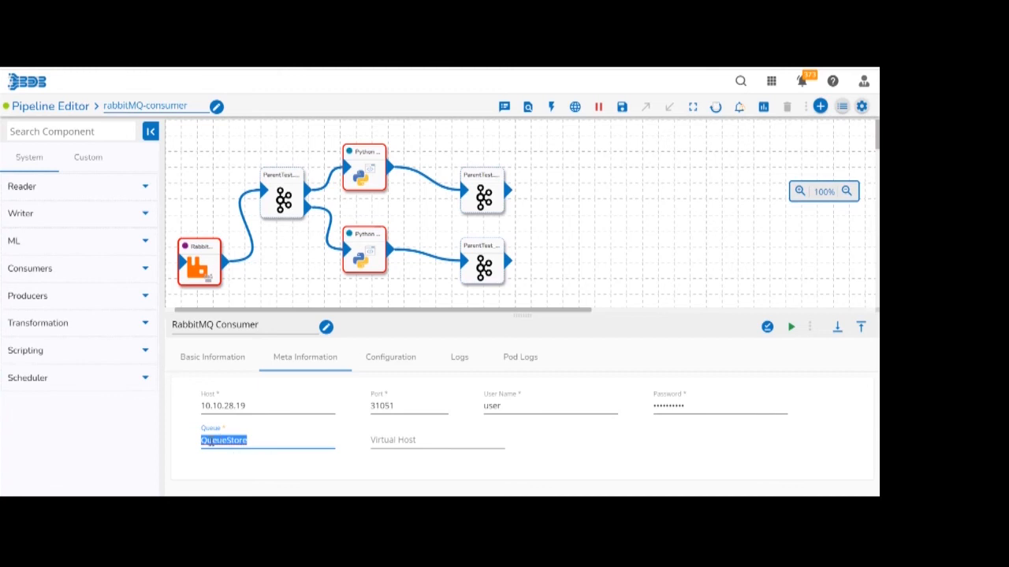
pyautogui.click(266, 440)
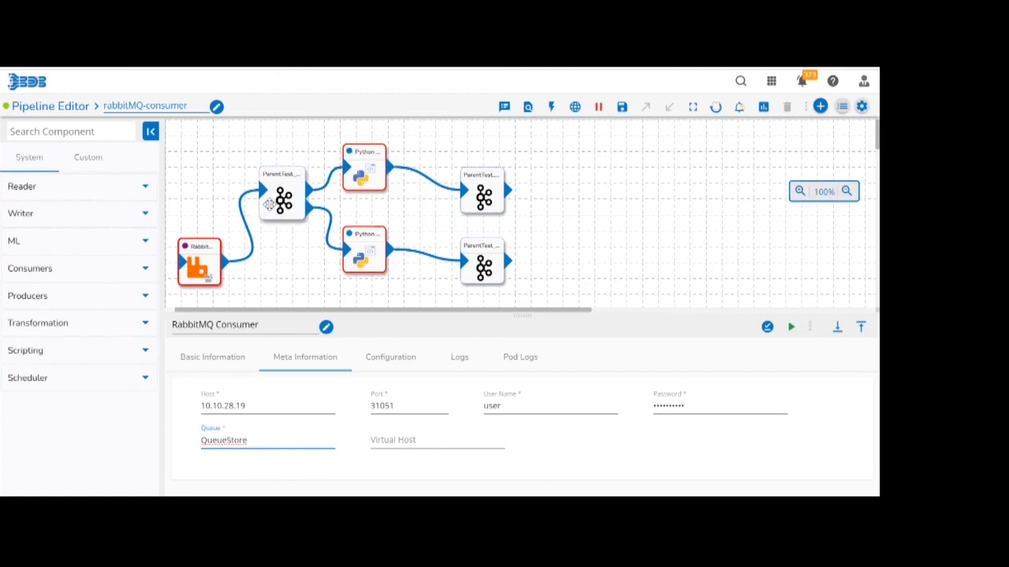
pyautogui.click(252, 298)
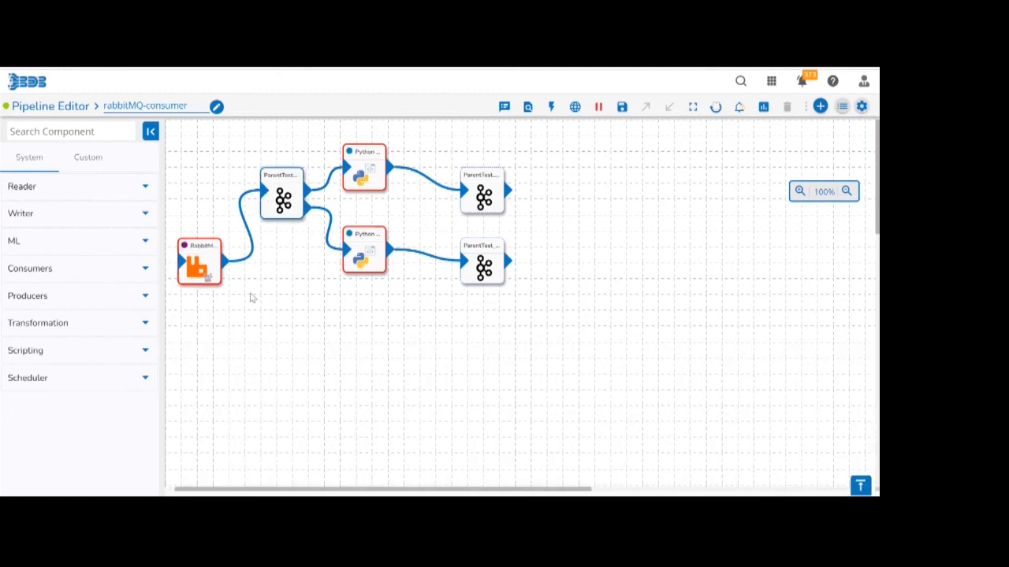
# Examine the record details of ParentTest_event_1 and preview its data.
pyautogui.click(283, 197)
pyautogui.click(262, 357)
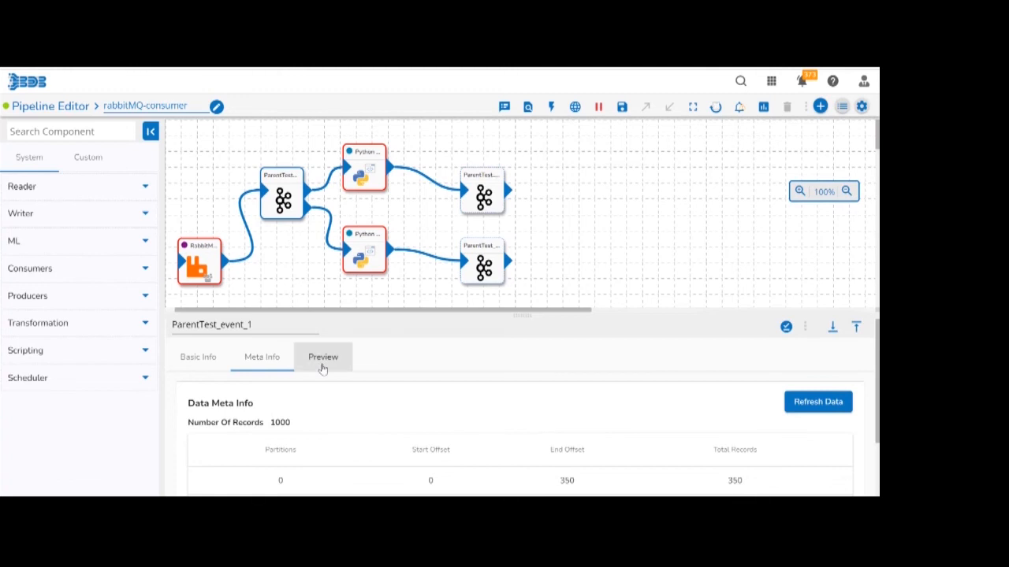
pyautogui.click(322, 358)
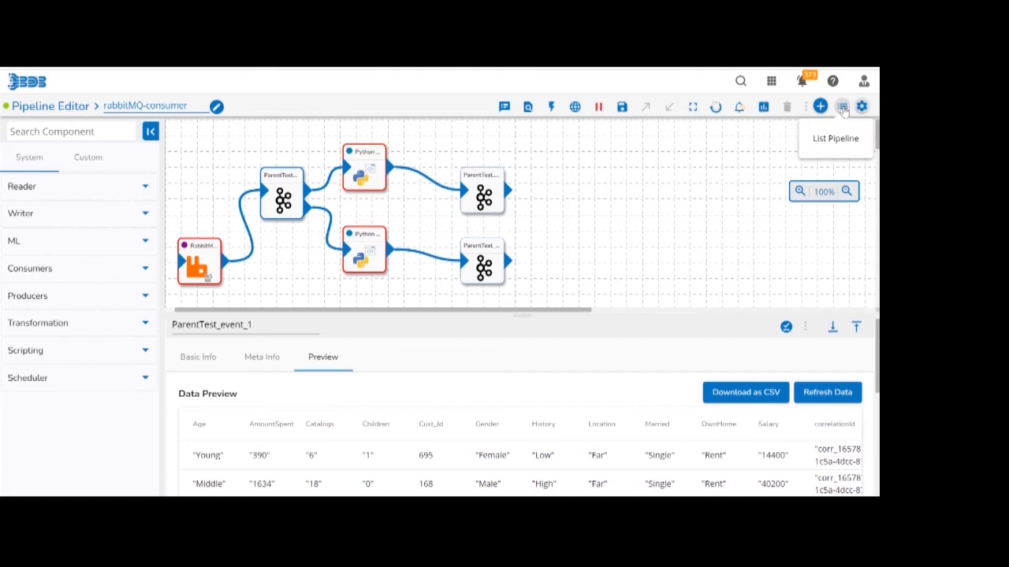
# Search the pipeline list for "rabbitmq" and open the rabbitmq-producer pipeline.
pyautogui.click(842, 107)
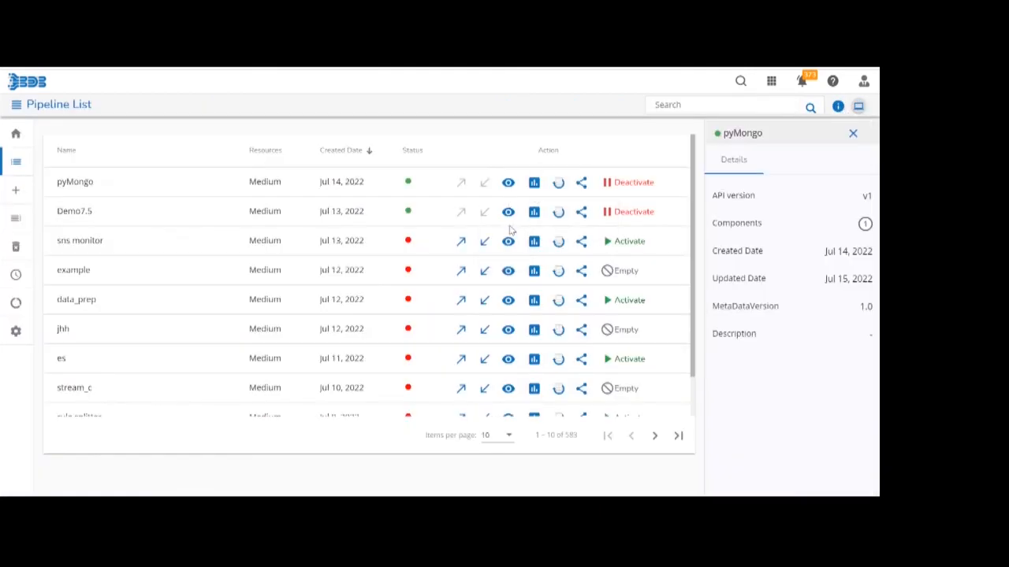
pyautogui.click(683, 104)
pyautogui.write('rabbi')
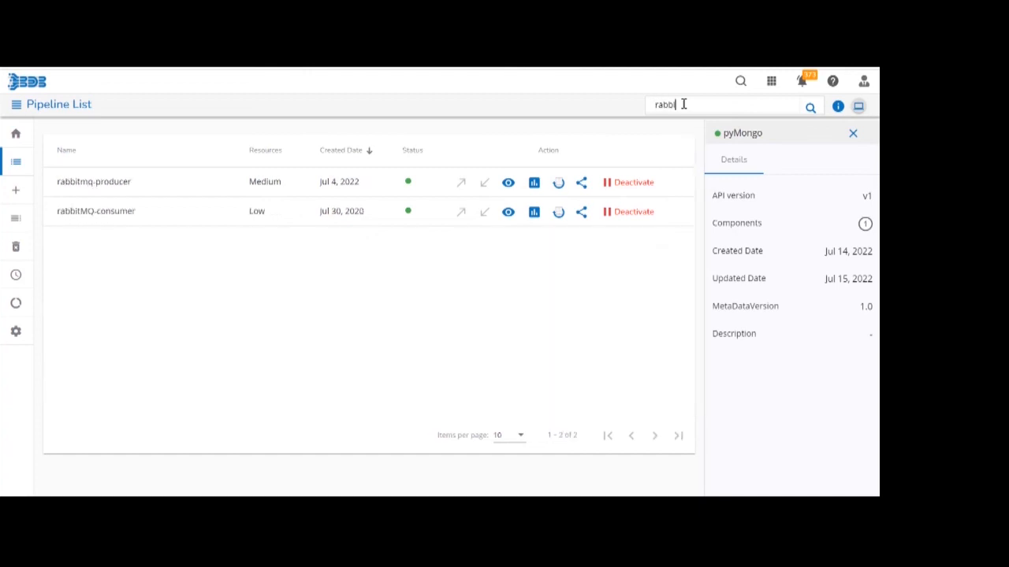
pyautogui.write('tmq')
pyautogui.click(508, 184)
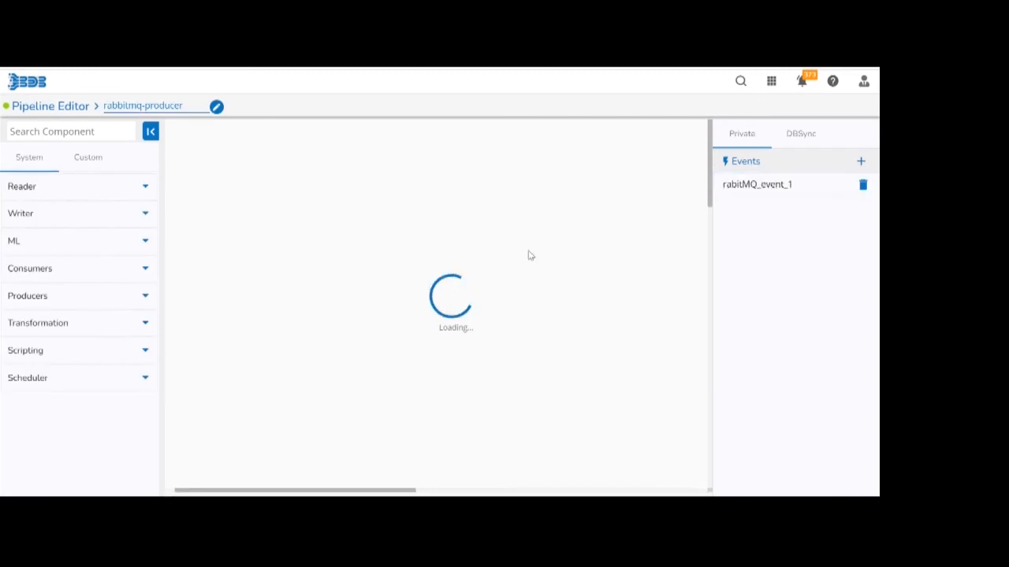